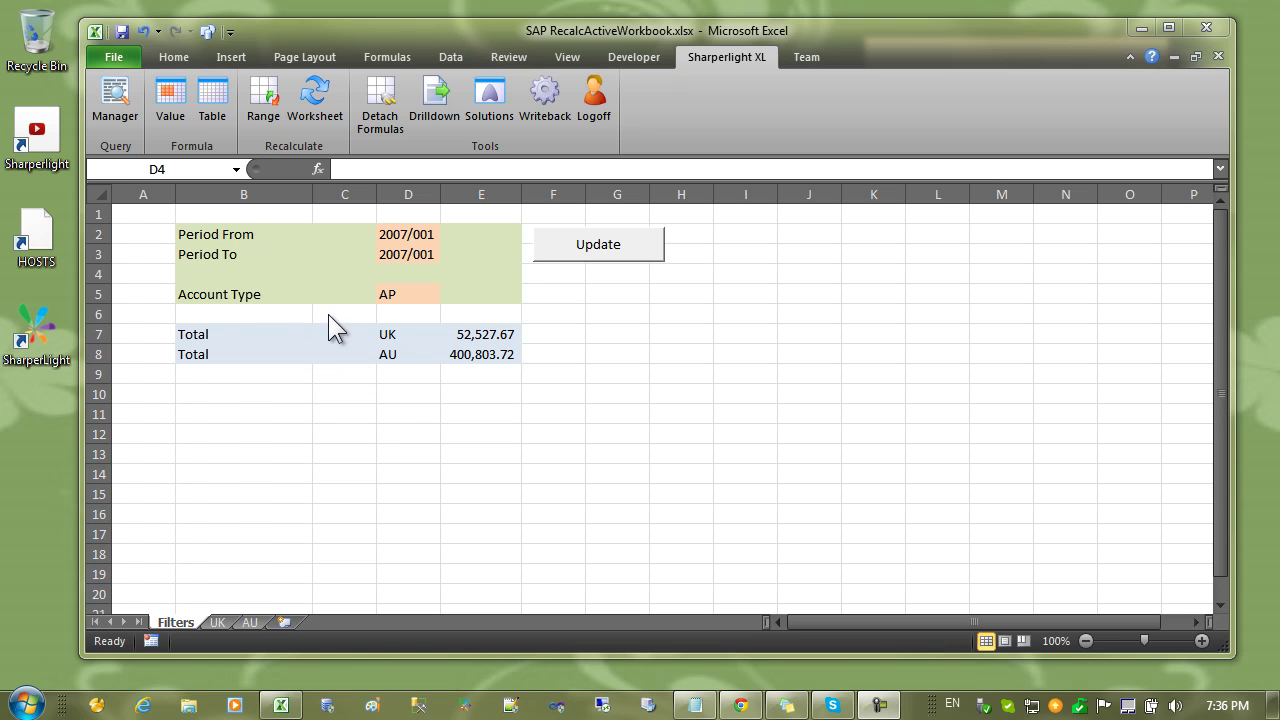
# Review the Account Type value, the UK and AU total formulas, and the UK and AU sheets
pyautogui.click(397, 294)
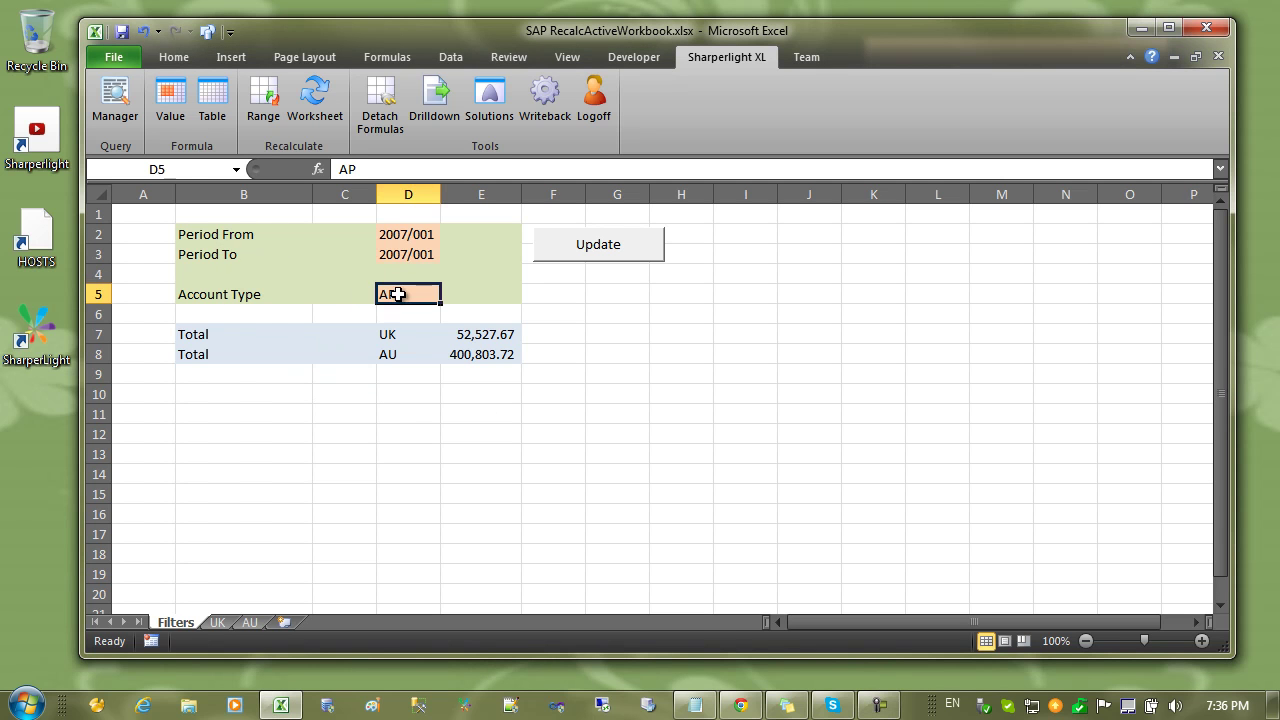
pyautogui.click(488, 342)
pyautogui.click(484, 354)
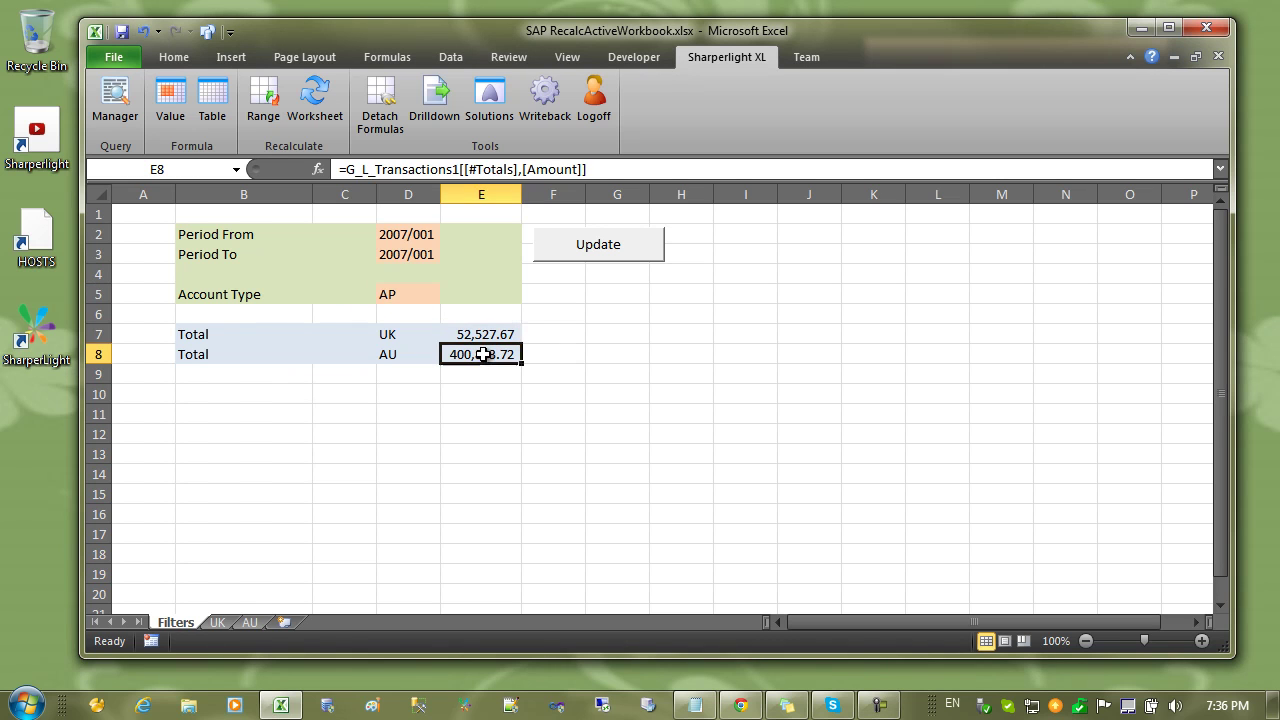
pyautogui.click(217, 622)
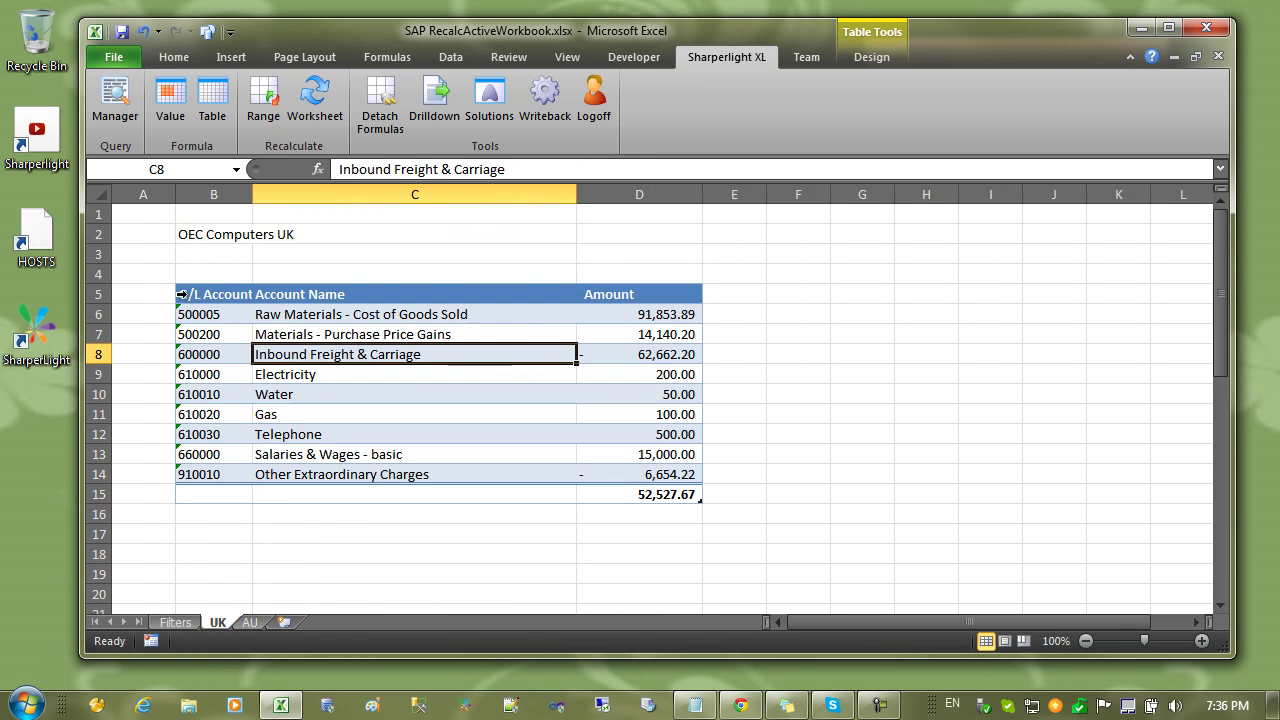
pyautogui.click(228, 234)
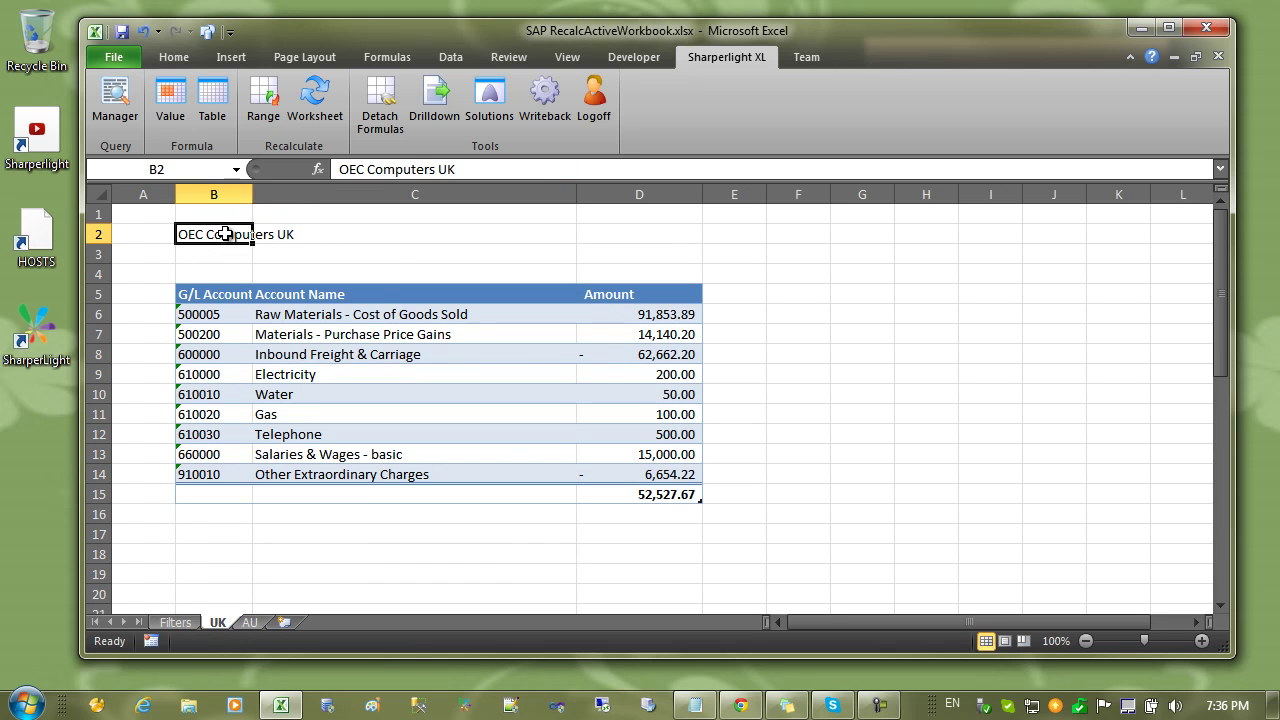
pyautogui.click(250, 622)
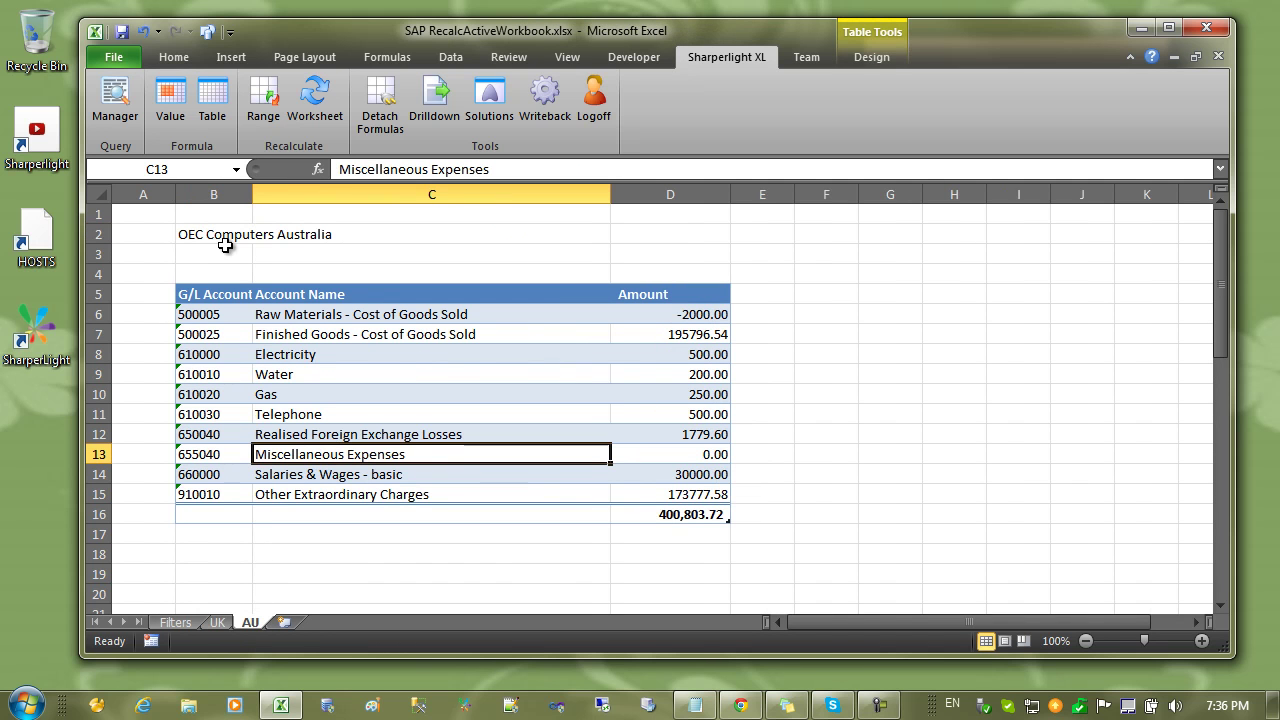
pyautogui.click(175, 622)
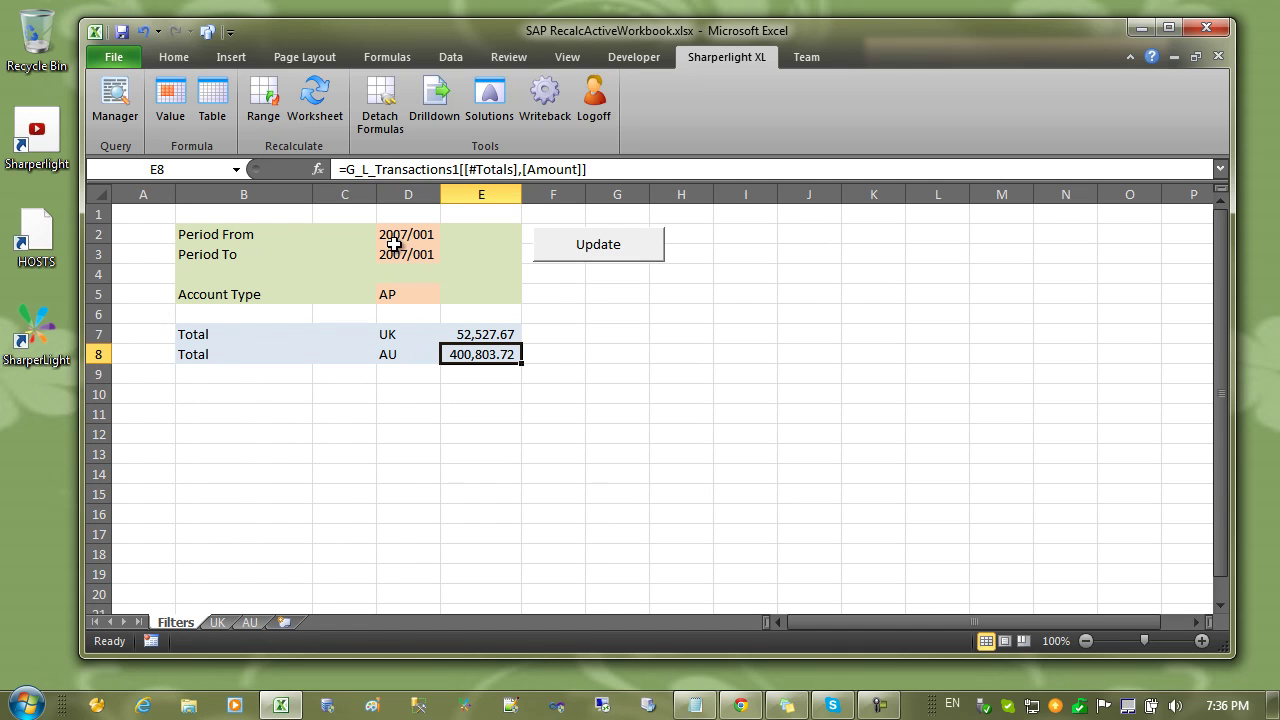
pyautogui.click(395, 234)
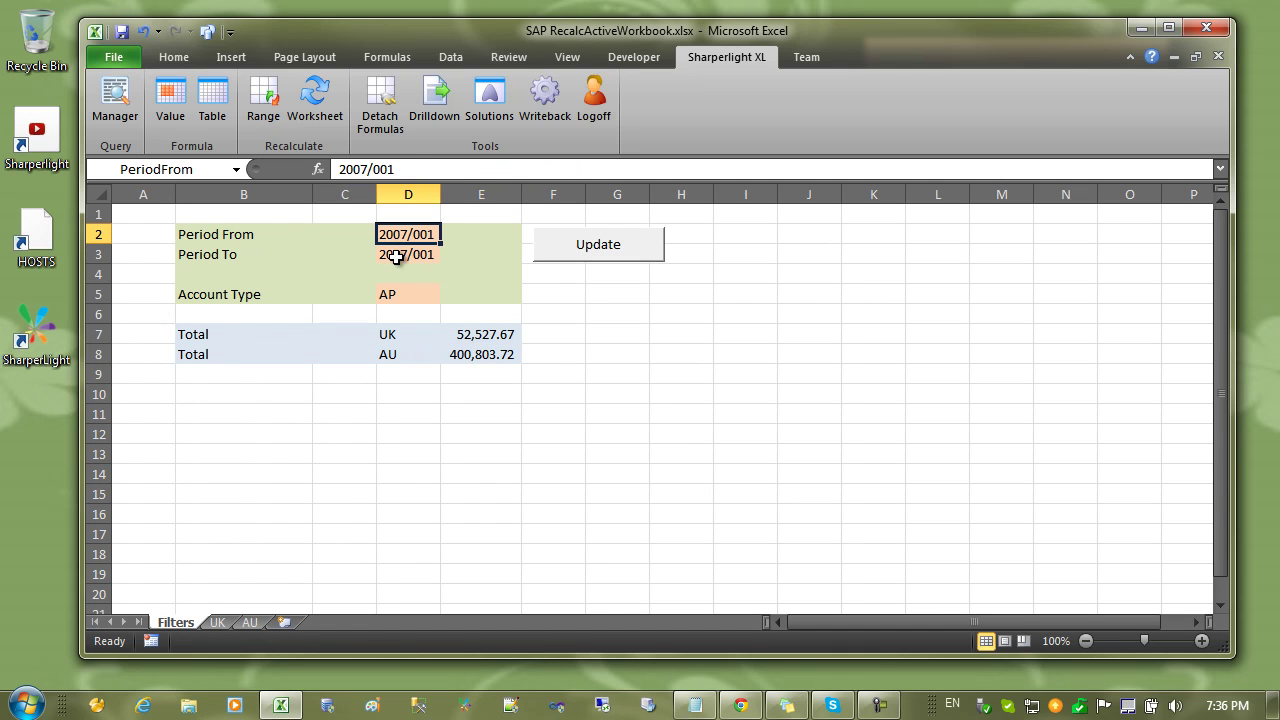
# Change Period To to 2007/012 and run Update to refresh the totals
pyautogui.click(400, 256)
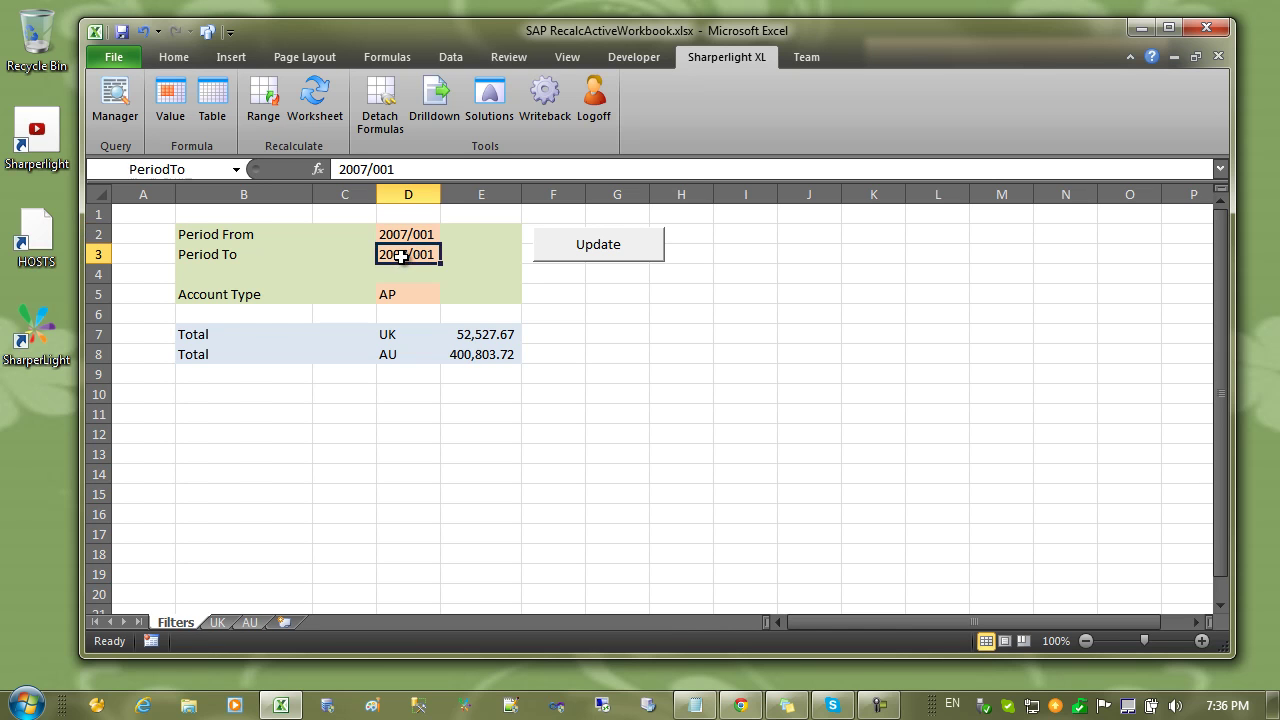
pyautogui.moveTo(384, 170); pyautogui.dragTo(398, 170)
pyautogui.write('12')
pyautogui.press('Return')
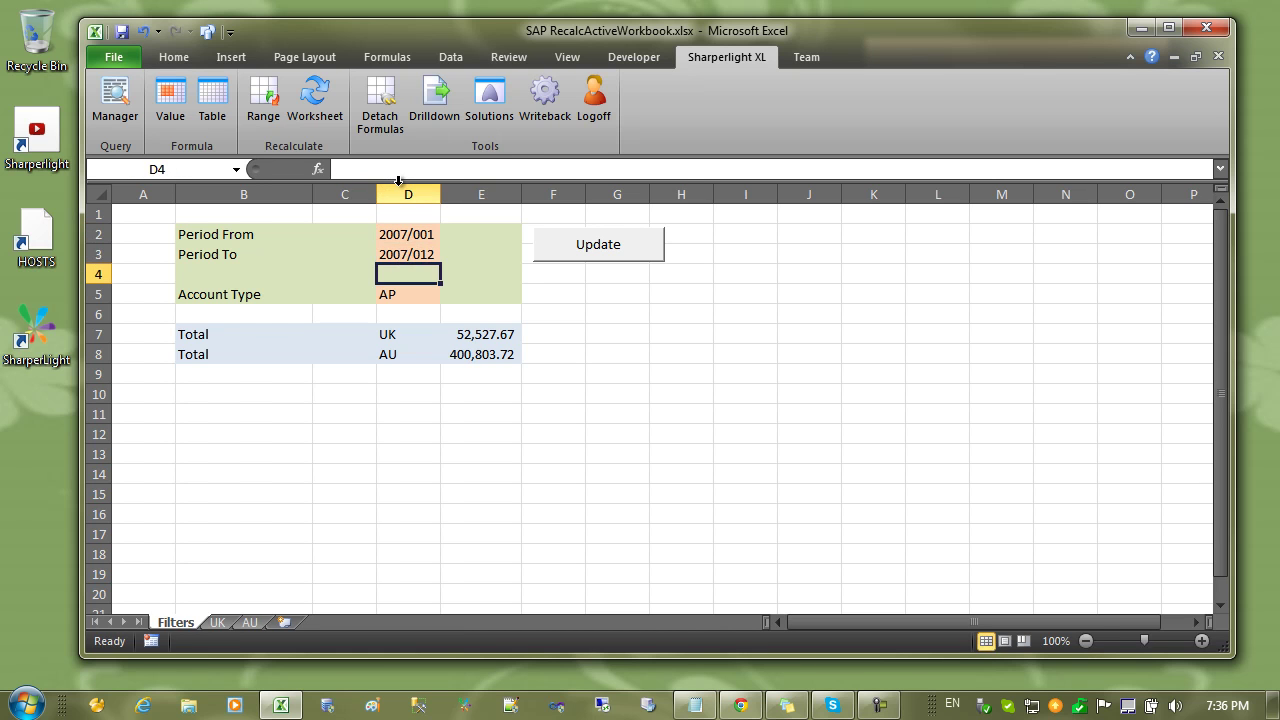
pyautogui.click(608, 250)
# Check the refreshed UK and AU sheets, including the AU mdTable formula in B4
pyautogui.click(217, 622)
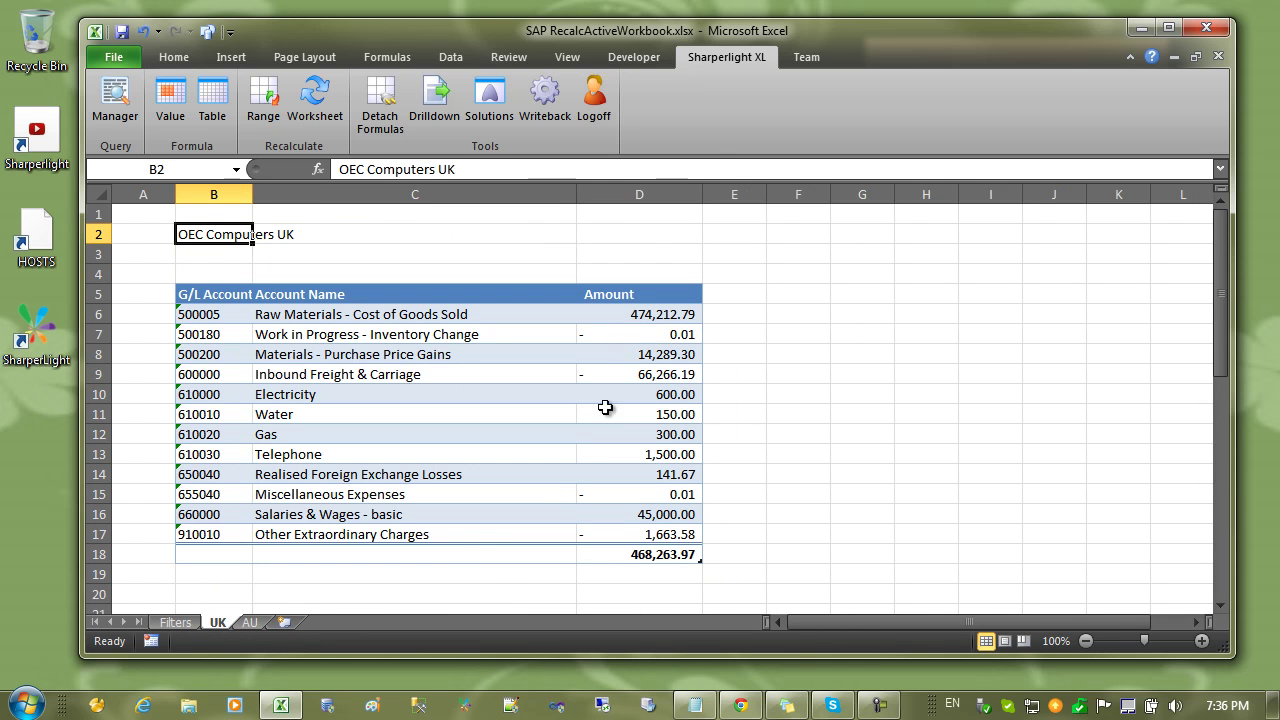
pyautogui.click(248, 619)
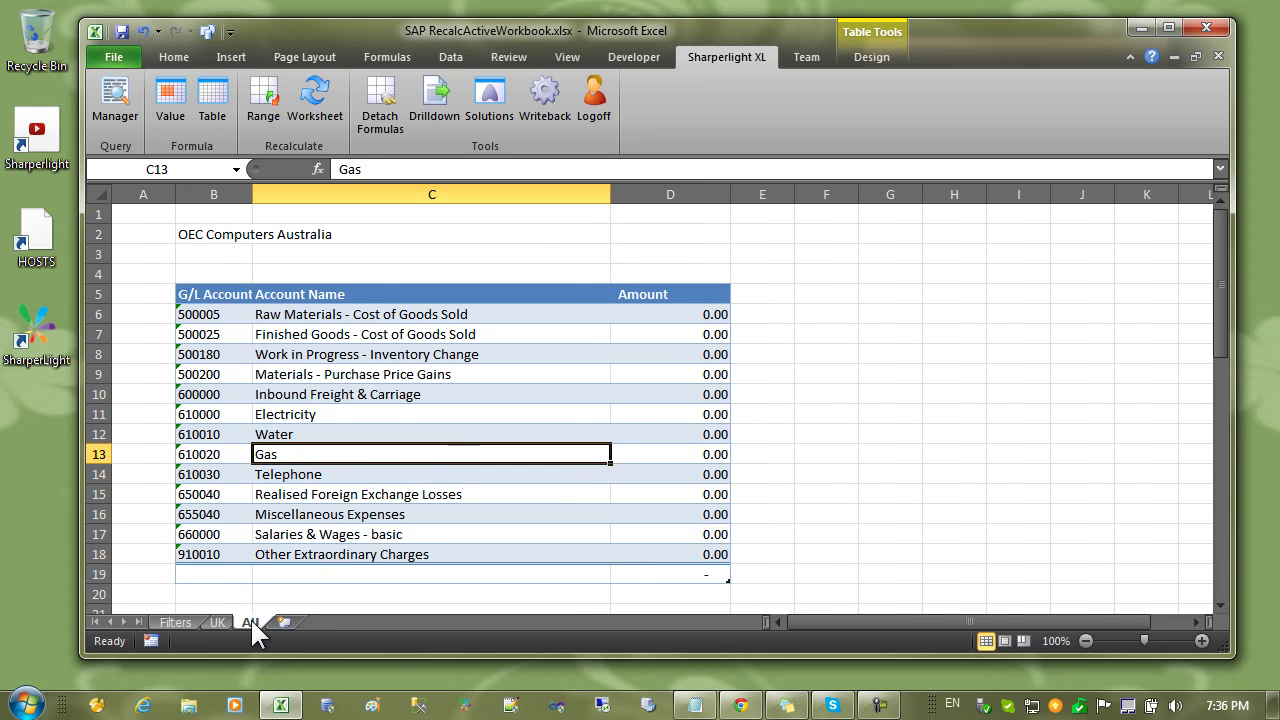
pyautogui.click(357, 257)
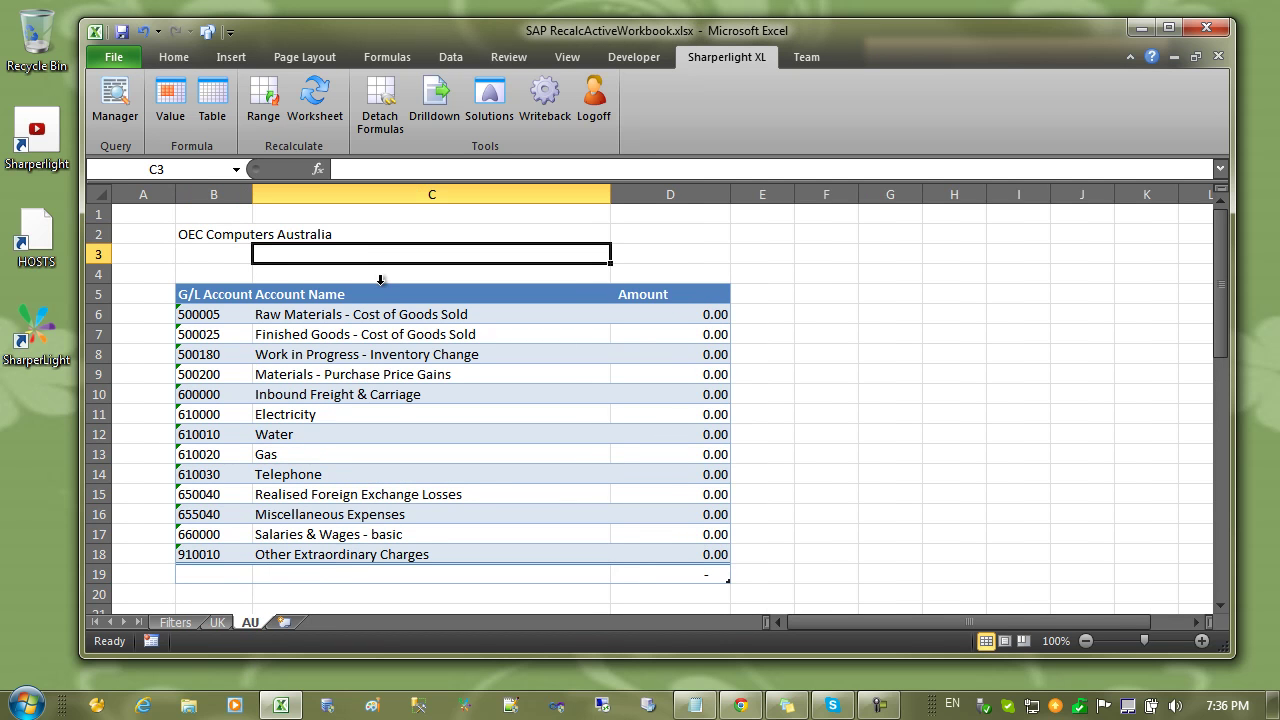
pyautogui.click(224, 275)
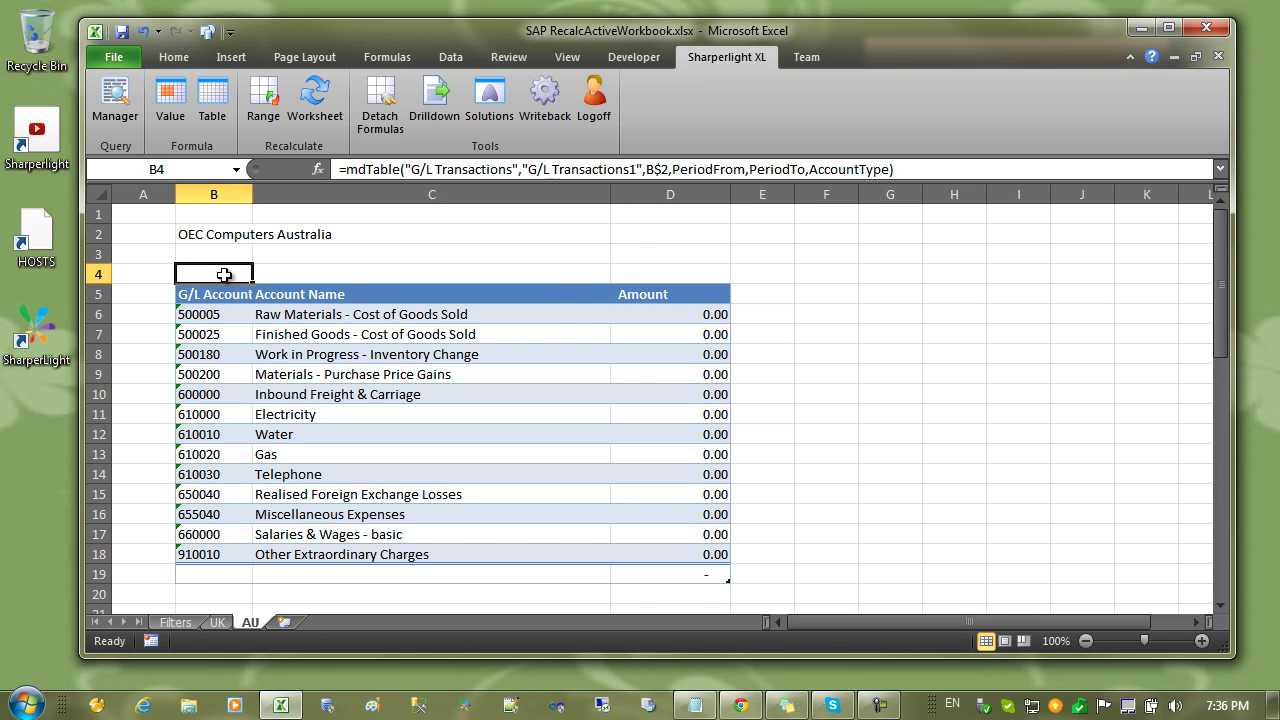
pyautogui.click(176, 622)
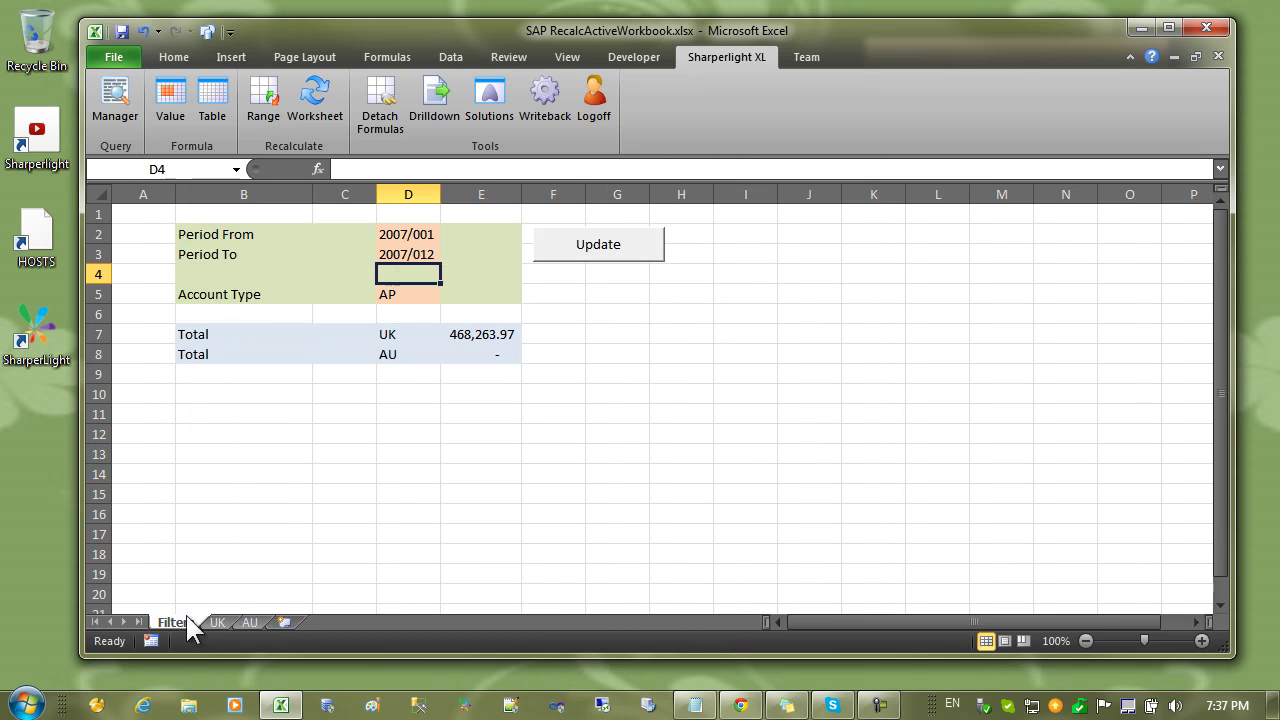
pyautogui.click(333, 375)
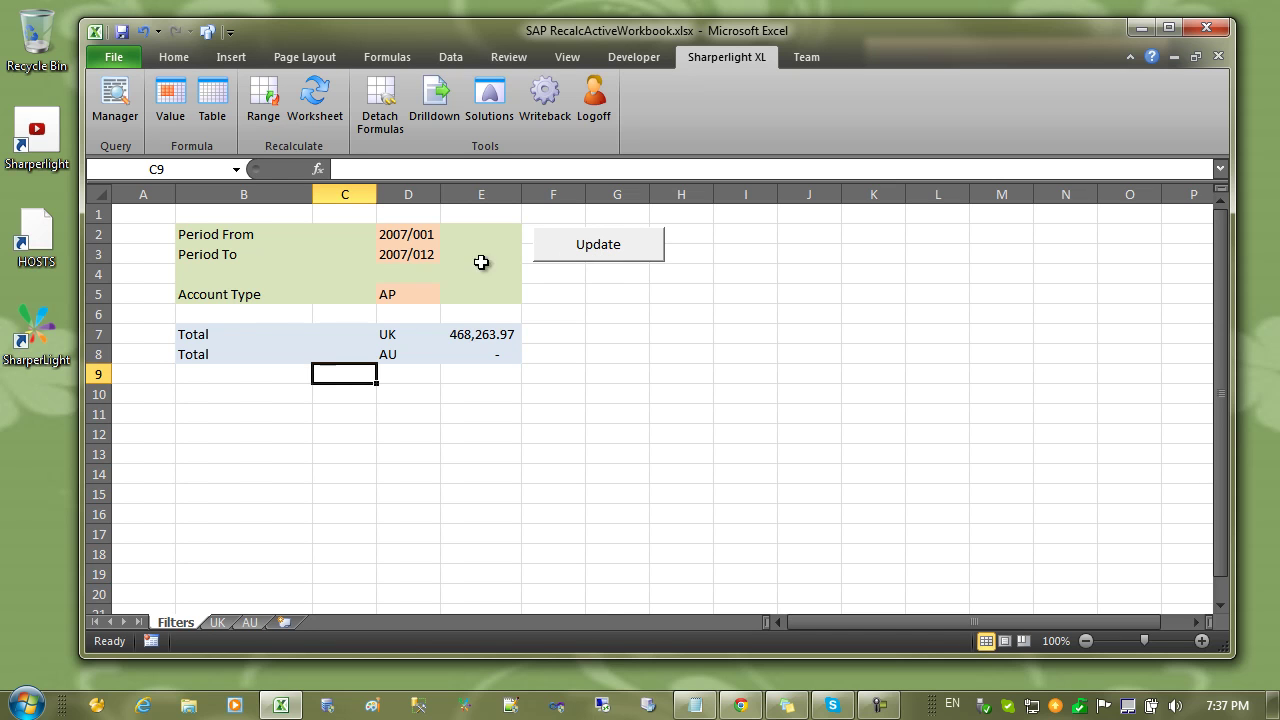
pyautogui.click(404, 239)
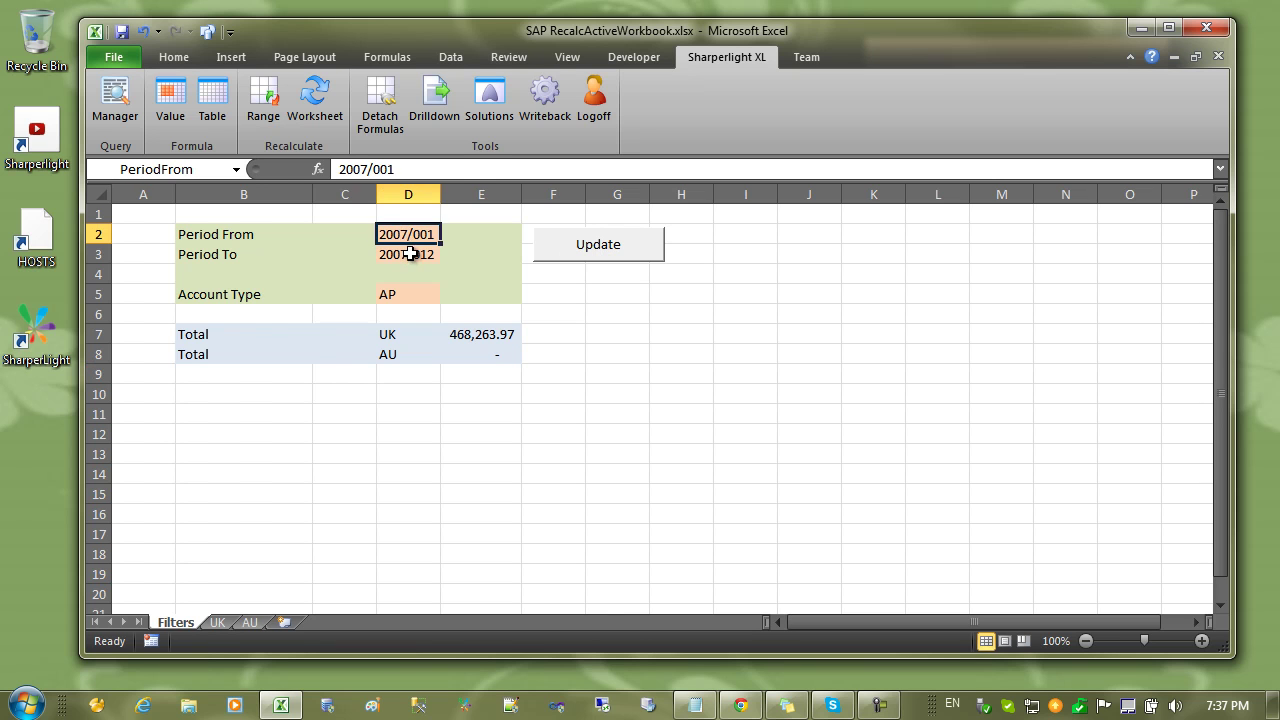
pyautogui.click(410, 254)
pyautogui.click(403, 294)
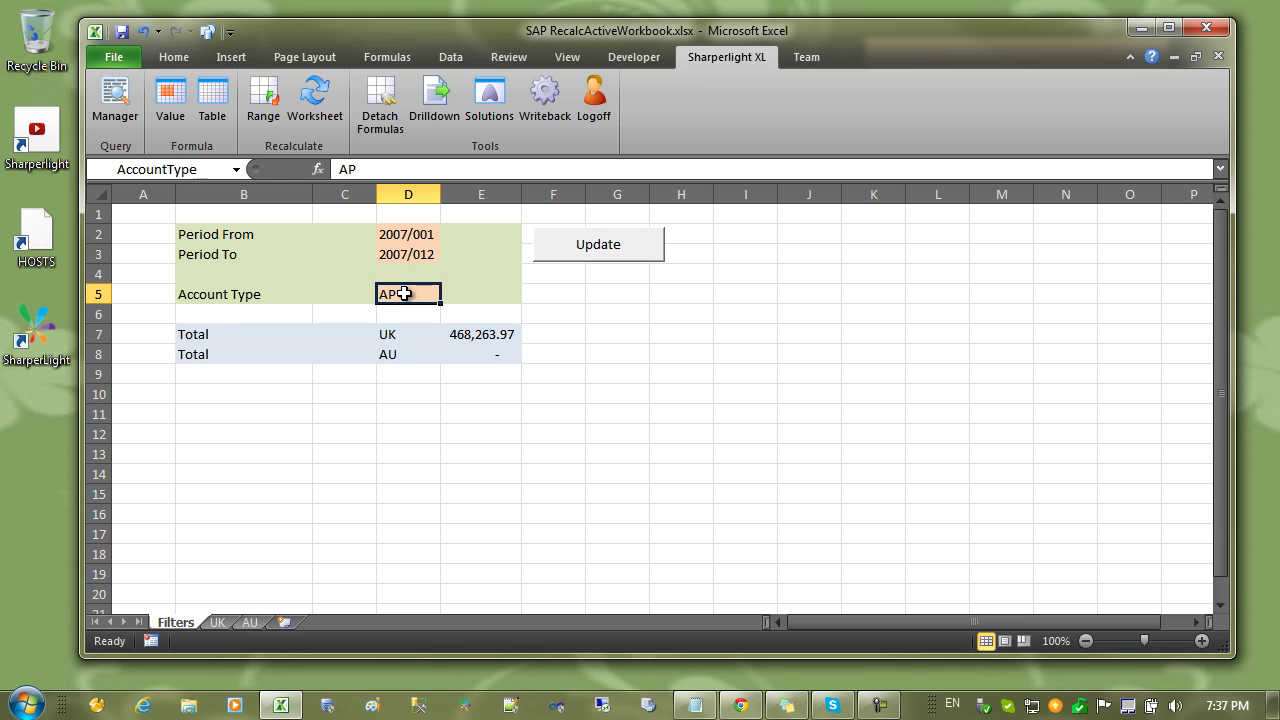
pyautogui.click(406, 254)
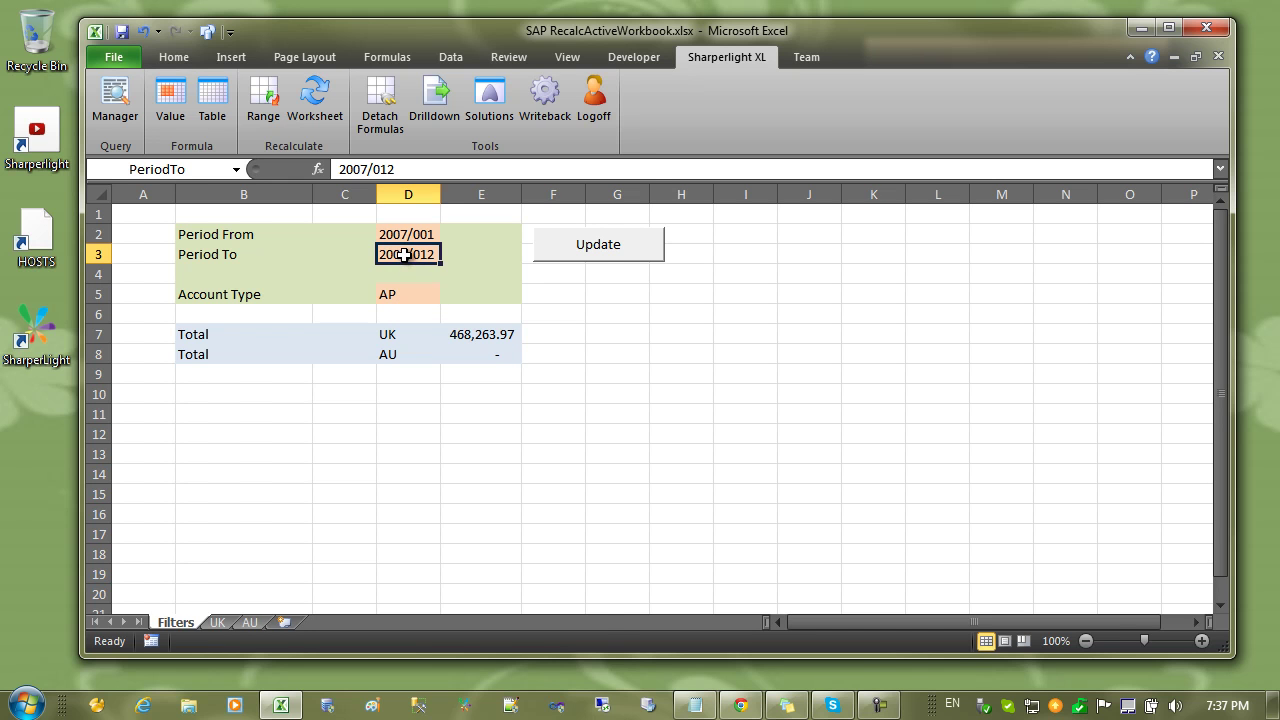
pyautogui.rightClick(404, 255)
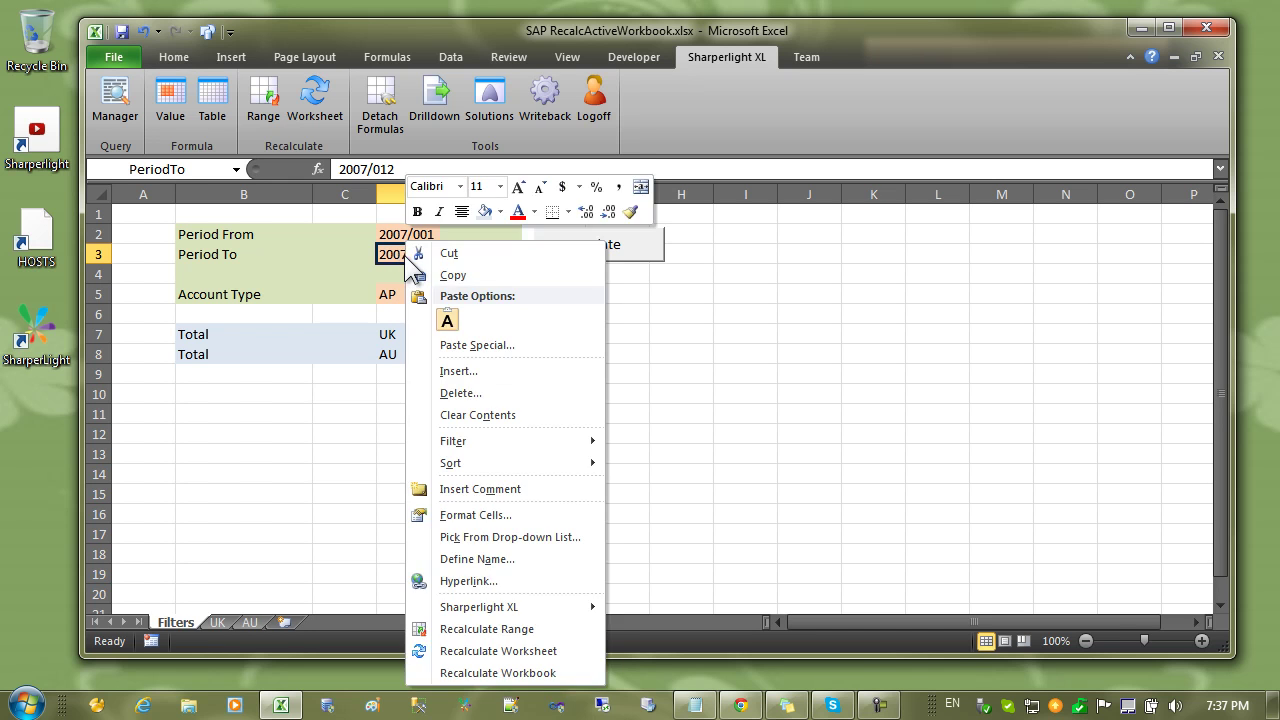
pyautogui.click(550, 675)
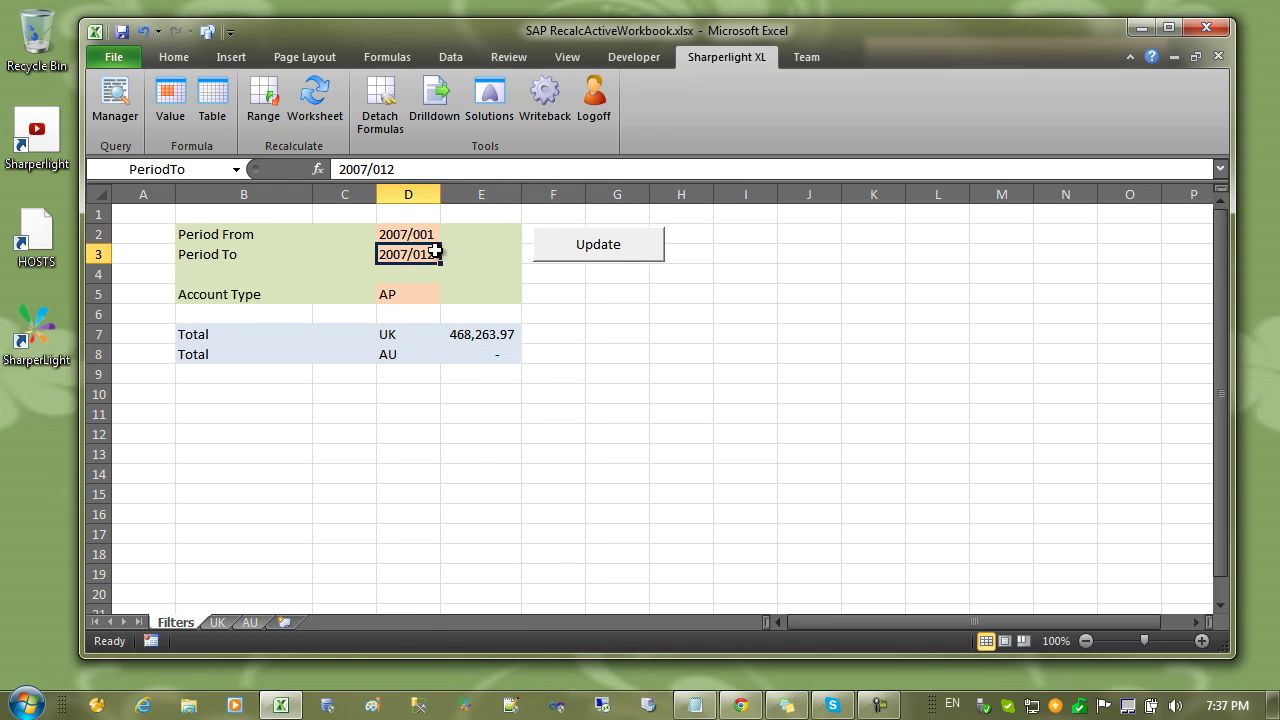
pyautogui.moveTo(411, 234); pyautogui.dragTo(408, 254)
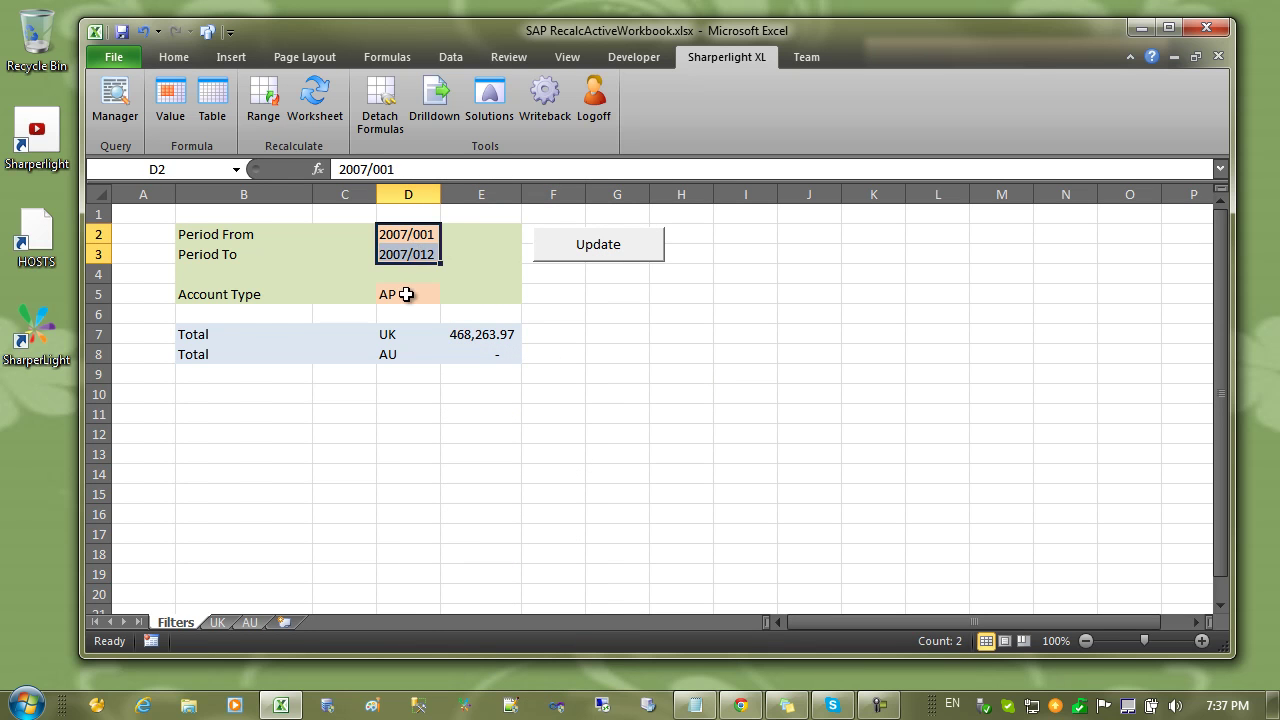
pyautogui.click(408, 293)
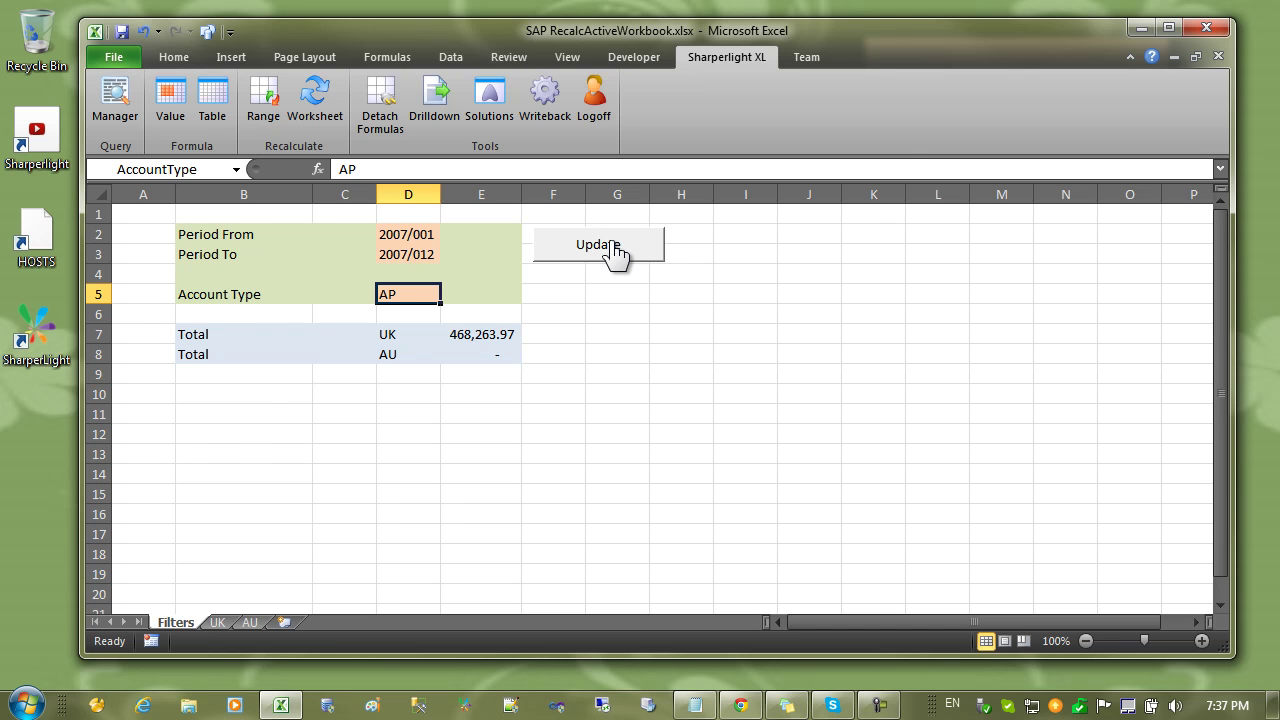
# Create a new blank workbook and enter the labels Period From and Period To in B4:B5
pyautogui.hotkey('alt', 'f')
pyautogui.click(146, 308)
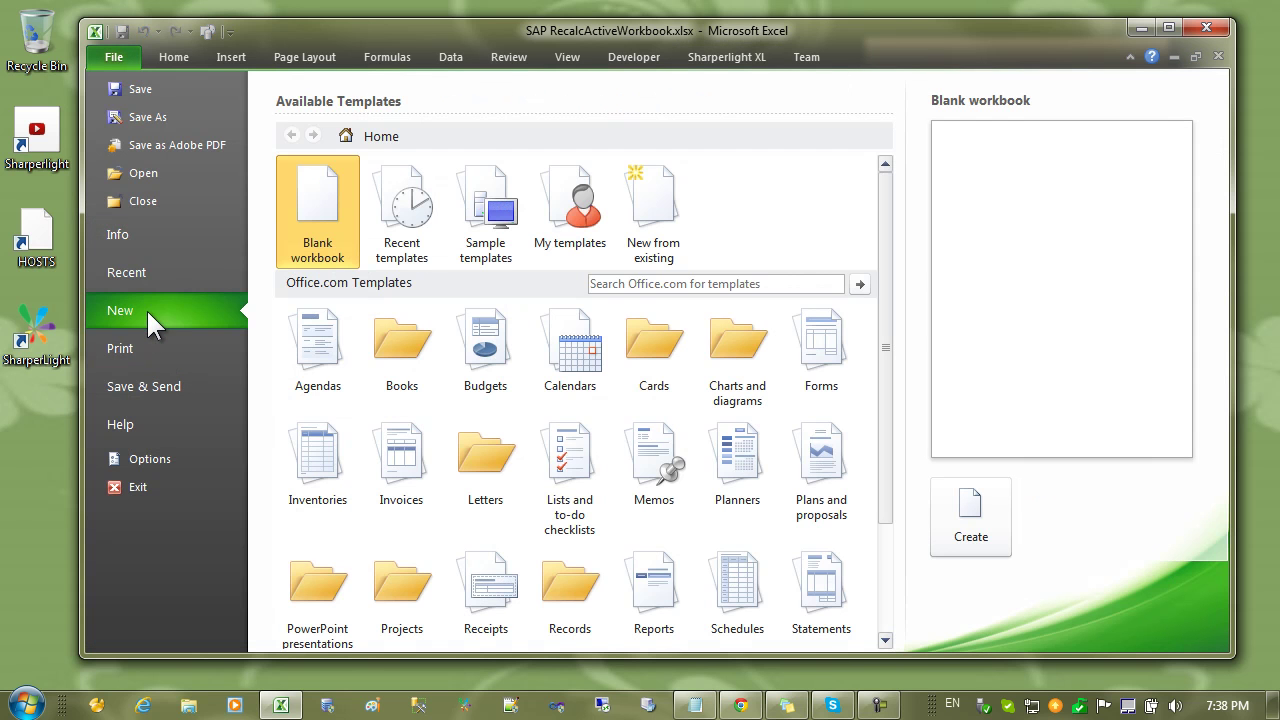
pyautogui.doubleClick(302, 203)
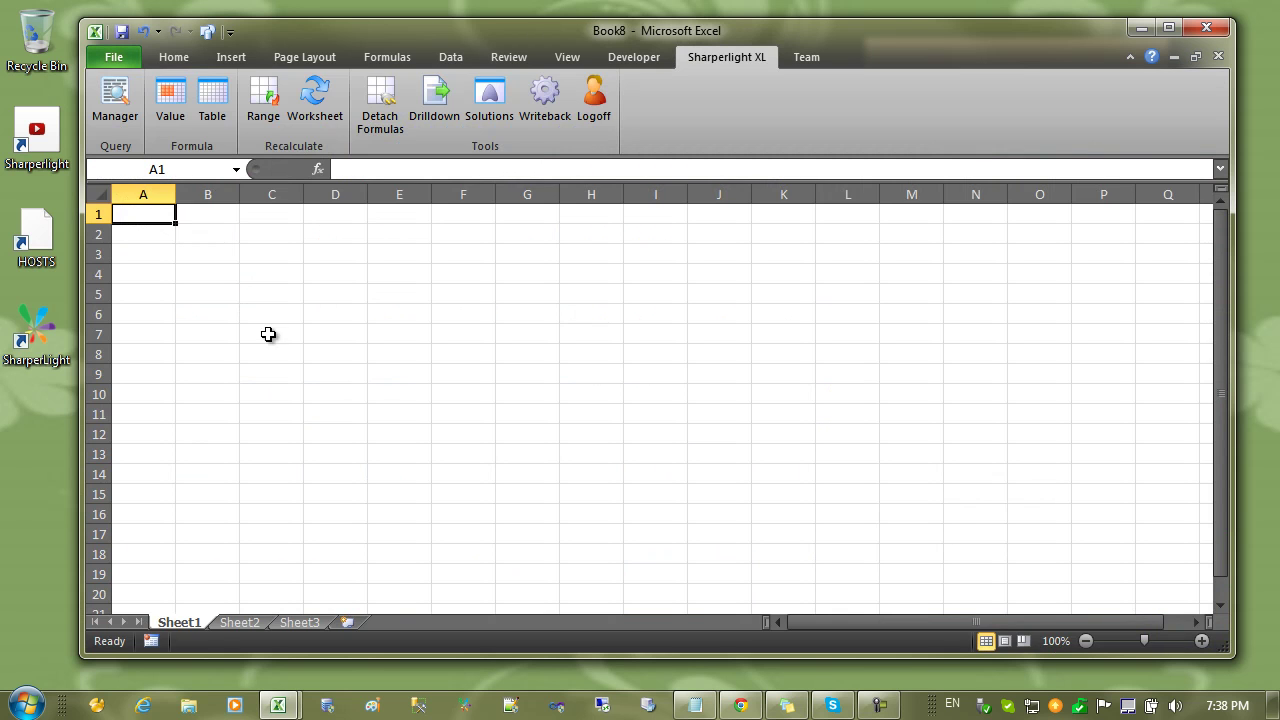
pyautogui.click(217, 271)
pyautogui.write('Perio')
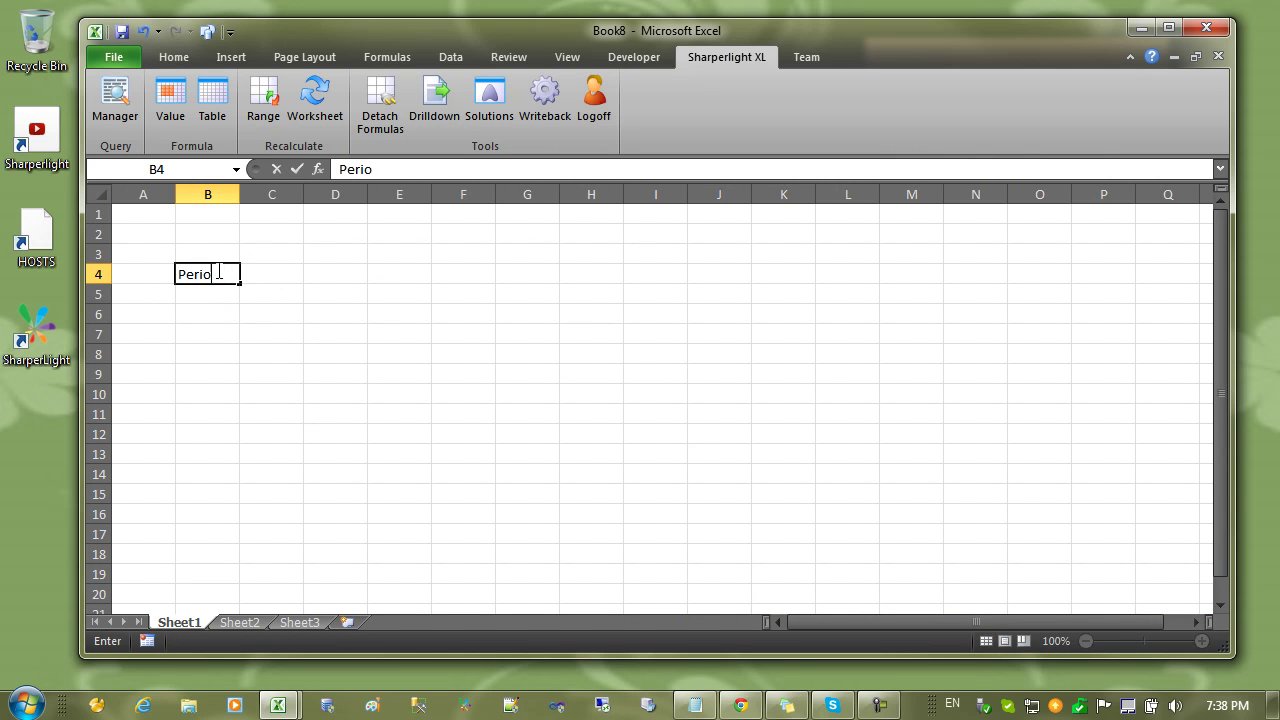
pyautogui.write('d From')
pyautogui.press('Return')
pyautogui.write('Period To')
pyautogui.press('Return')
# Enter 2007/001 and 2007/002 as the period values in D4 and D5
pyautogui.click(262, 274)
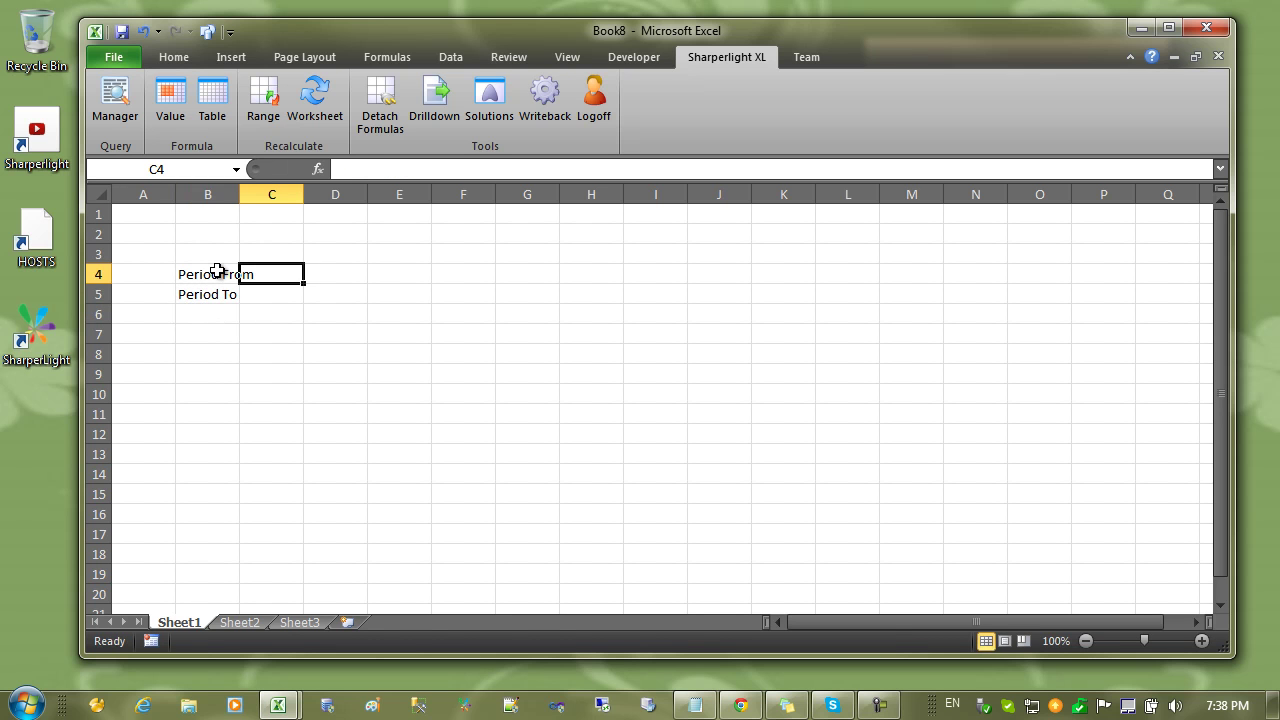
pyautogui.click(322, 274)
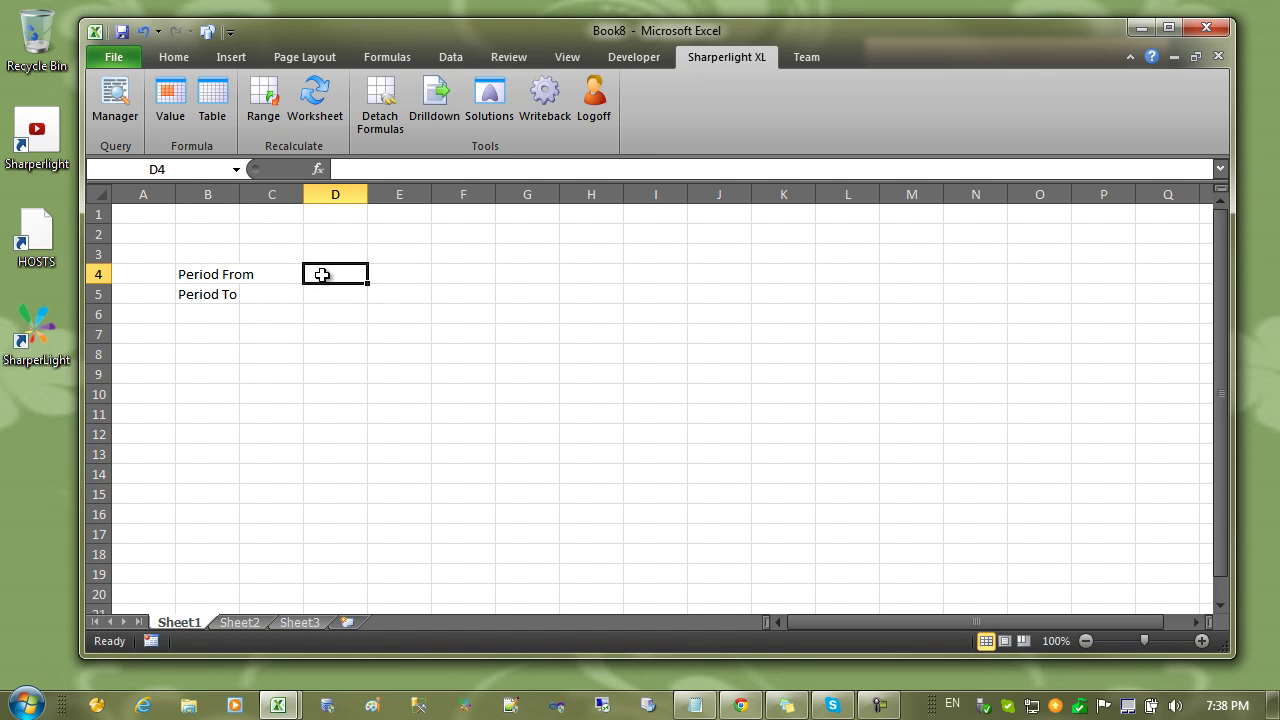
pyautogui.write('2007')
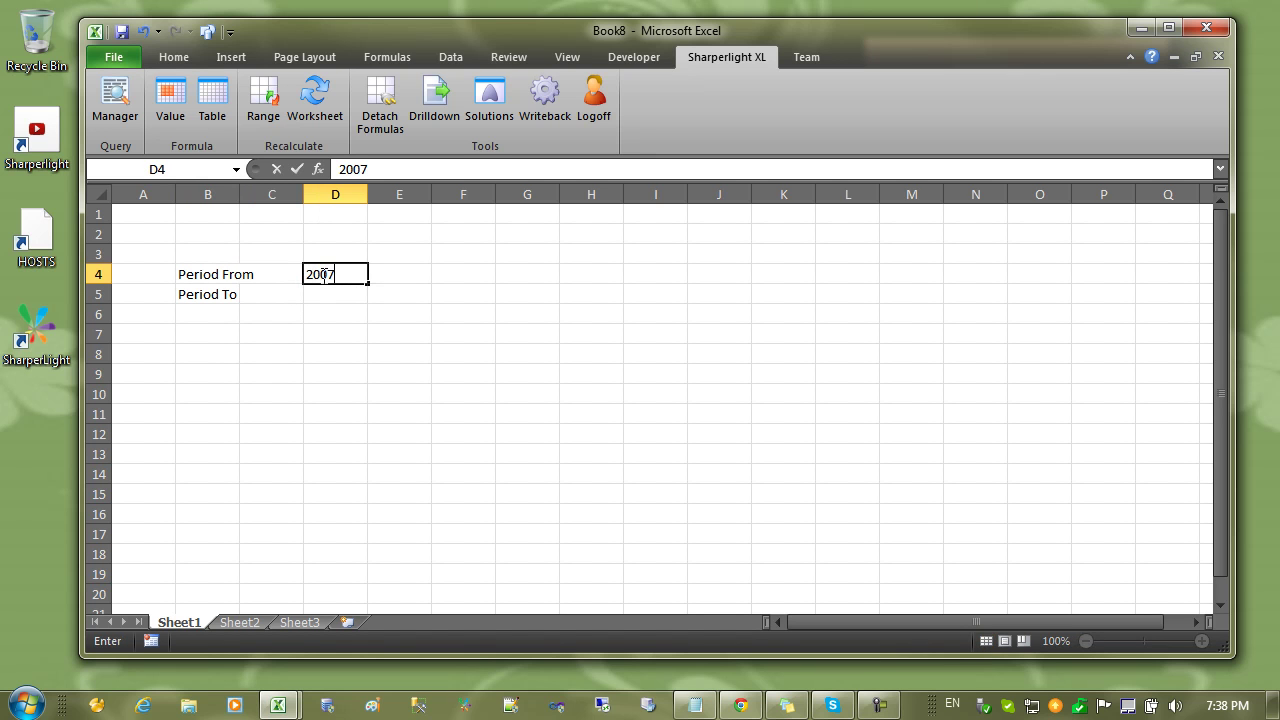
pyautogui.write('/001')
pyautogui.press('Return')
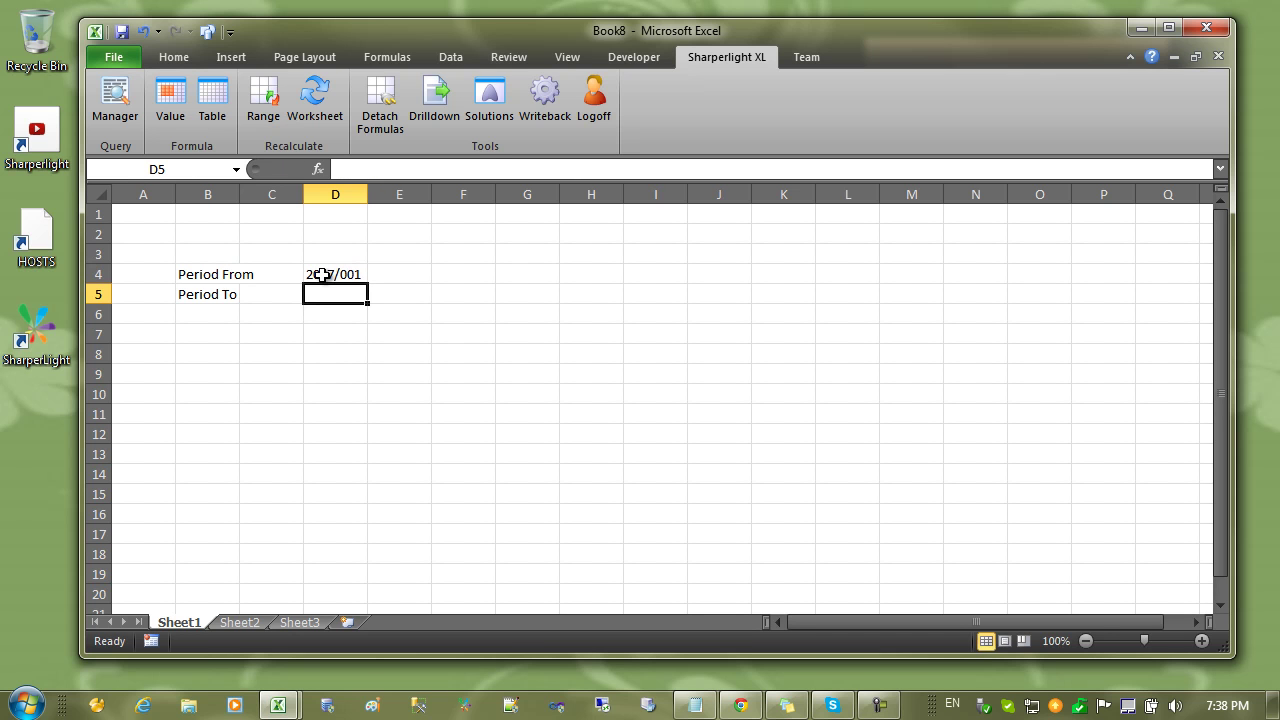
pyautogui.write('2007/002')
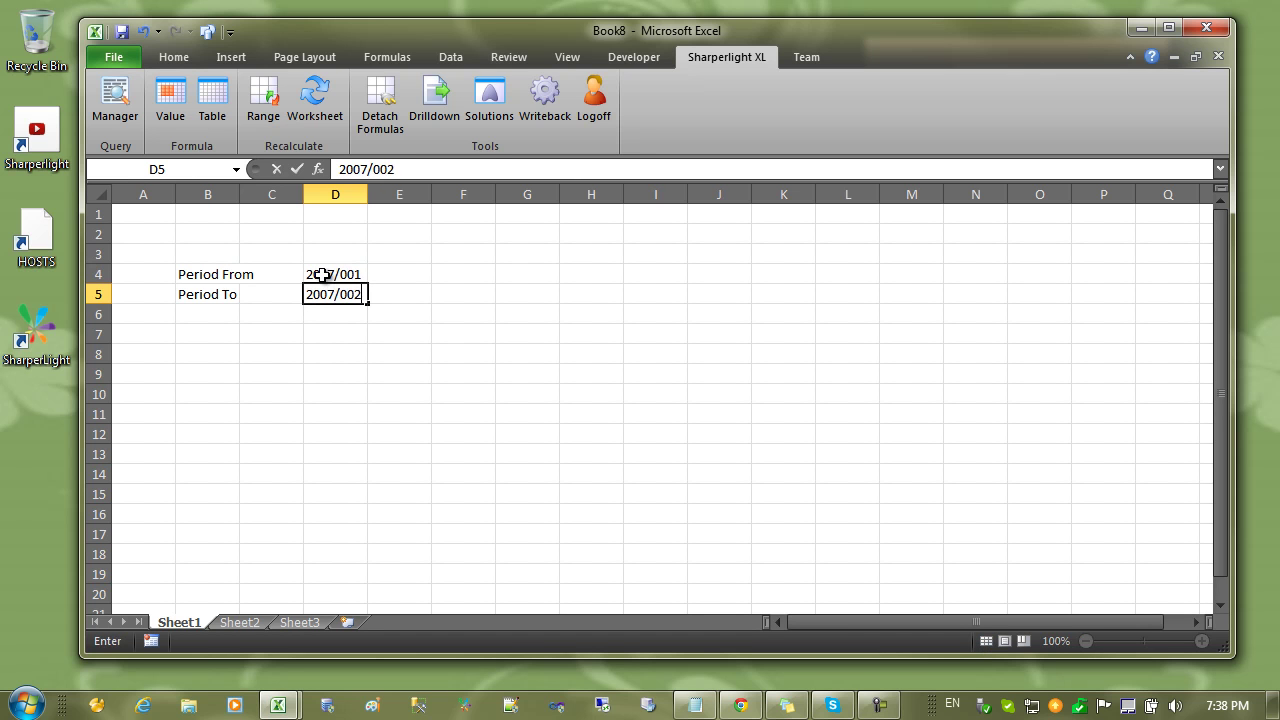
pyautogui.press('Return')
pyautogui.click(331, 272)
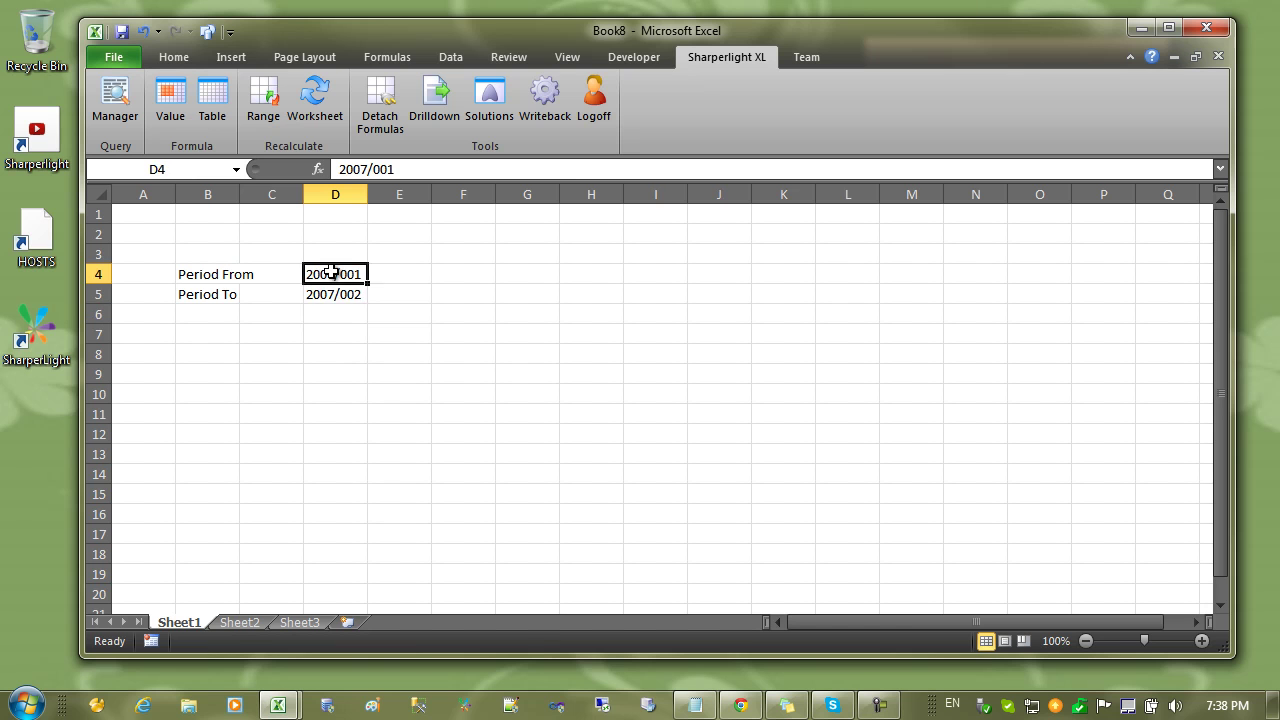
# Name cell D4 PeriodFrom and cell D5 PeriodTo in the Name Box
pyautogui.click(336, 292)
pyautogui.click(340, 277)
pyautogui.click(178, 174)
pyautogui.write('PeriodFrom')
pyautogui.press('Return')
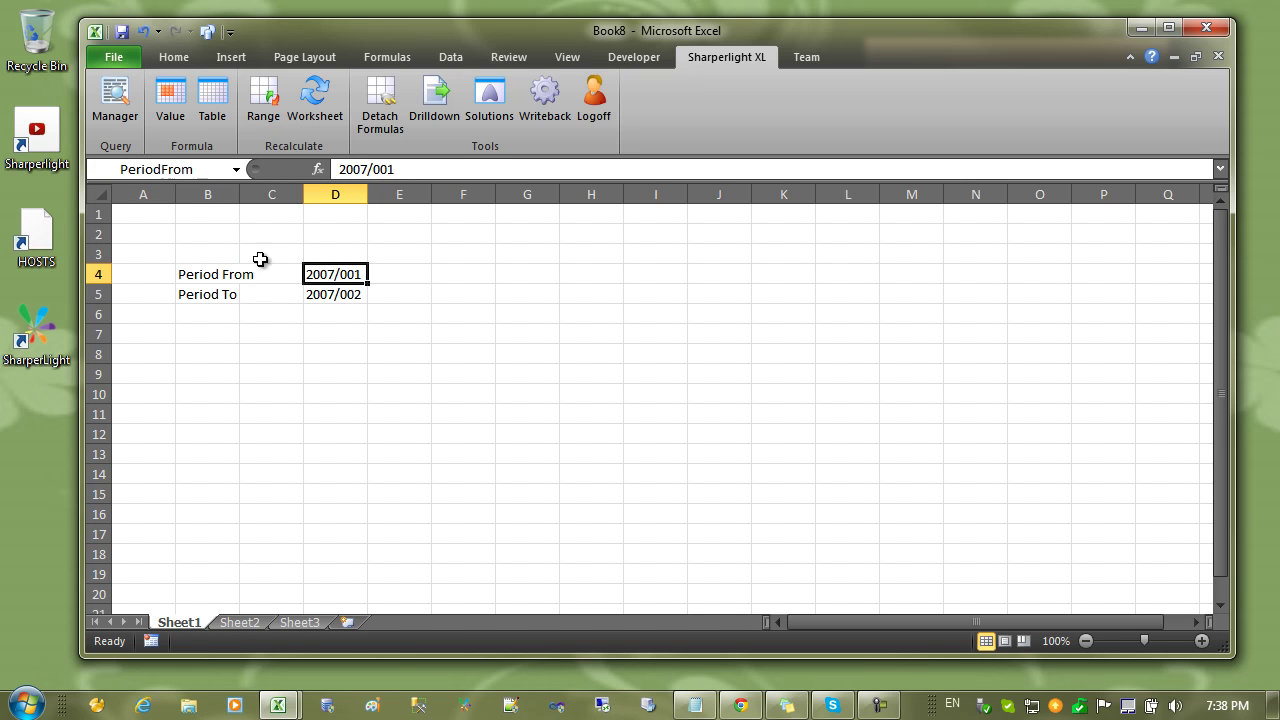
pyautogui.click(323, 290)
pyautogui.click(190, 171)
pyautogui.write('PeriodTo')
pyautogui.press('Return')
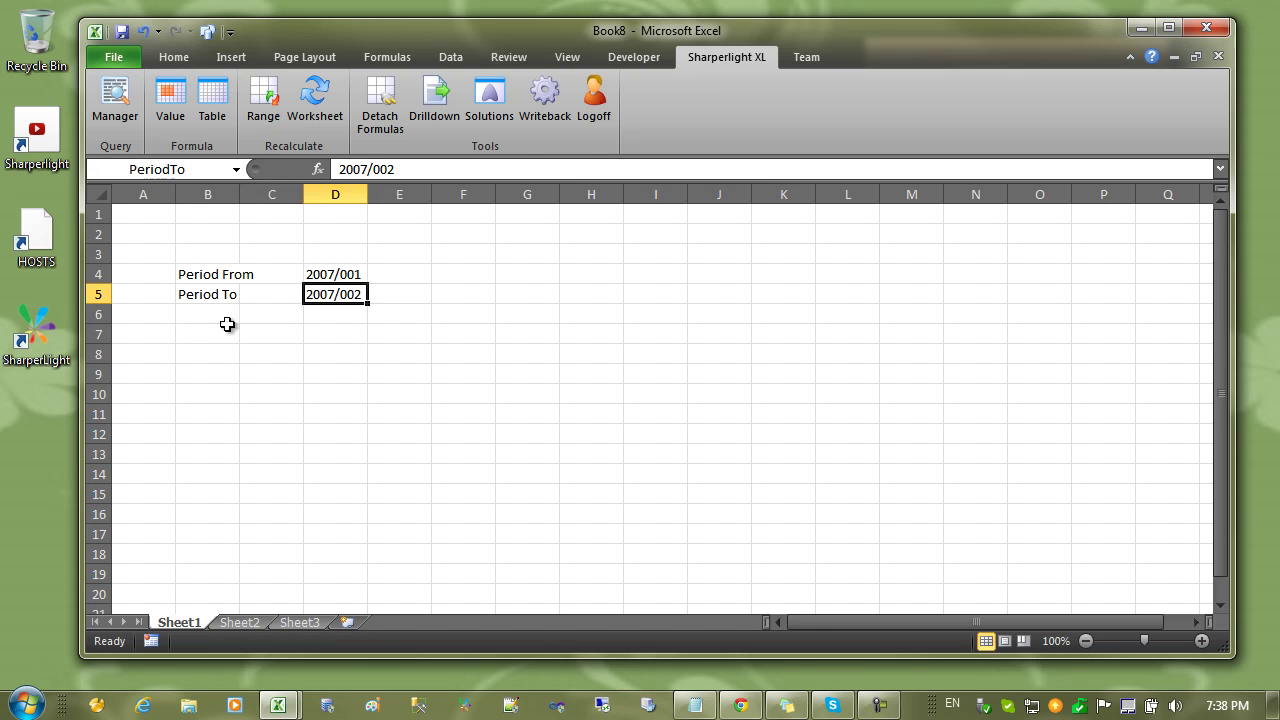
# Add an Account Type label in B7 with the value AP in D7
pyautogui.click(222, 332)
pyautogui.write('Acc')
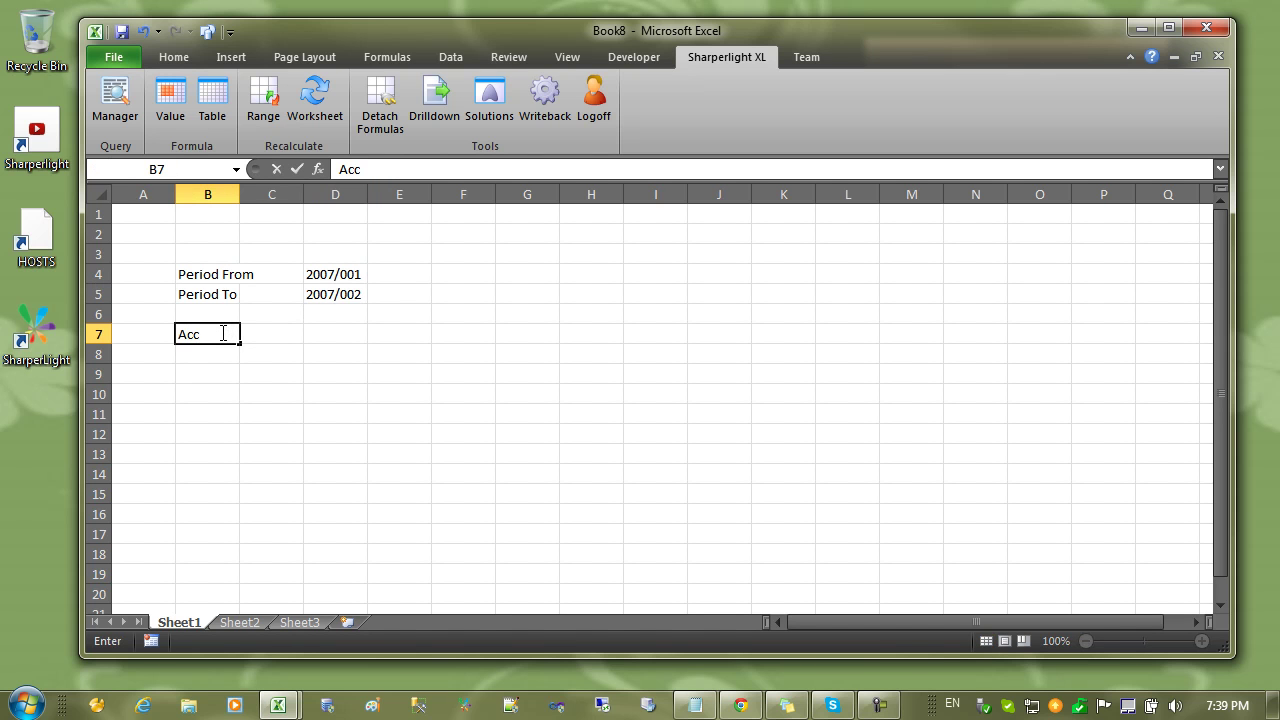
pyautogui.write('ount Type')
pyautogui.press('Return')
pyautogui.press('Up')
pyautogui.press('Right')
pyautogui.press('Right')
pyautogui.write('AP')
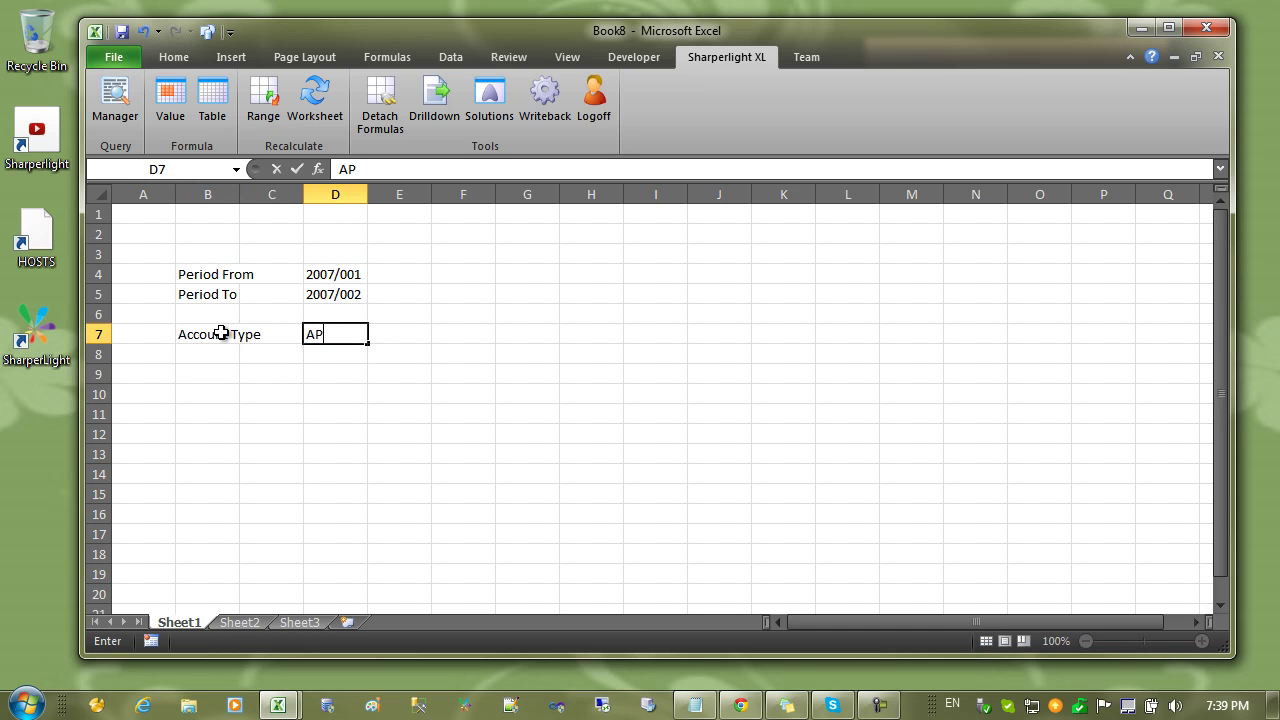
pyautogui.press('Return')
pyautogui.click(314, 391)
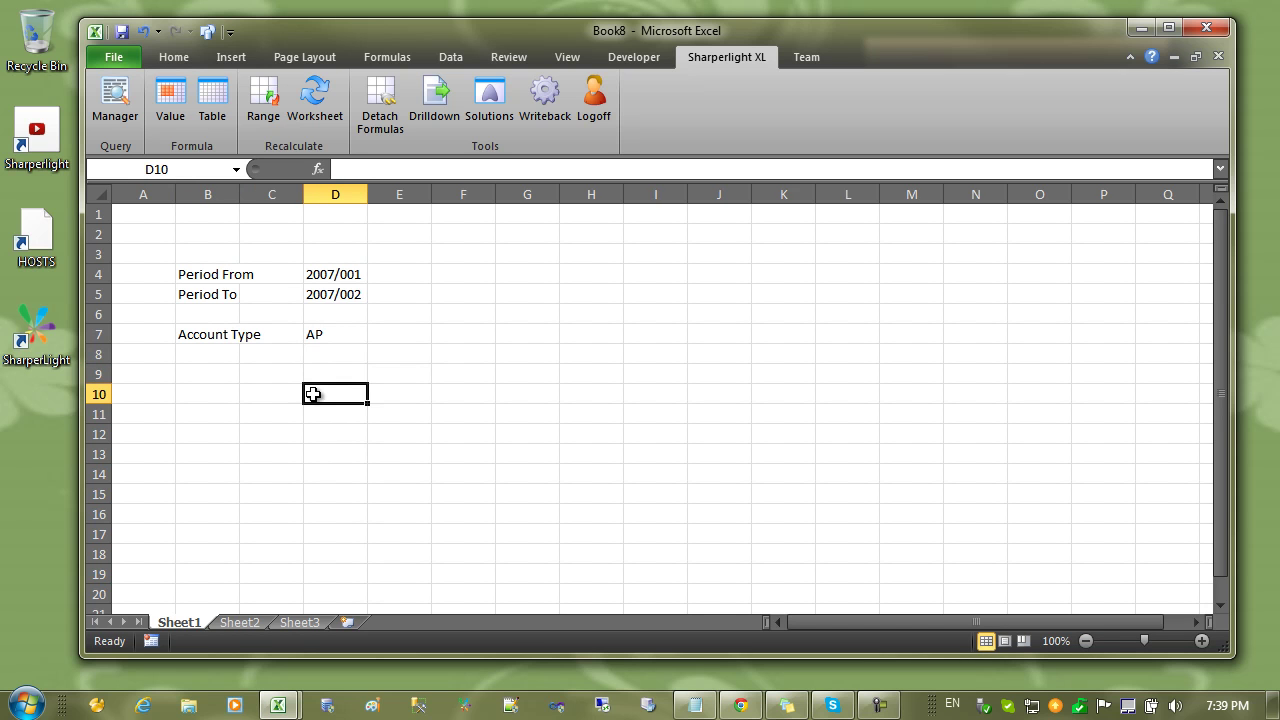
pyautogui.click(200, 384)
pyautogui.moveTo(200, 384); pyautogui.dragTo(397, 417)
pyautogui.click(527, 373)
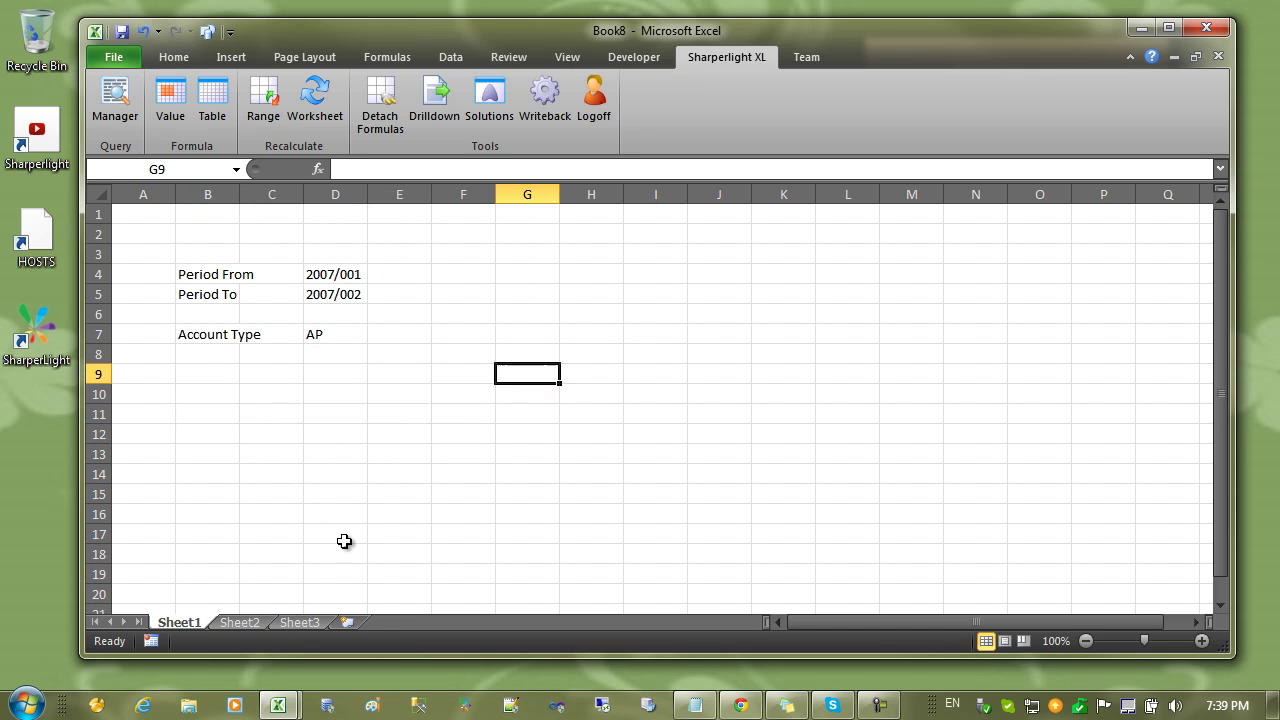
# Rename the Sheet2 tab to UK and select B5 as the query's starting cell
pyautogui.click(252, 626)
pyautogui.rightClick(248, 624)
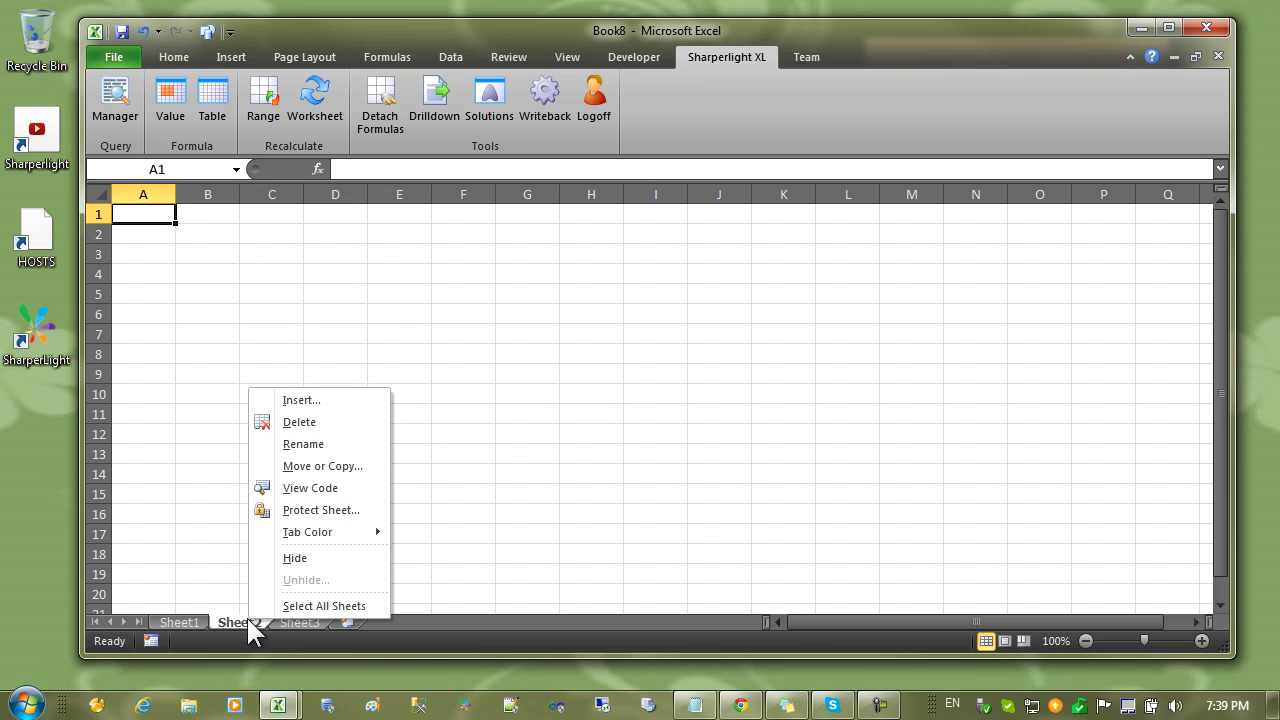
pyautogui.click(304, 444)
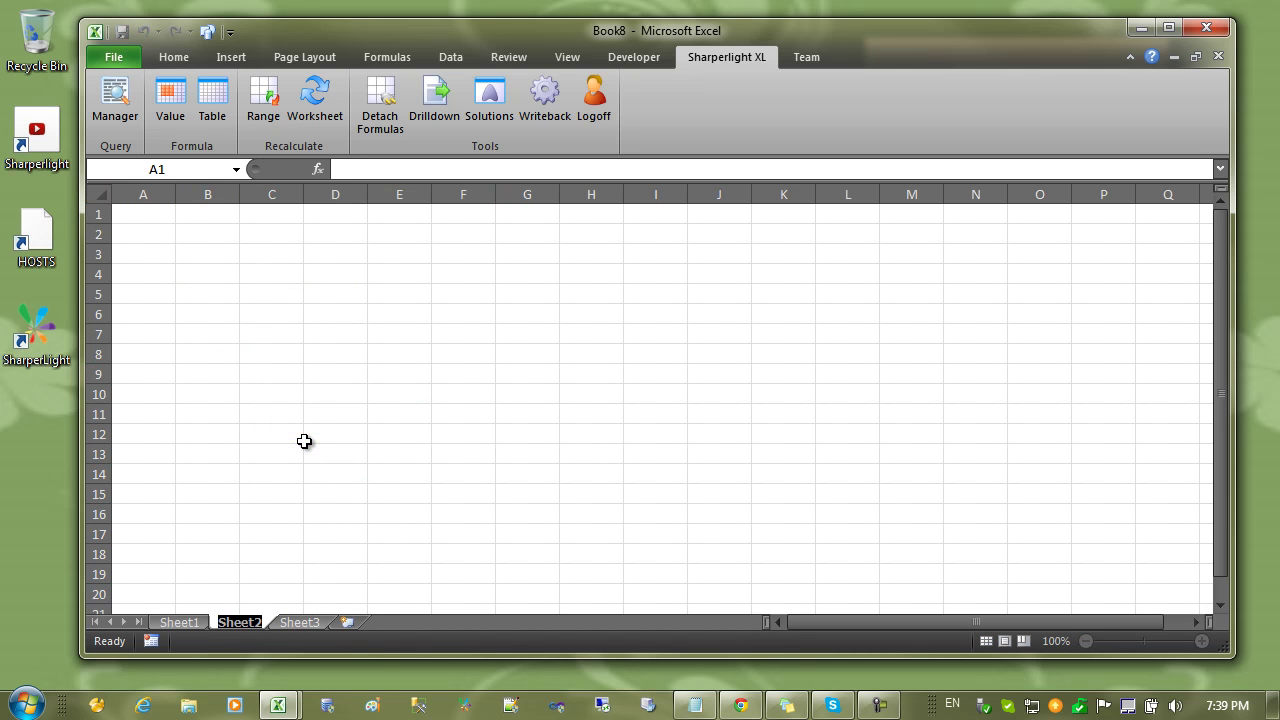
pyautogui.write('UK')
pyautogui.press('Return')
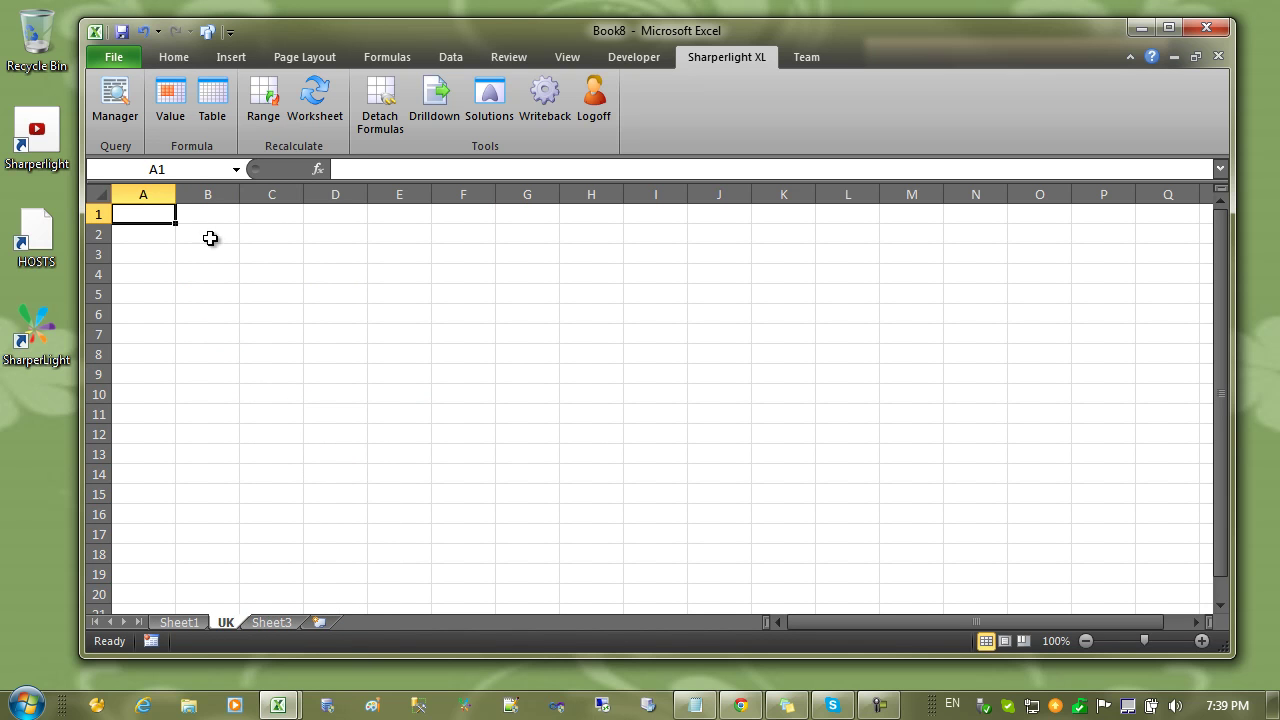
pyautogui.click(207, 235)
pyautogui.click(208, 291)
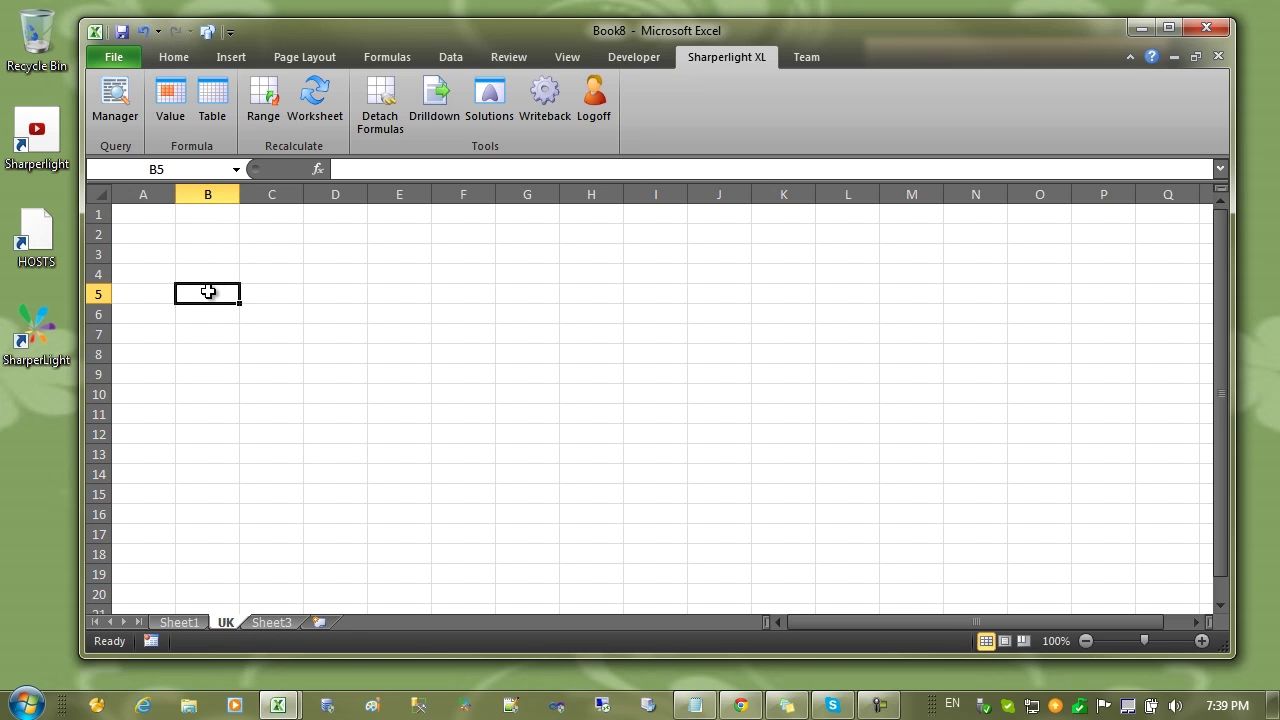
# Start a Sharperlight table query with product SAP Business One and company OEC Computers UK
pyautogui.click(220, 98)
pyautogui.moveTo(331, 89); pyautogui.dragTo(598, 43)
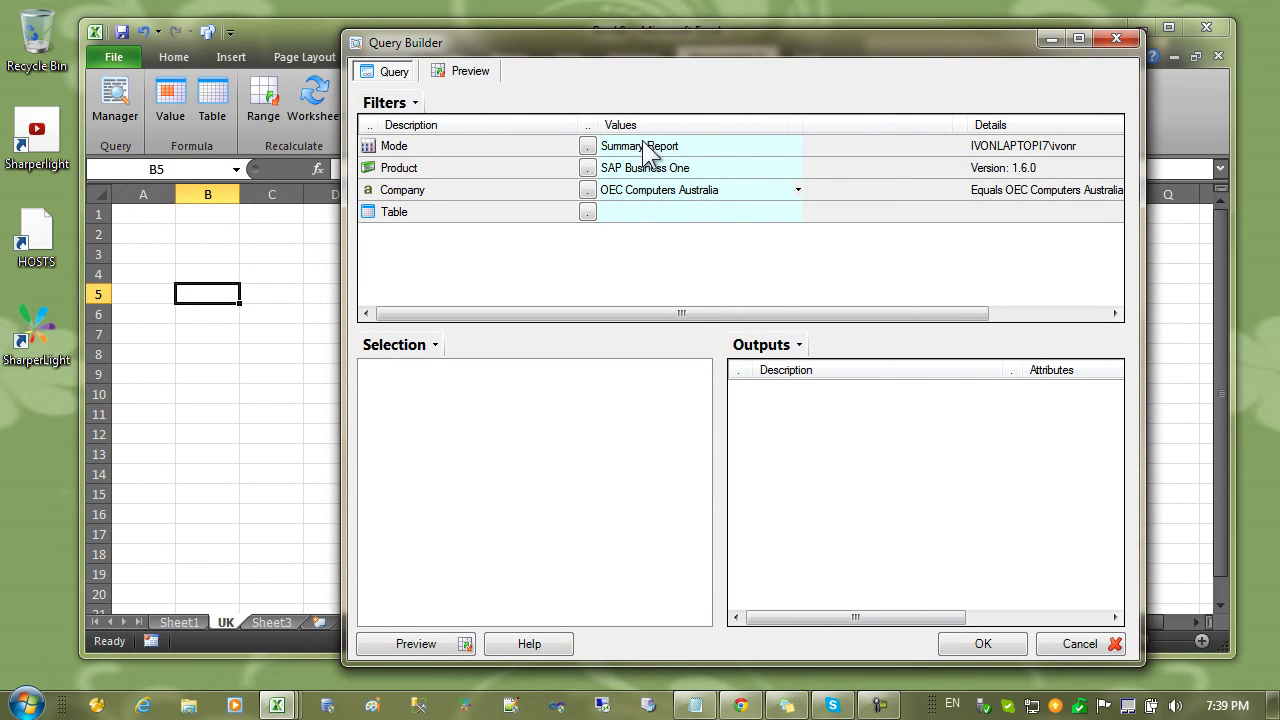
pyautogui.click(655, 150)
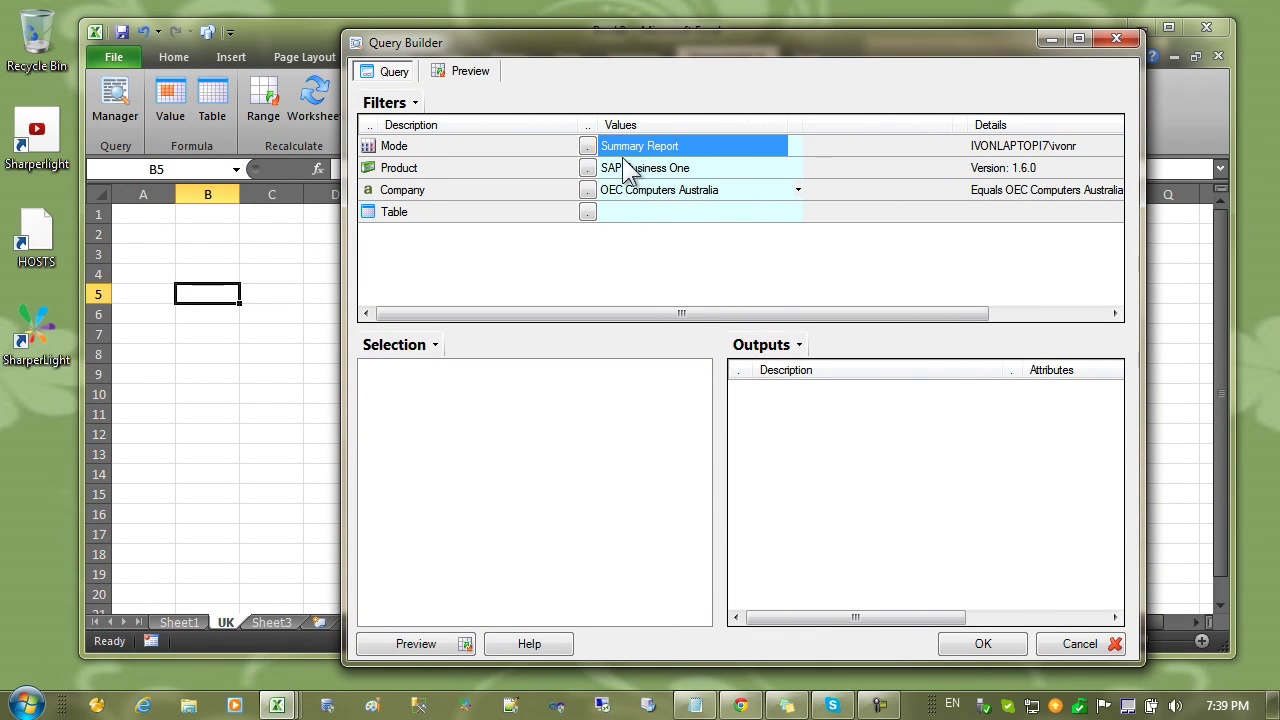
pyautogui.click(590, 168)
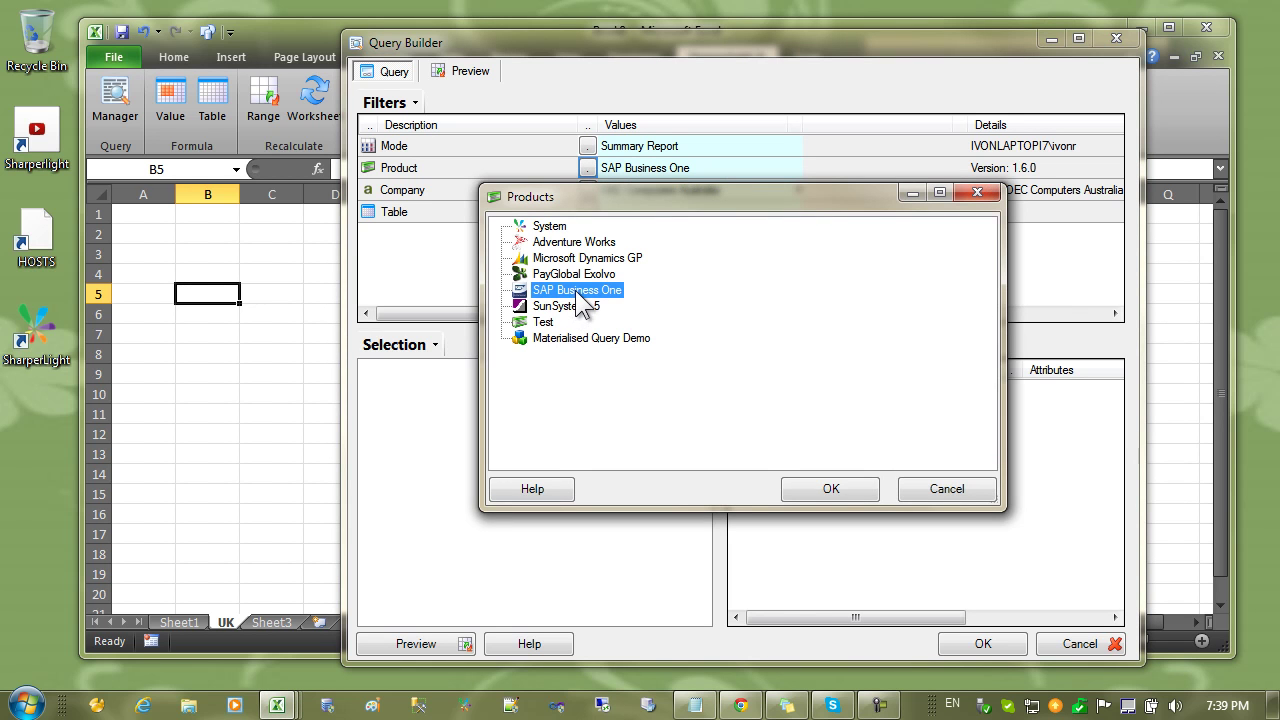
pyautogui.doubleClick(576, 290)
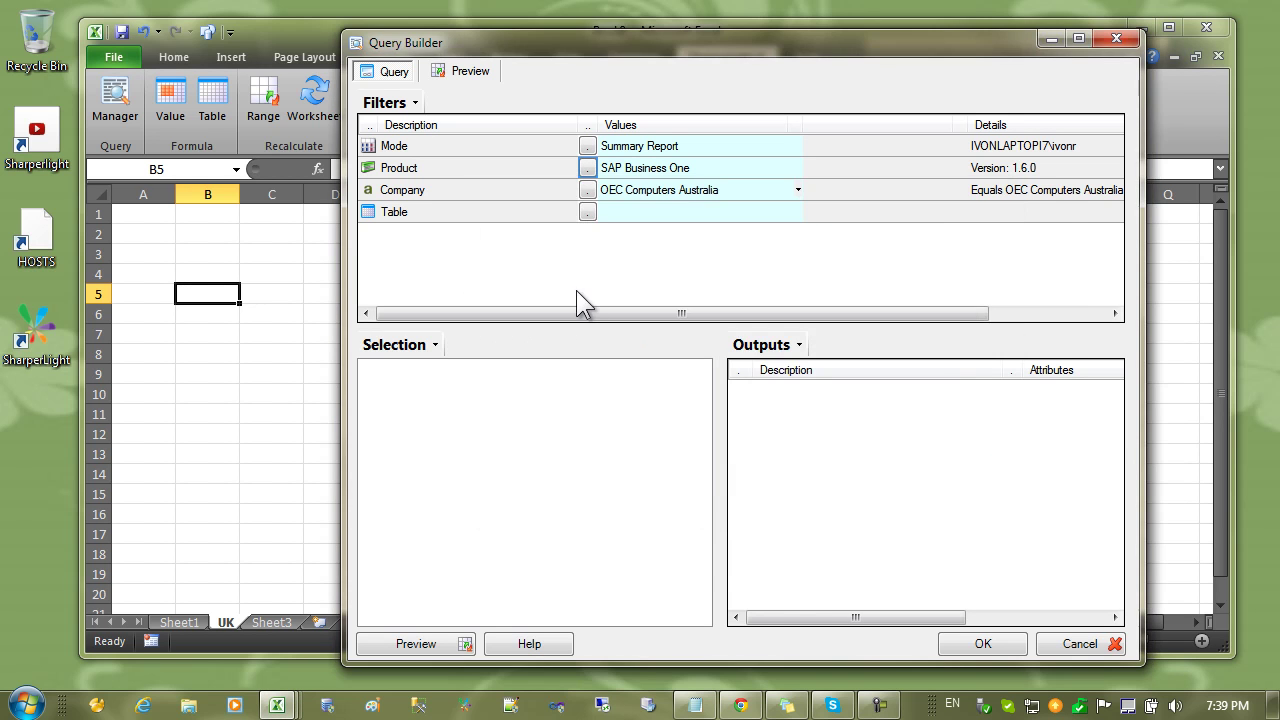
pyautogui.click(590, 189)
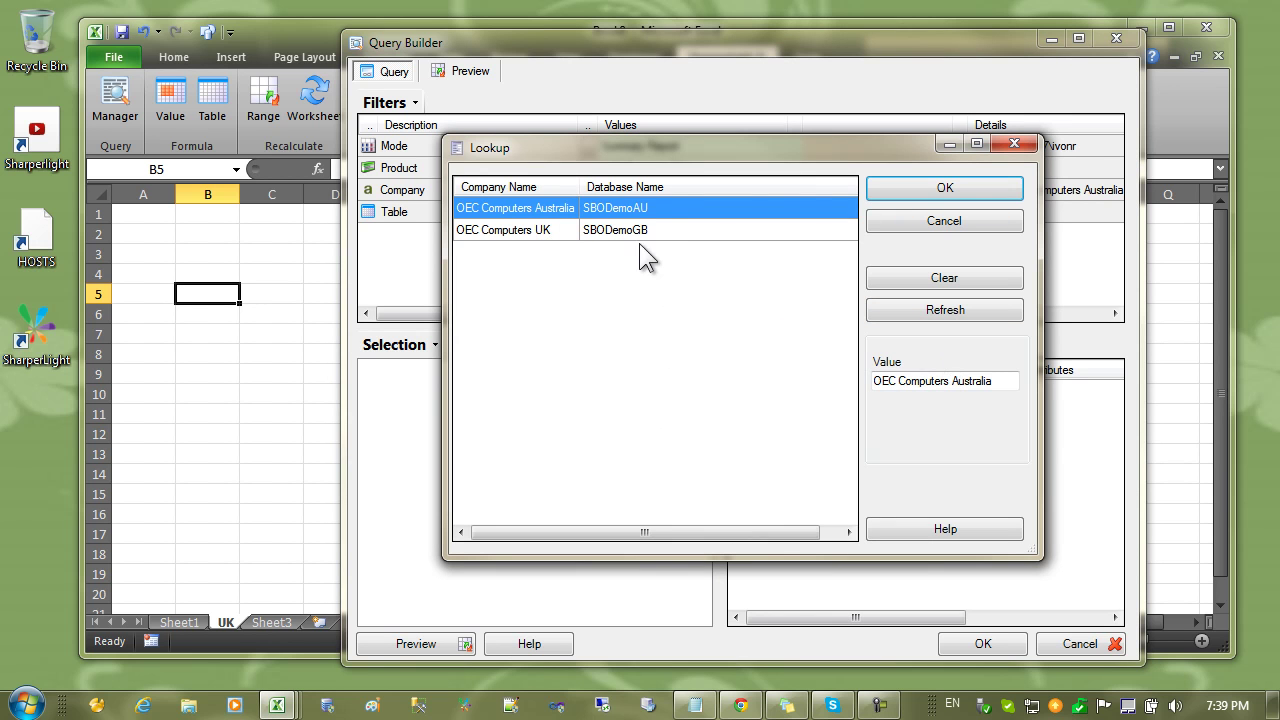
pyautogui.doubleClick(603, 229)
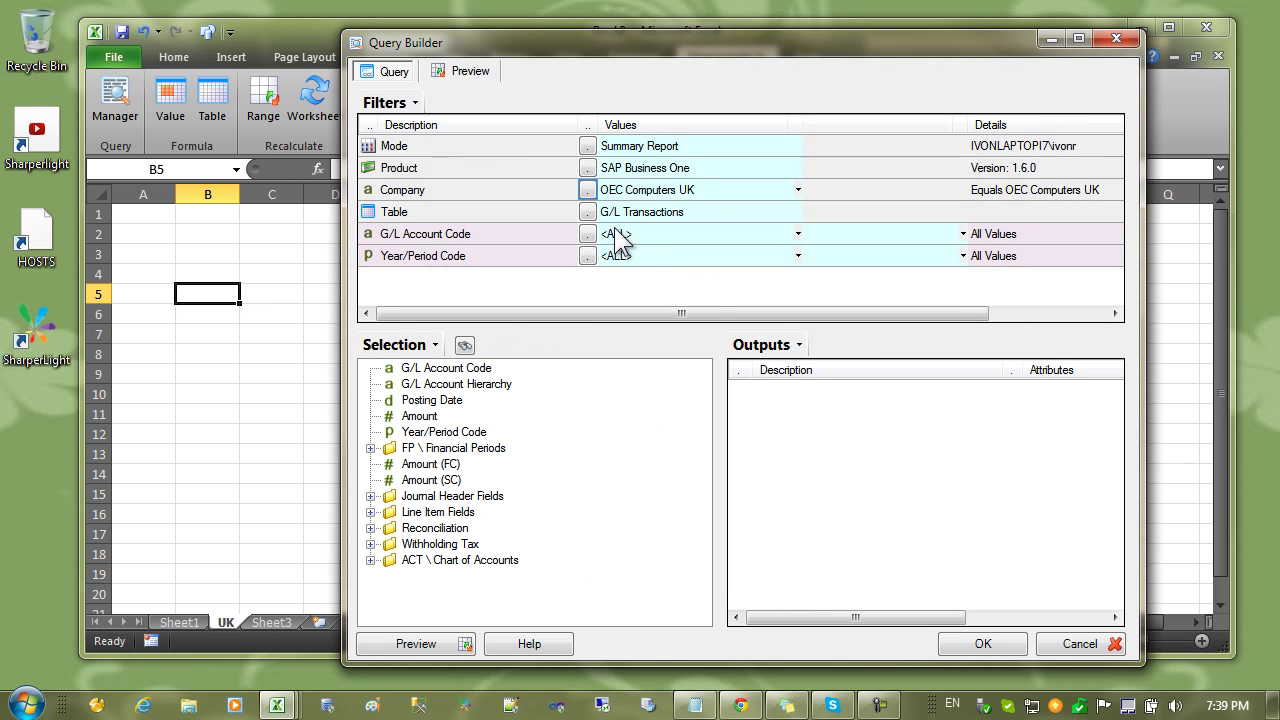
# Paste OEC Computers UK into B2 and link the Company filter to =B$2
pyautogui.click(587, 190)
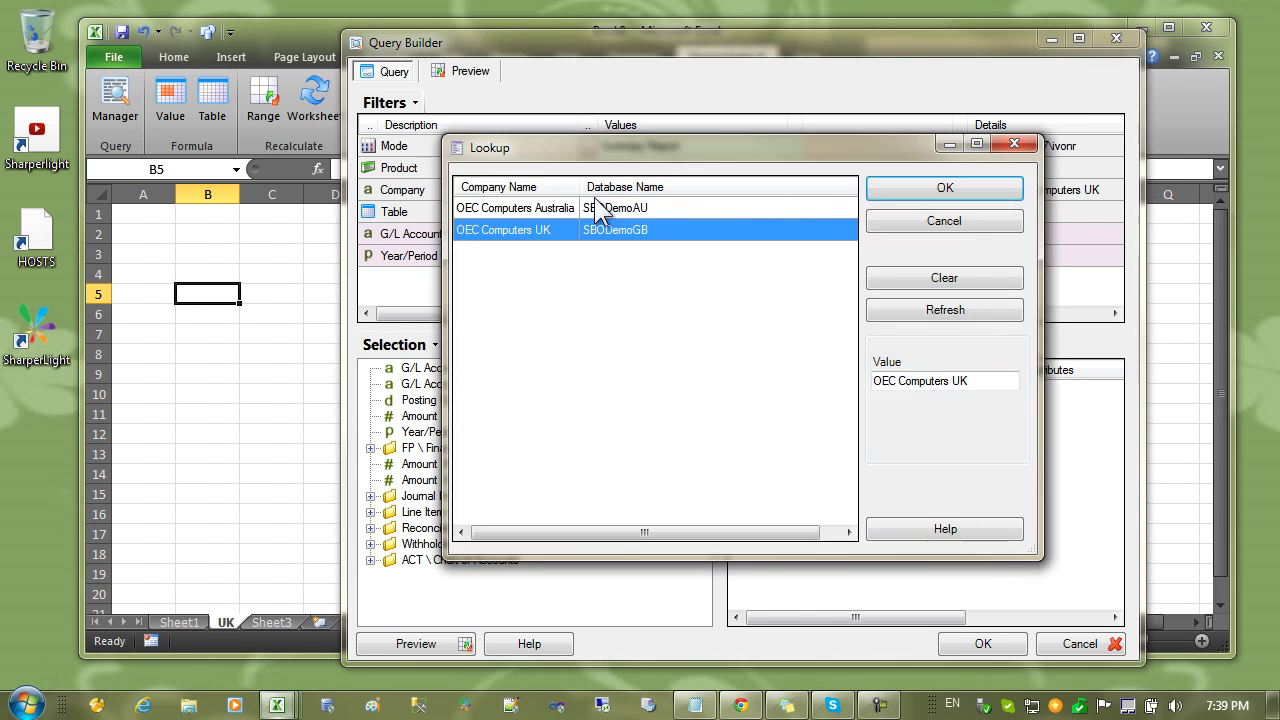
pyautogui.moveTo(980, 380); pyautogui.dragTo(820, 386)
pyautogui.hotkey('ctrl', 'c')
pyautogui.press('Return')
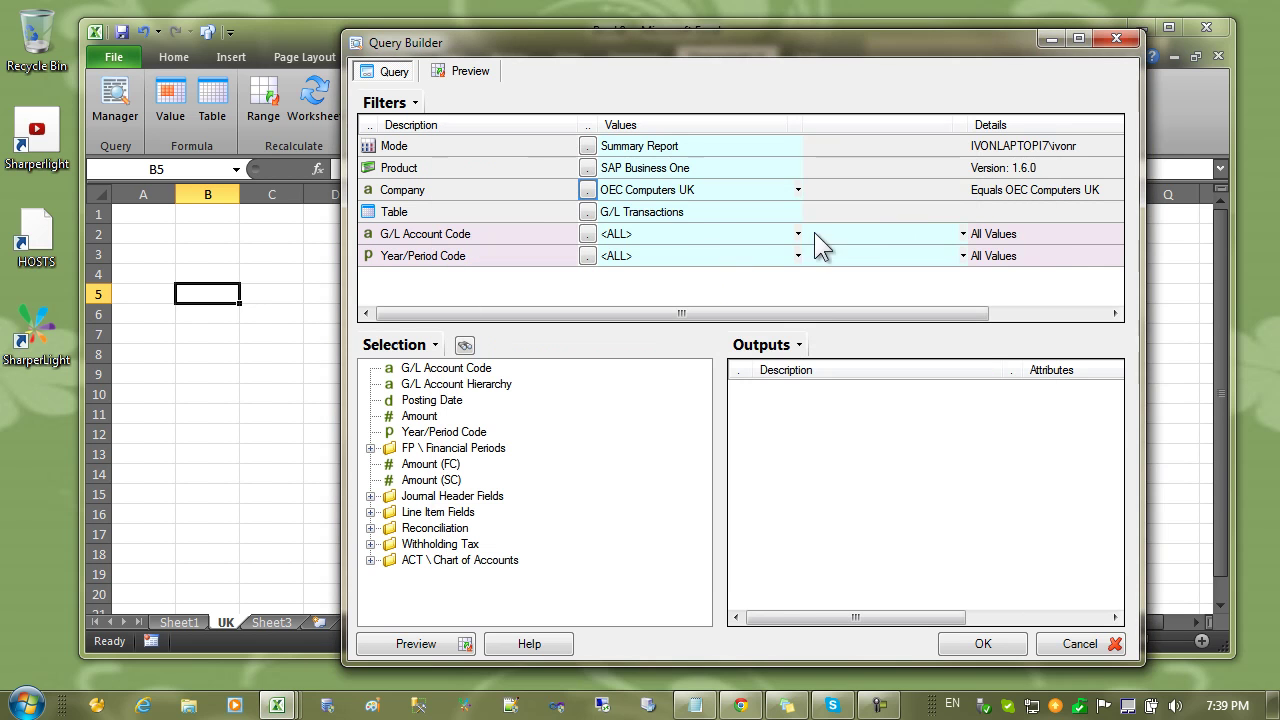
pyautogui.click(208, 236)
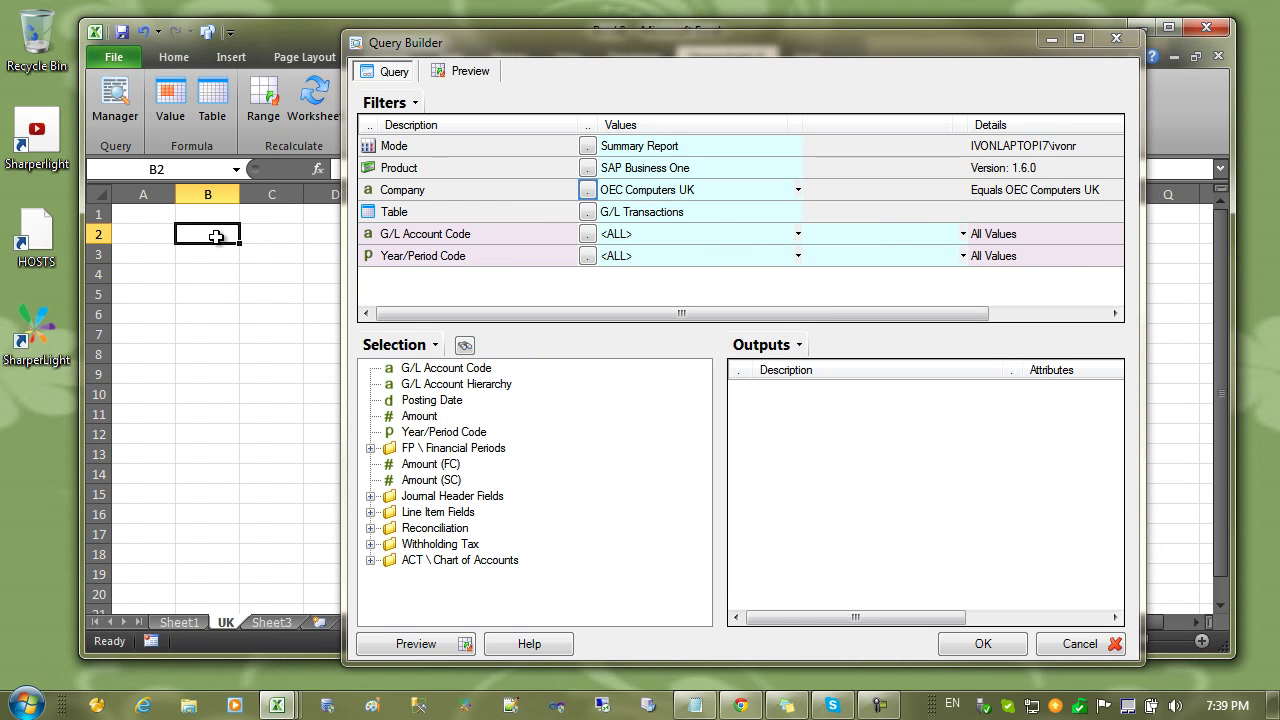
pyautogui.hotkey('ctrl', 'v')
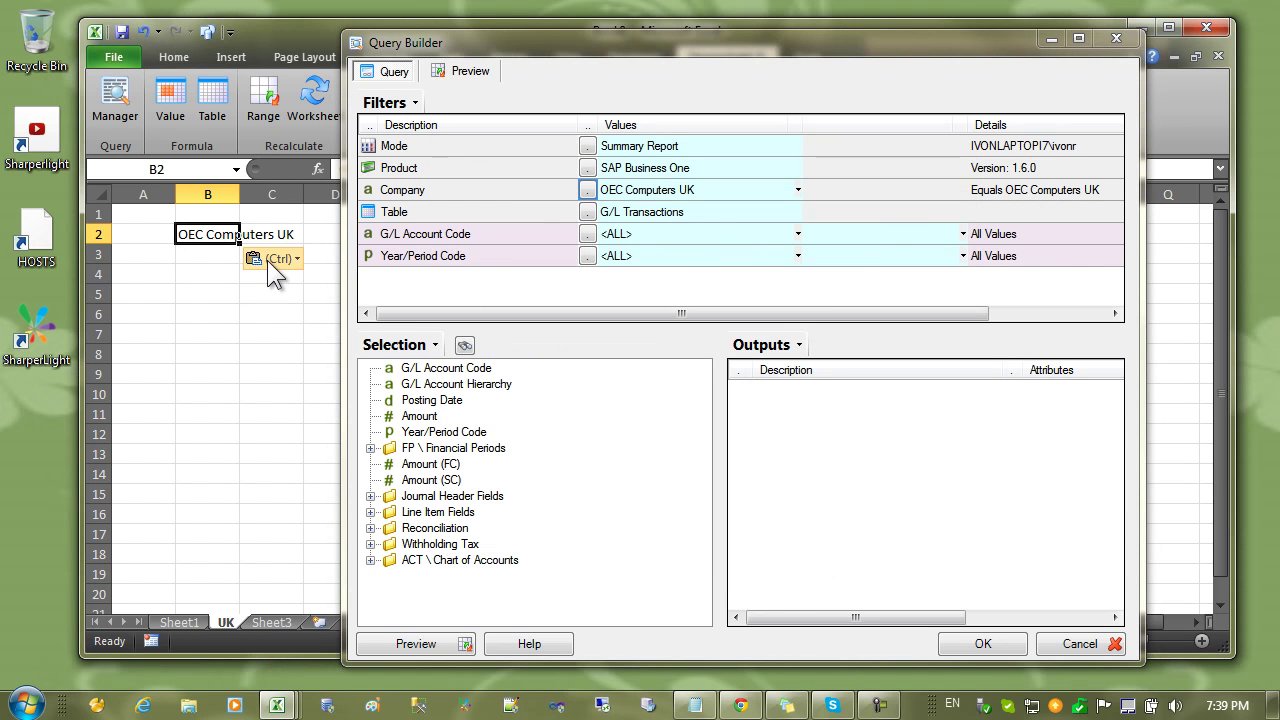
pyautogui.click(635, 190)
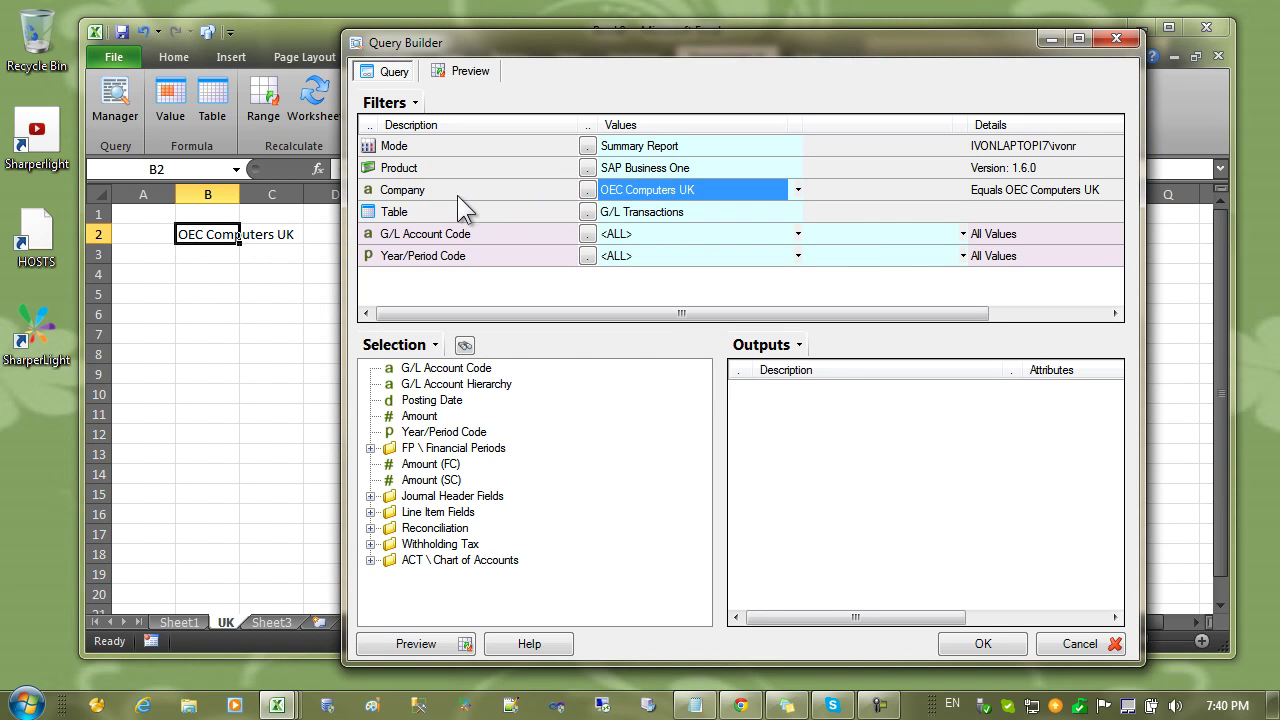
pyautogui.click(209, 233)
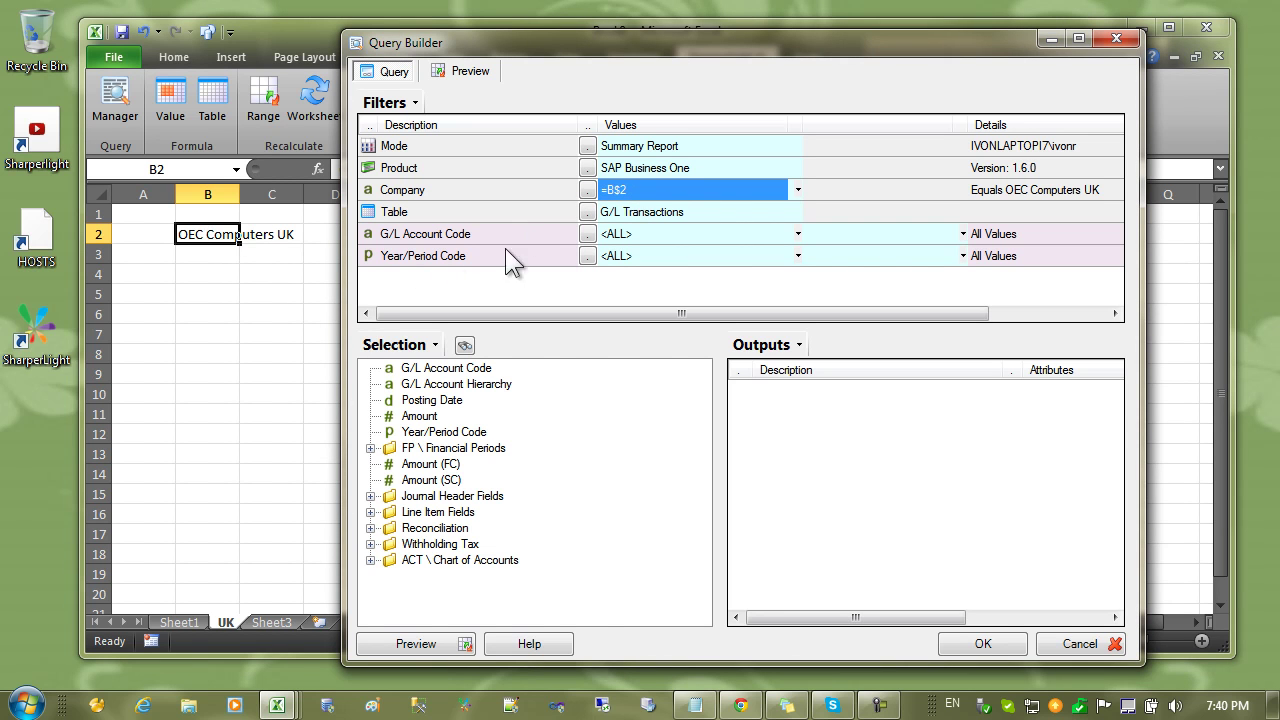
# Set the query table to G/L Transactions with G/L Account Code and Account Name outputs
pyautogui.click(590, 211)
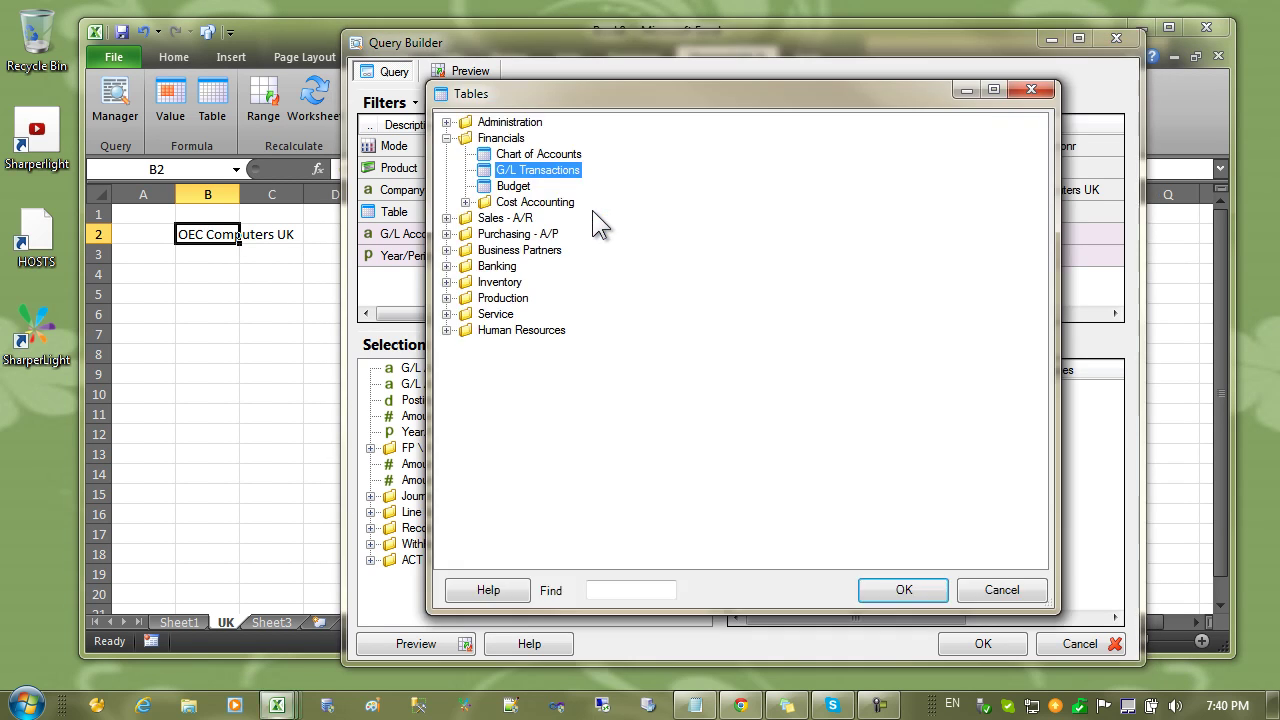
pyautogui.doubleClick(535, 170)
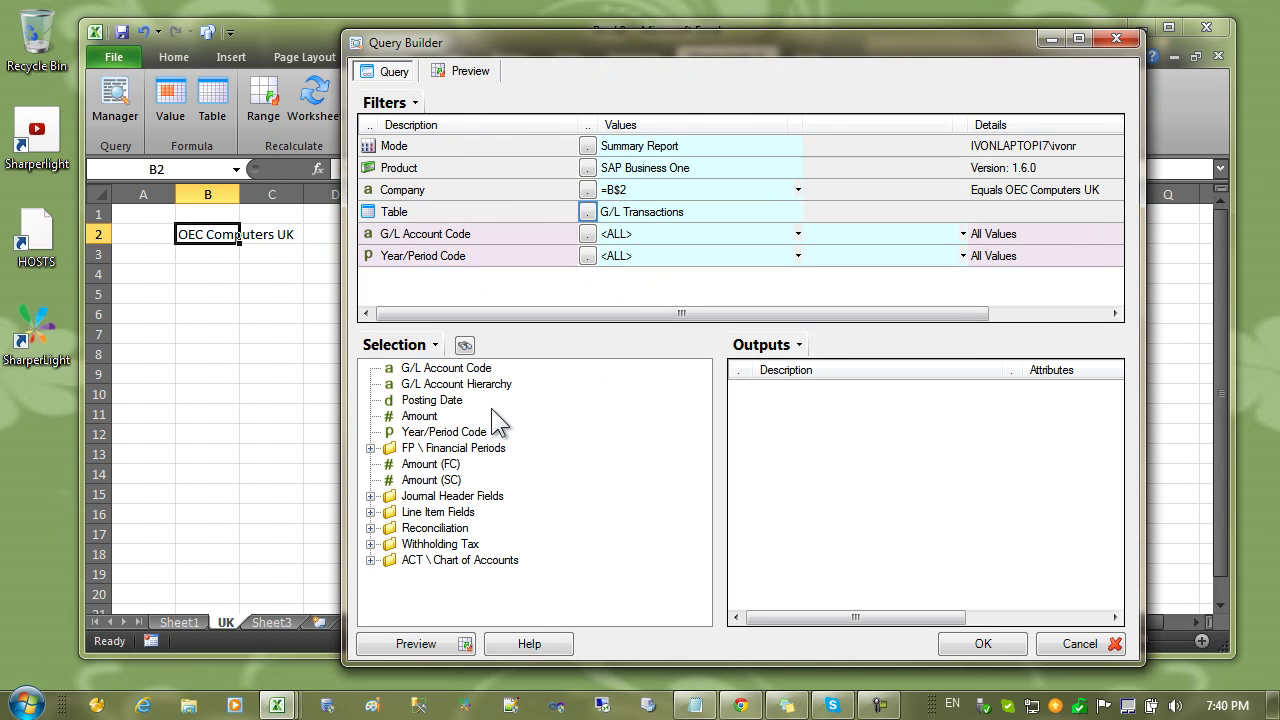
pyautogui.moveTo(468, 369); pyautogui.dragTo(796, 410)
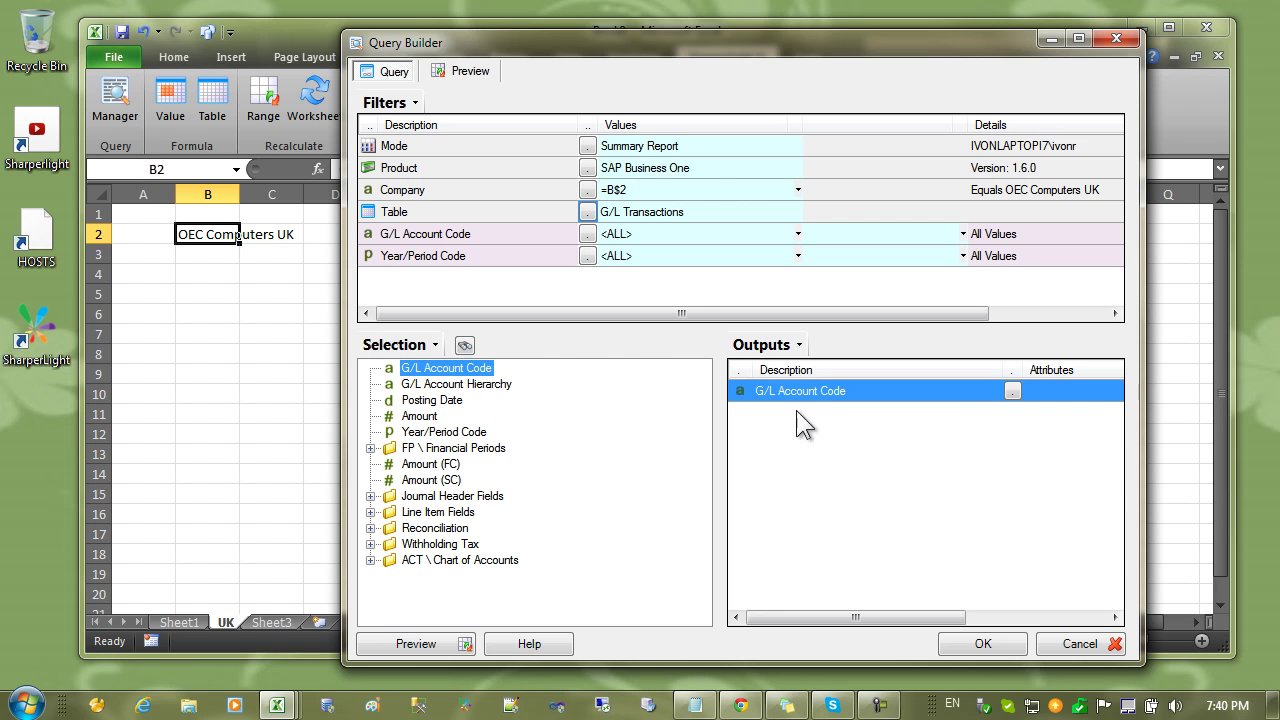
pyautogui.click(376, 561)
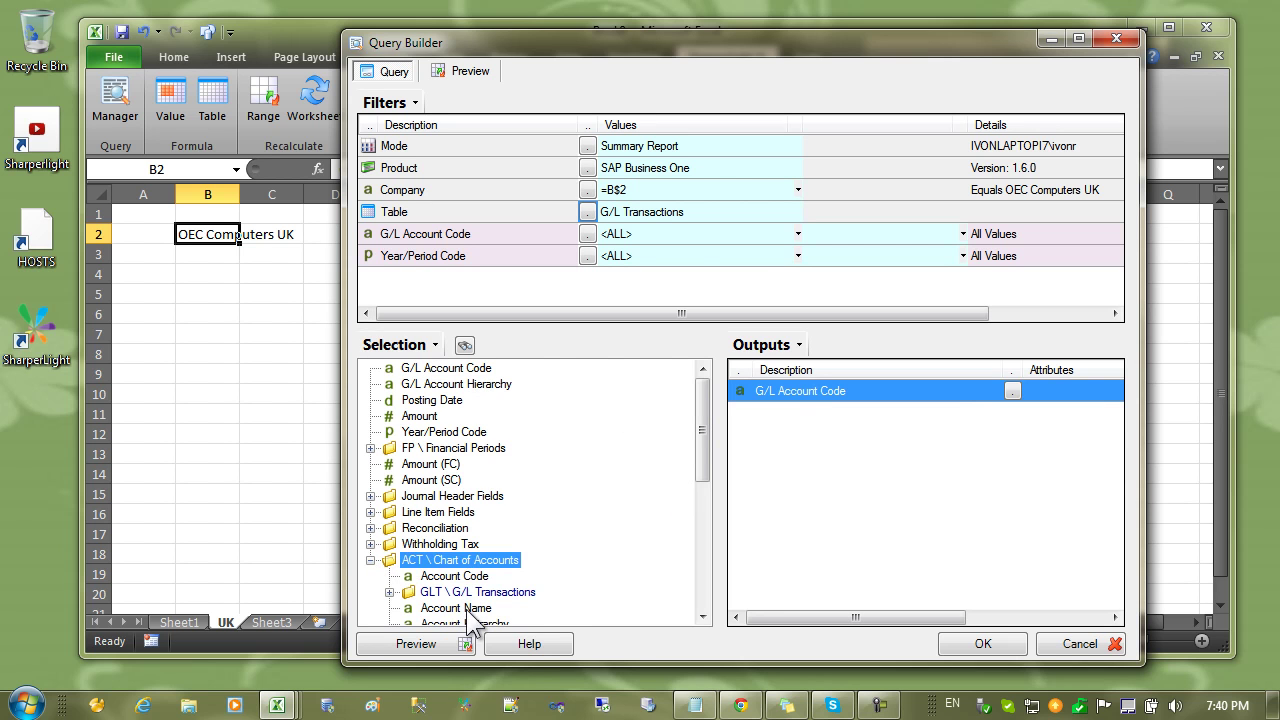
pyautogui.moveTo(468, 612); pyautogui.dragTo(808, 430)
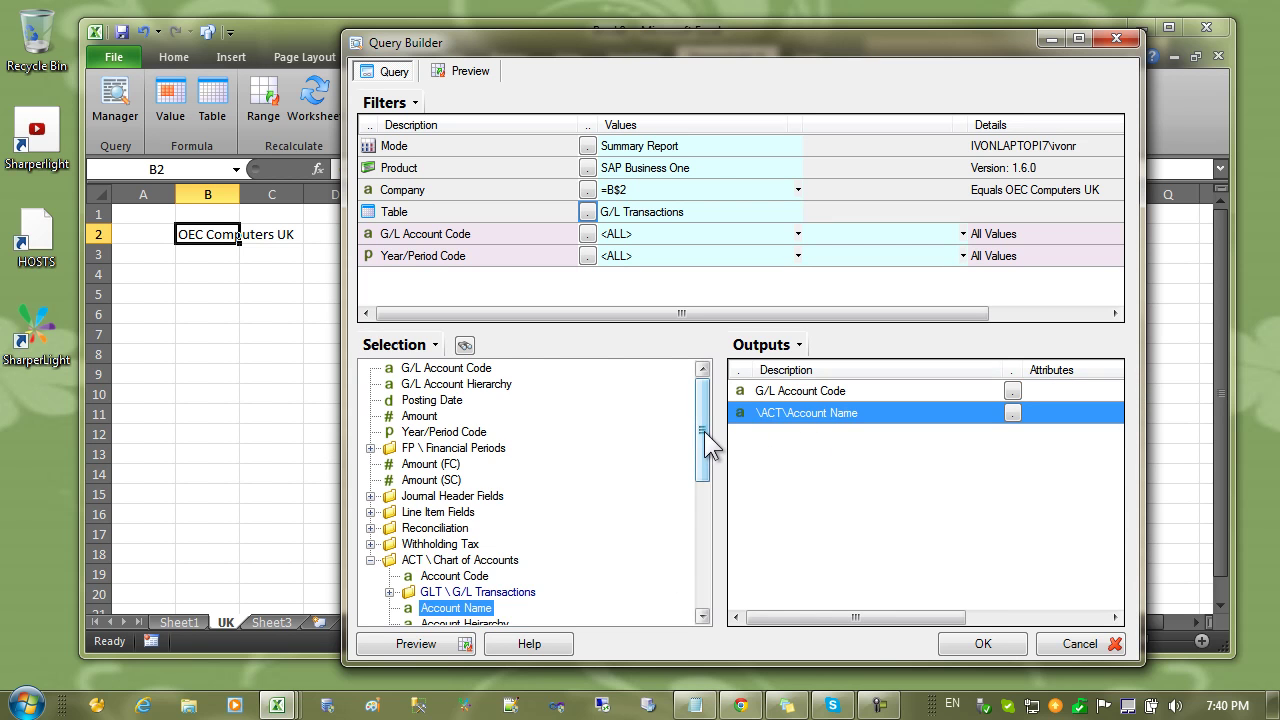
# Add Account Type as a query filter
pyautogui.moveTo(704, 431); pyautogui.dragTo(705, 508)
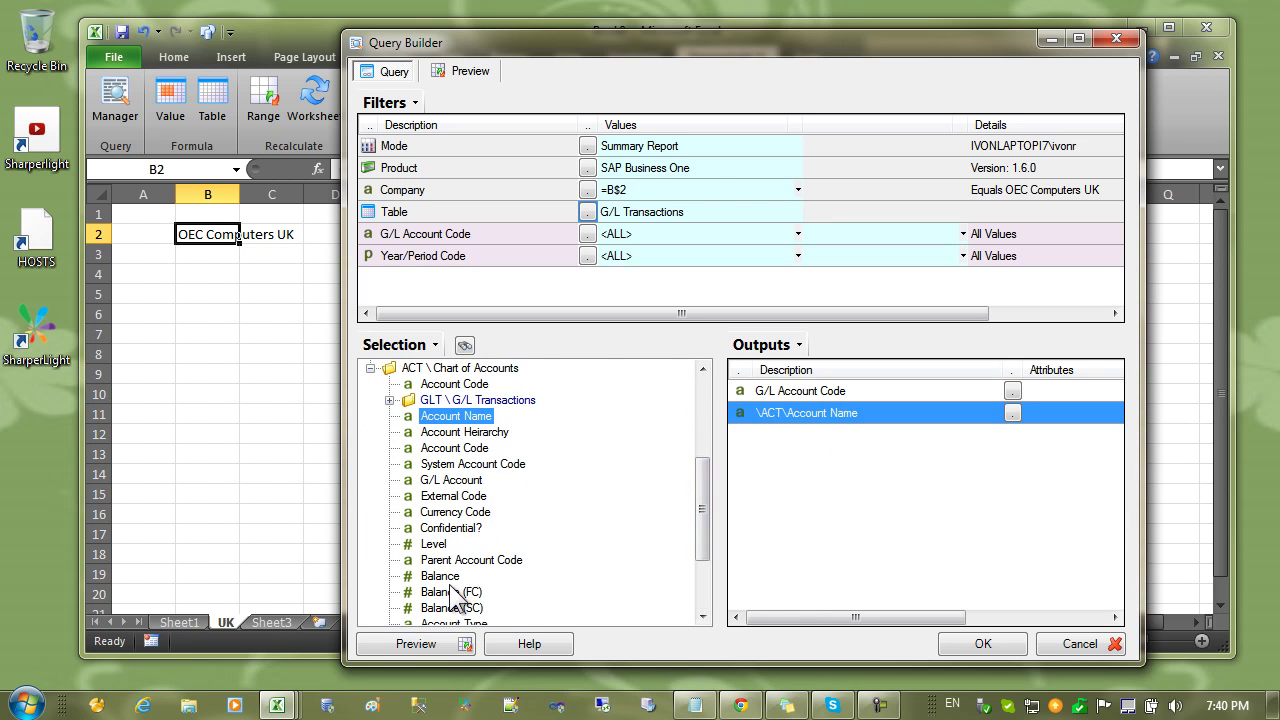
pyautogui.click(443, 562)
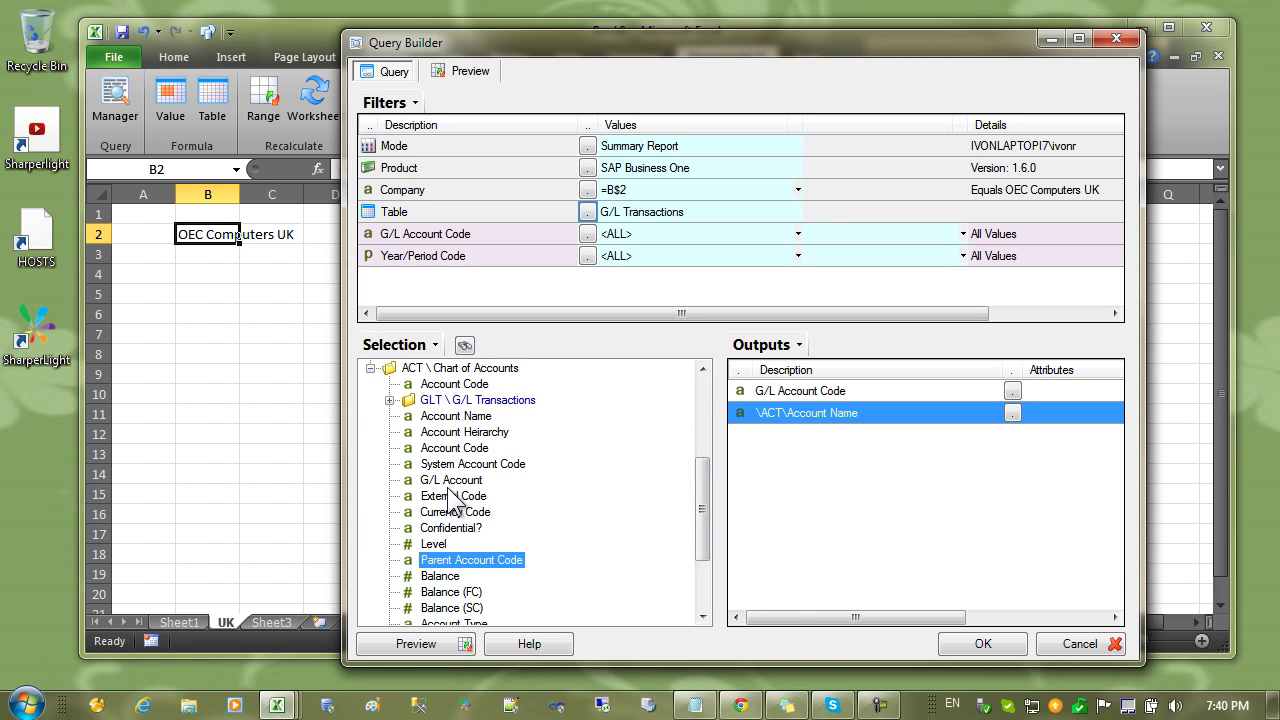
pyautogui.click(449, 484)
pyautogui.scroll(-3, 466, 535)
pyautogui.click(461, 516)
pyautogui.moveTo(461, 516); pyautogui.dragTo(502, 290)
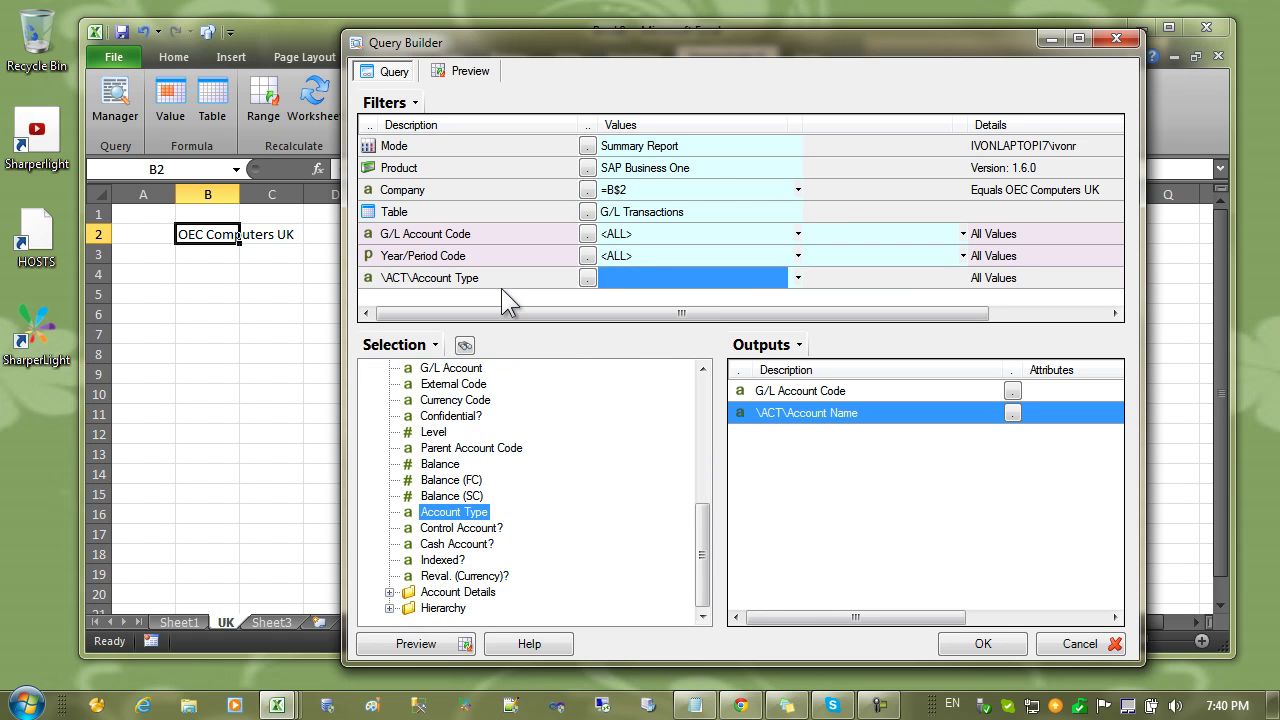
# Add Amount as a summed output column
pyautogui.click(641, 278)
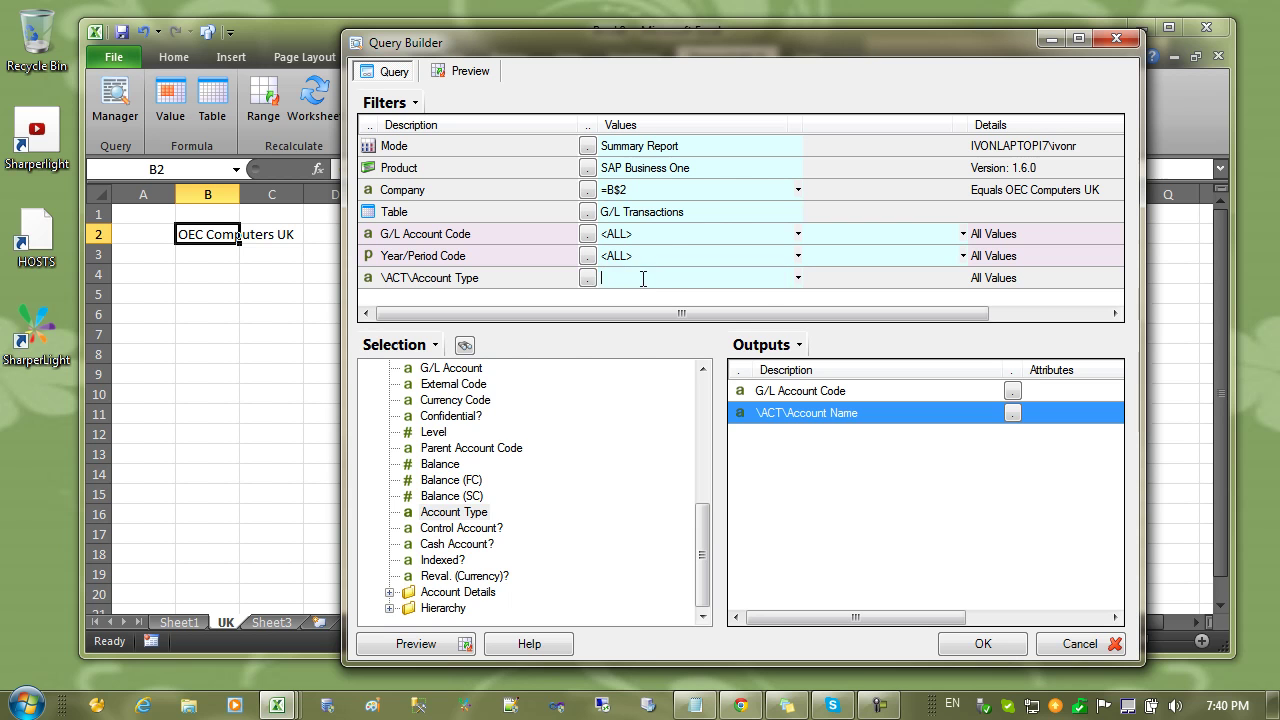
pyautogui.click(438, 434)
pyautogui.scroll(6, 438, 460)
pyautogui.moveTo(424, 401); pyautogui.dragTo(784, 430)
# Change the account name output's description from \ACT\Account Name to Account Name
pyautogui.rightClick(783, 413)
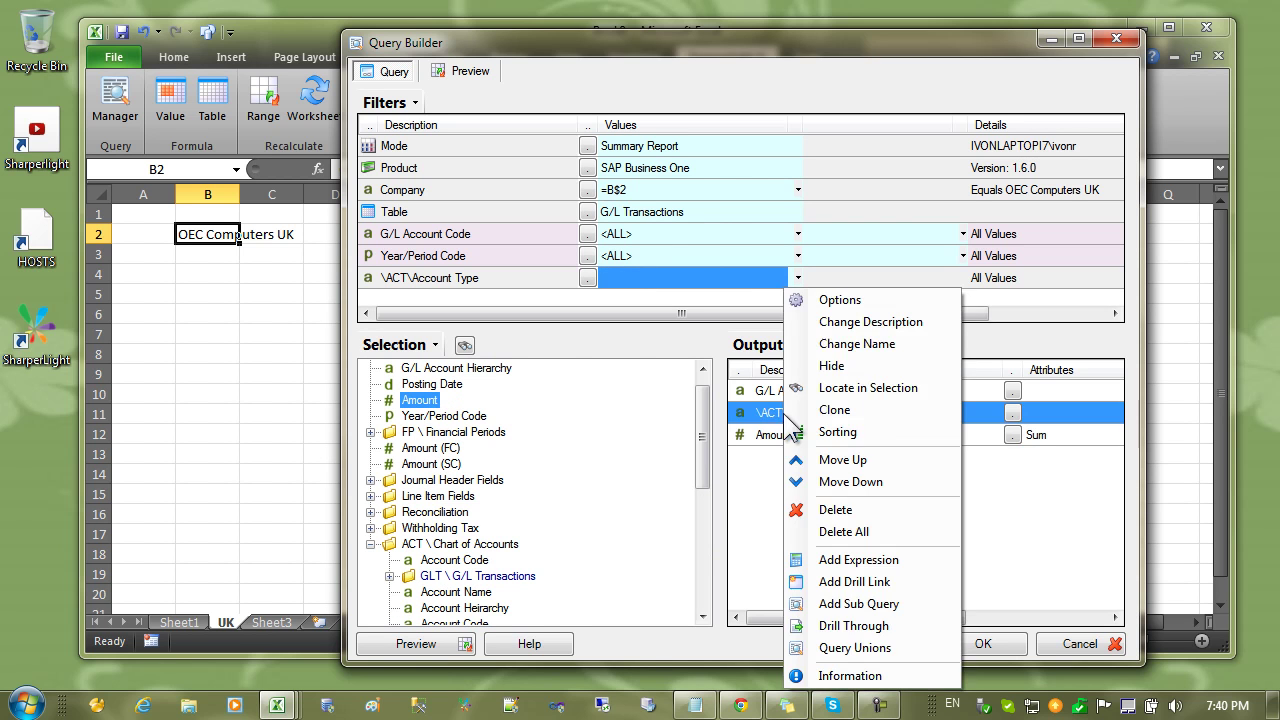
pyautogui.click(855, 320)
pyautogui.moveTo(552, 342); pyautogui.dragTo(518, 342)
pyautogui.press('BackSpace')
pyautogui.click(817, 425)
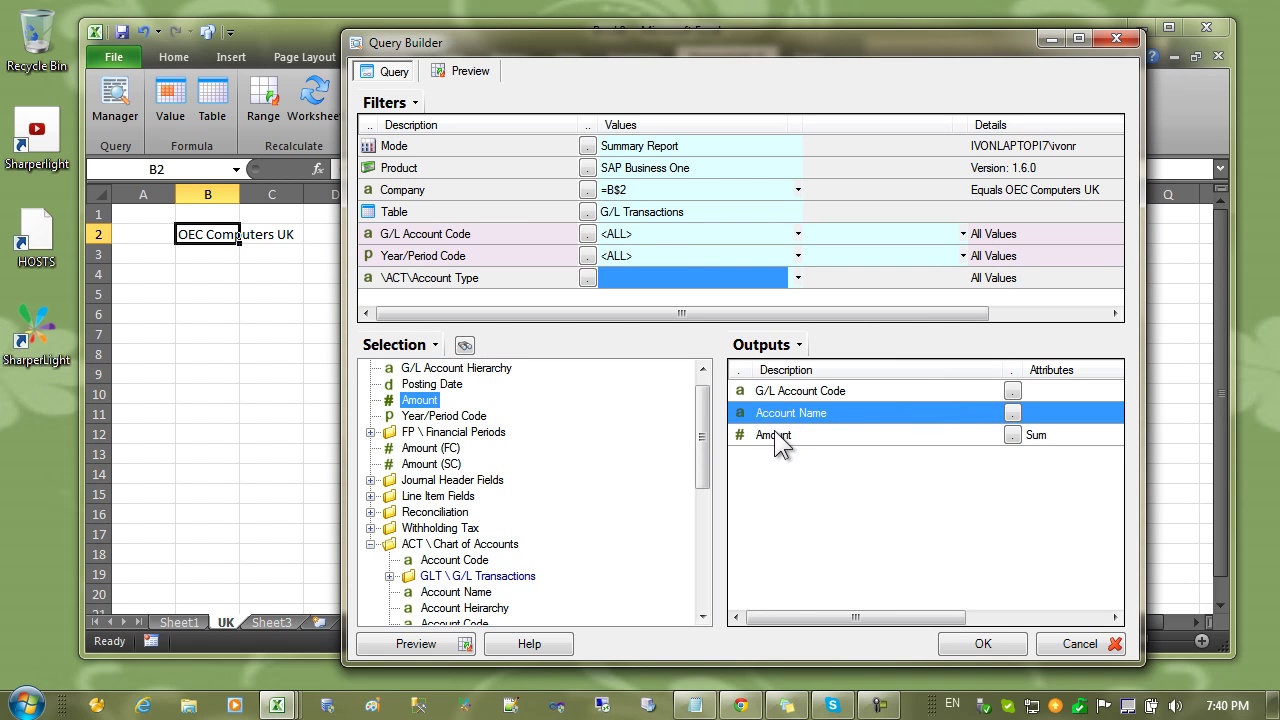
pyautogui.click(648, 233)
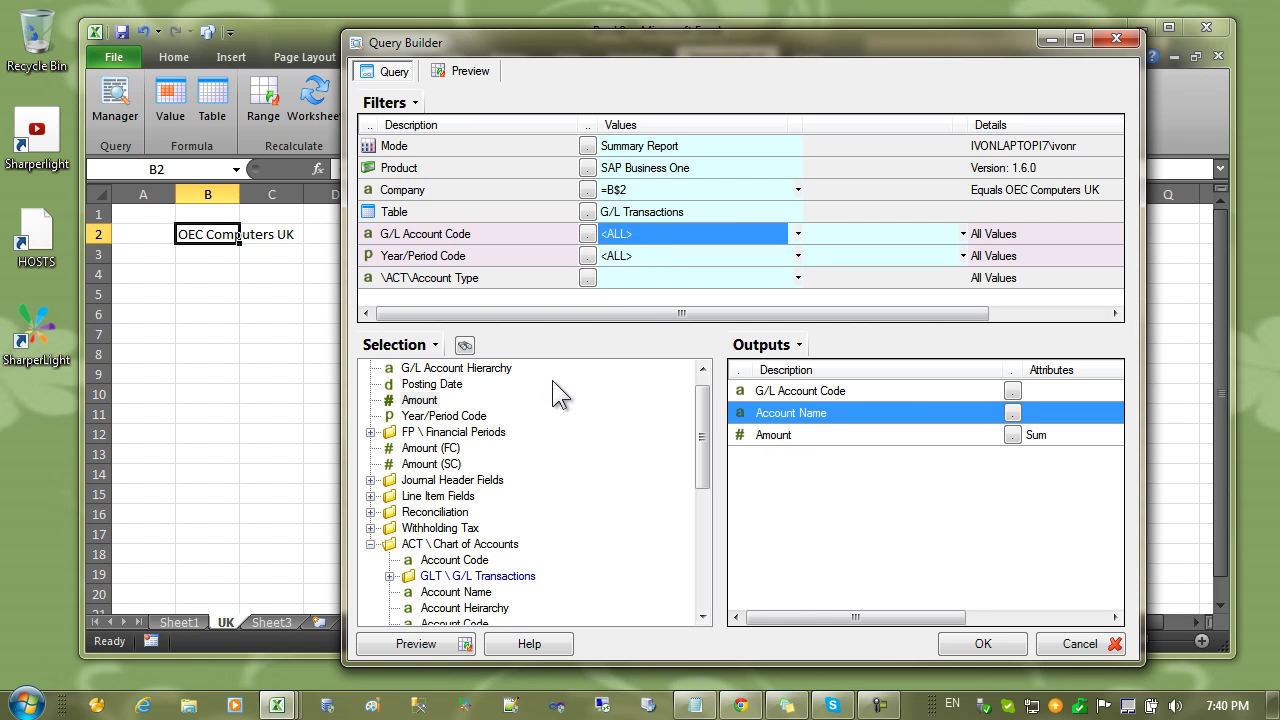
# Link Year/Period Code to =PeriodFrom through =PeriodTo and Account Type to Sheet1!$D$7
pyautogui.click(186, 618)
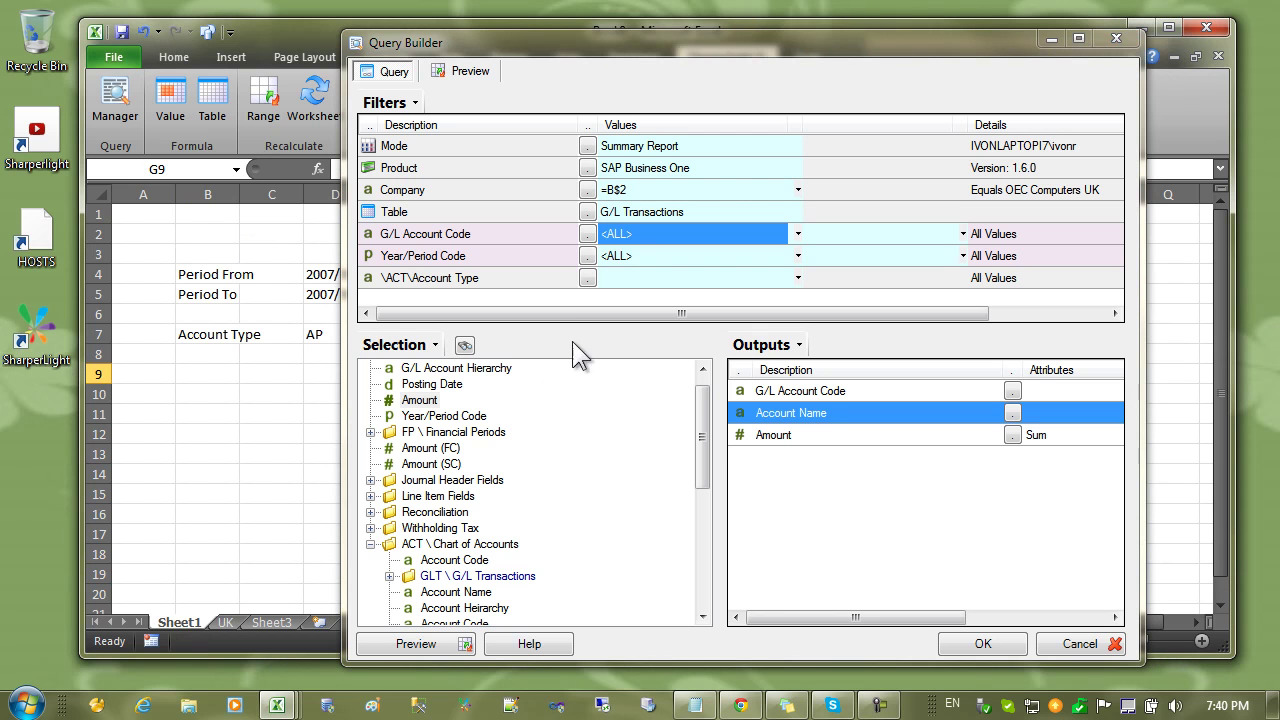
pyautogui.click(626, 255)
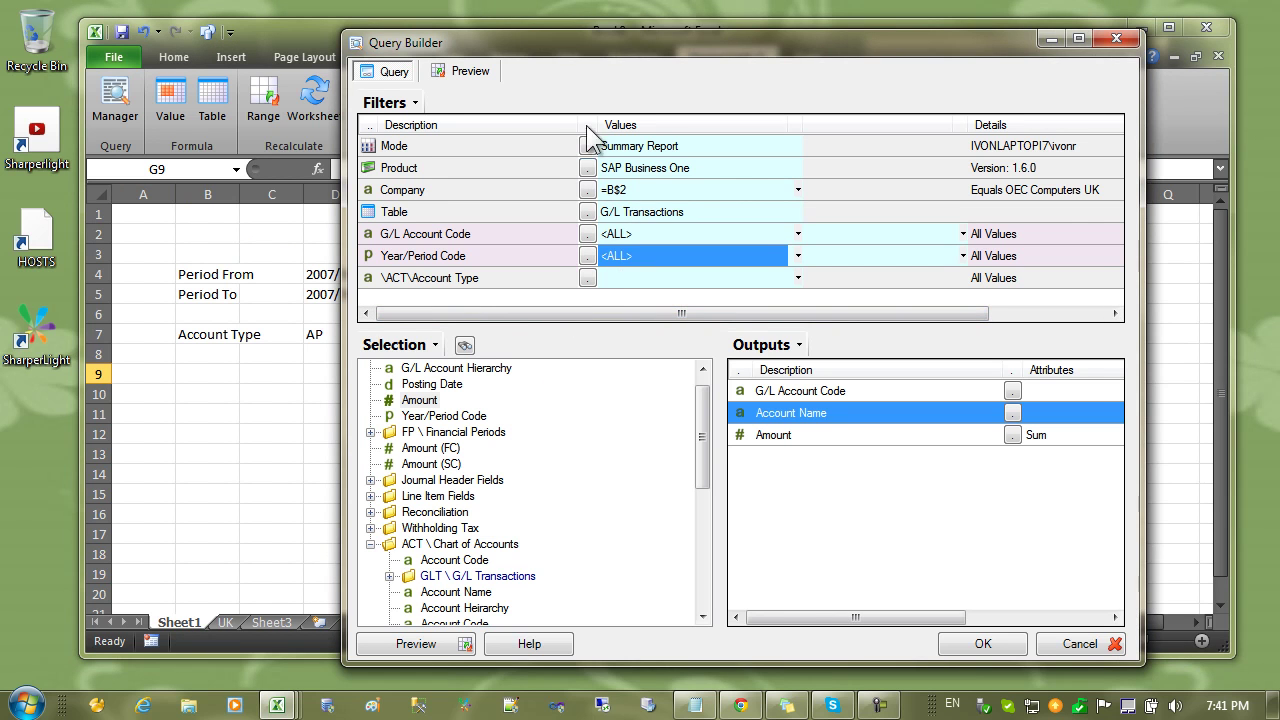
pyautogui.moveTo(590, 42); pyautogui.dragTo(730, 16)
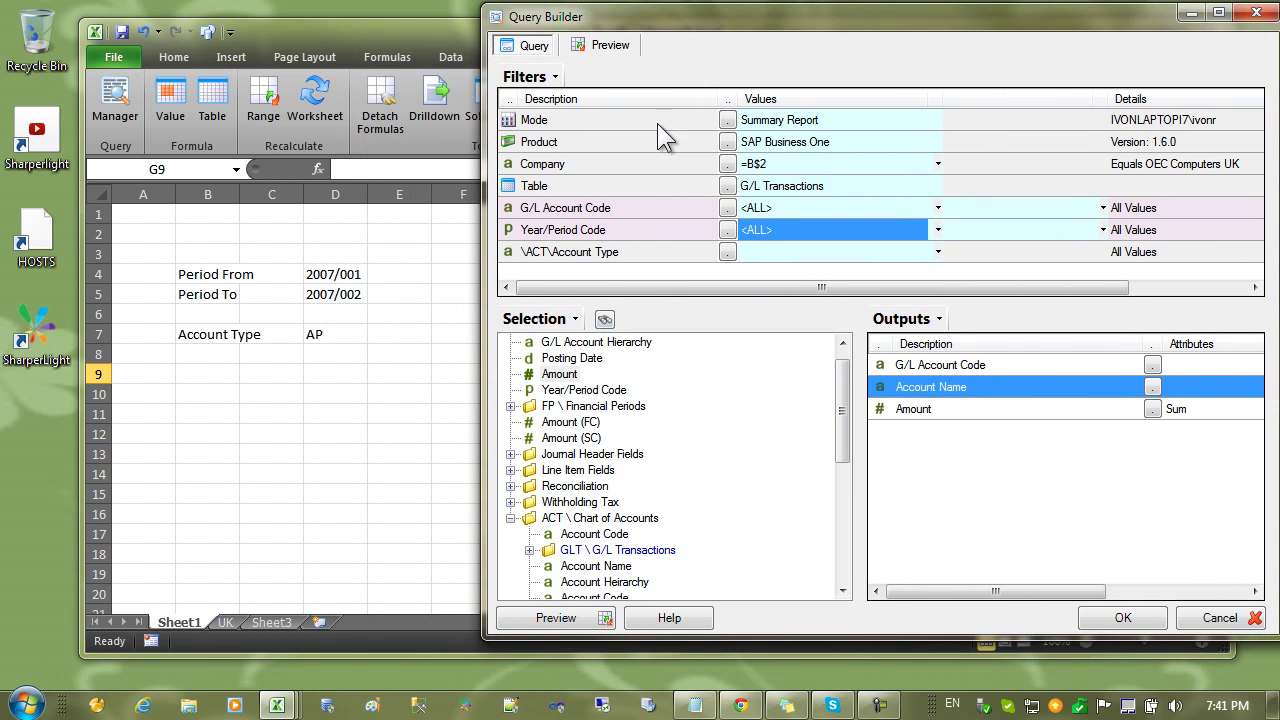
pyautogui.click(336, 274)
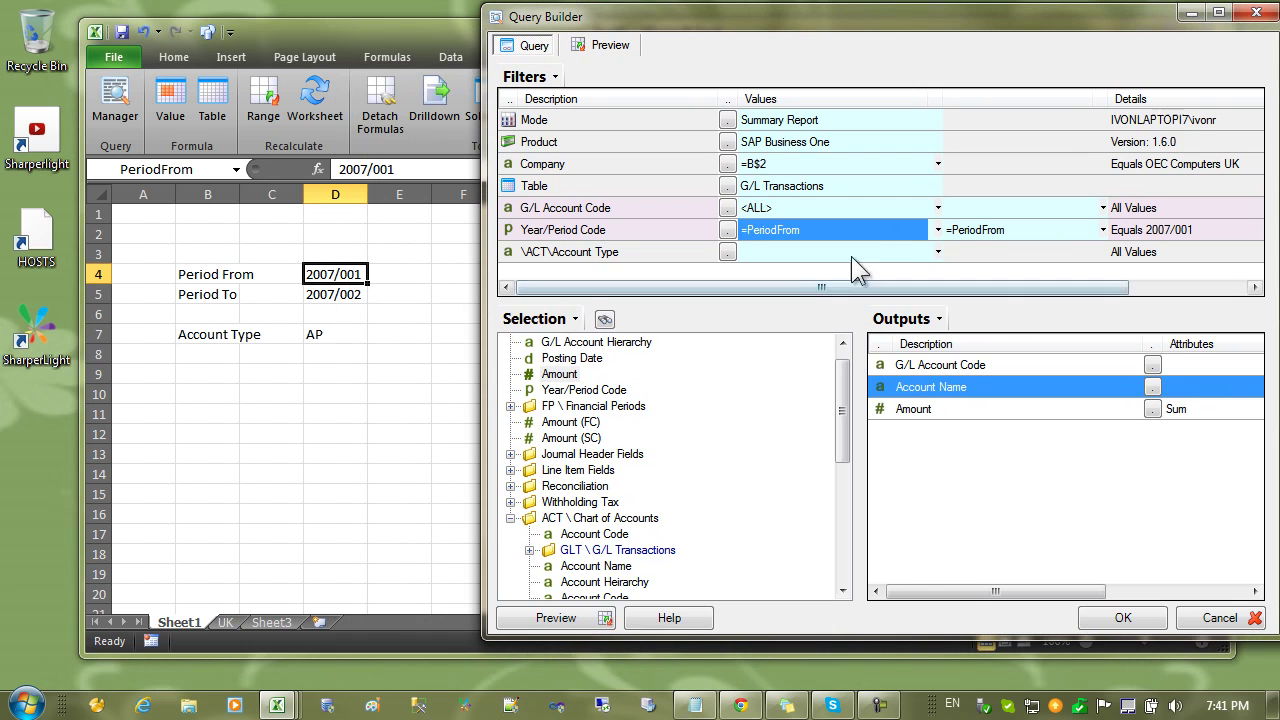
pyautogui.click(975, 229)
pyautogui.click(324, 296)
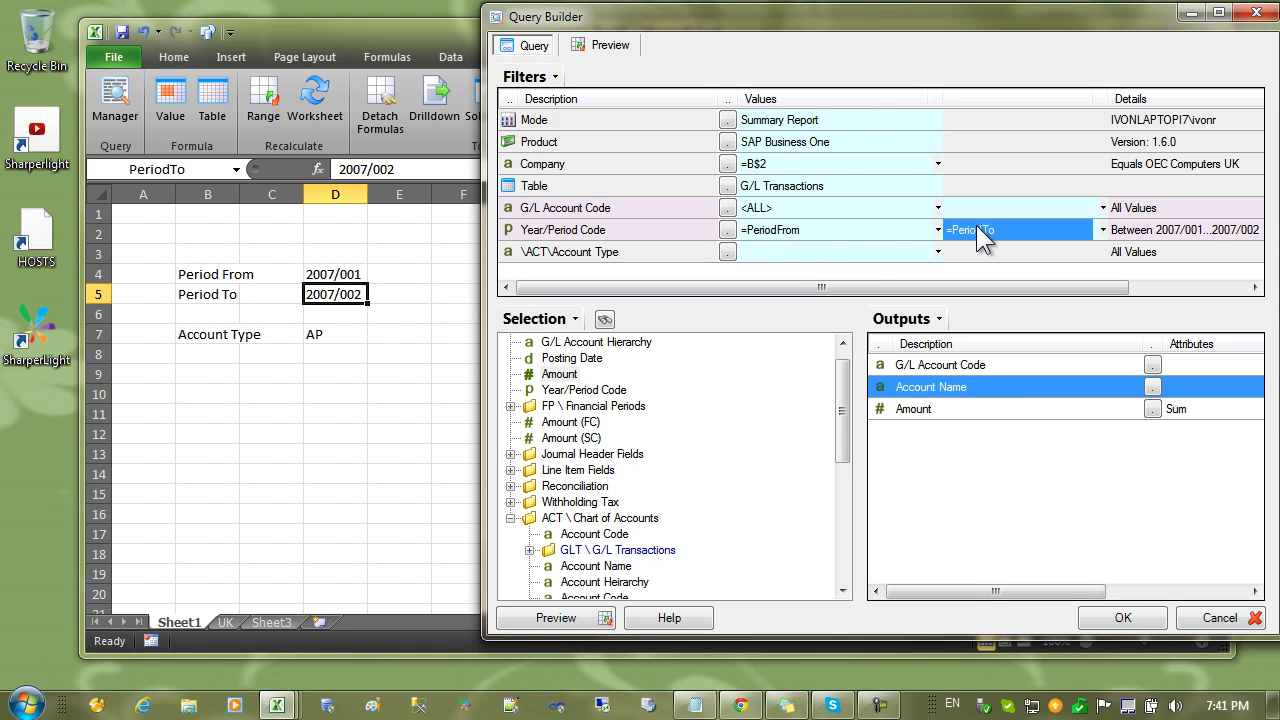
pyautogui.click(758, 252)
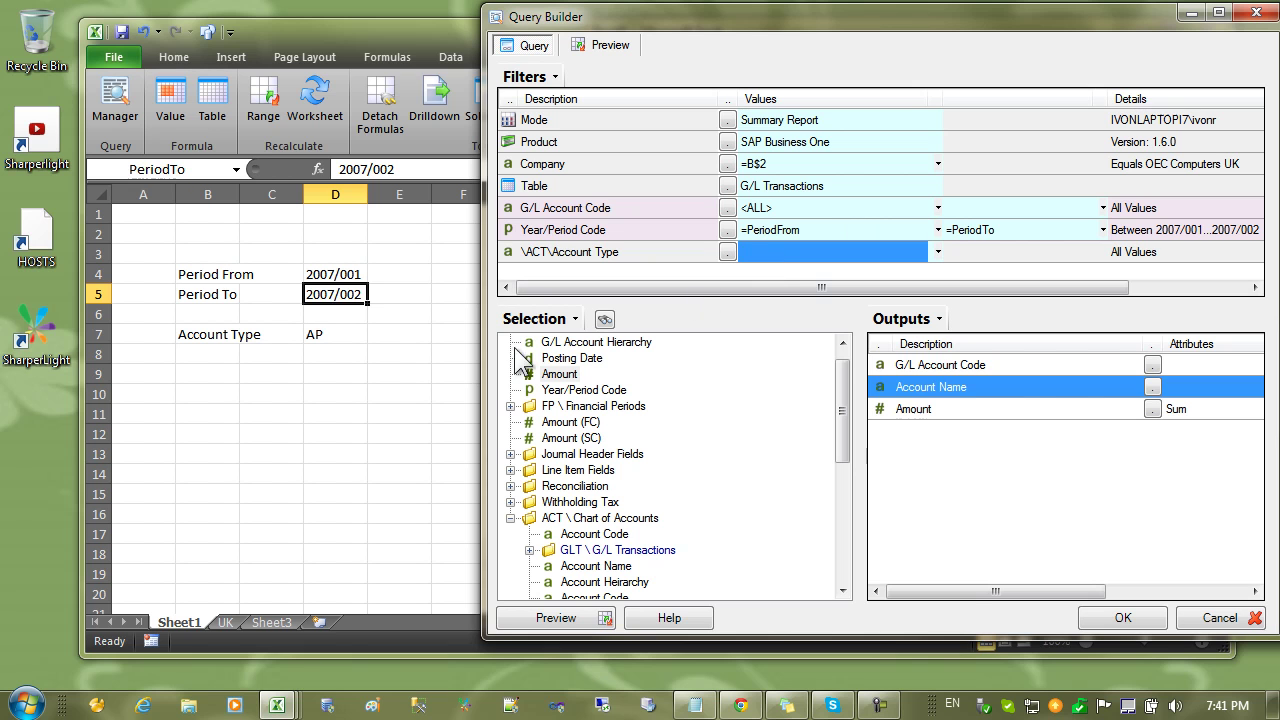
pyautogui.click(322, 334)
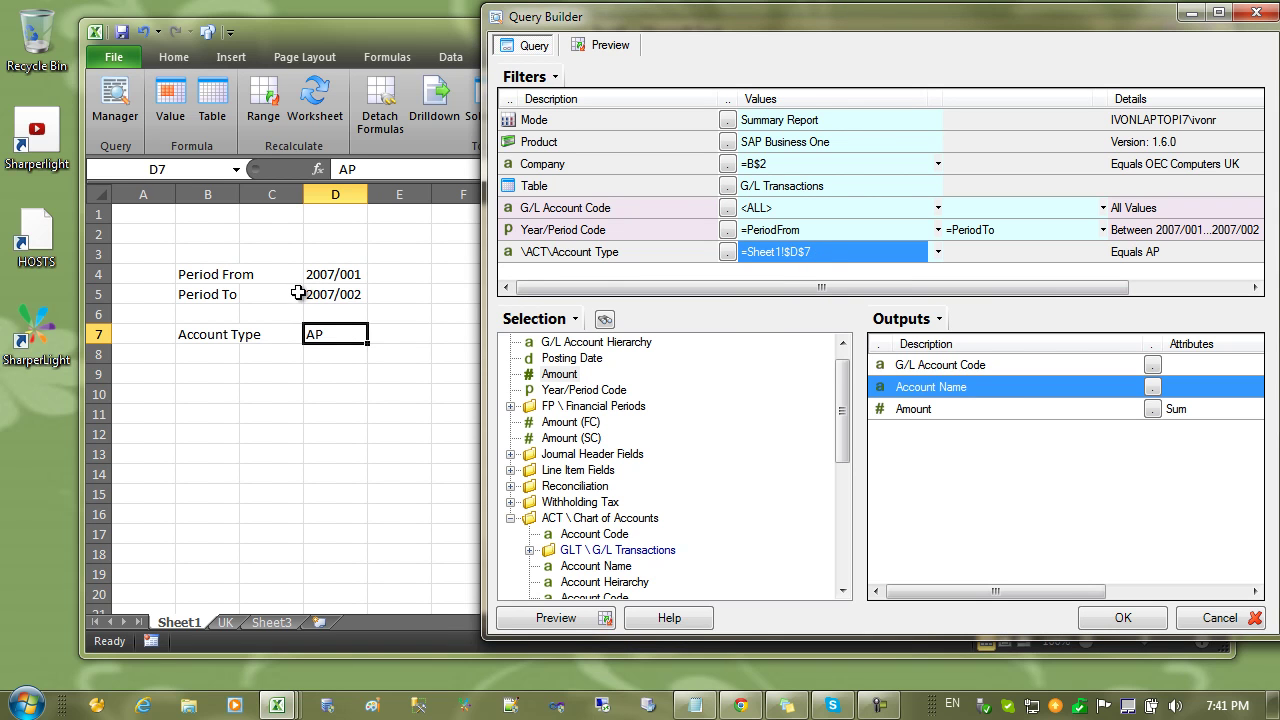
# Name D7 AccountType, relink the Account Type filter to =AccountType, and show the UK sheet
pyautogui.click(184, 170)
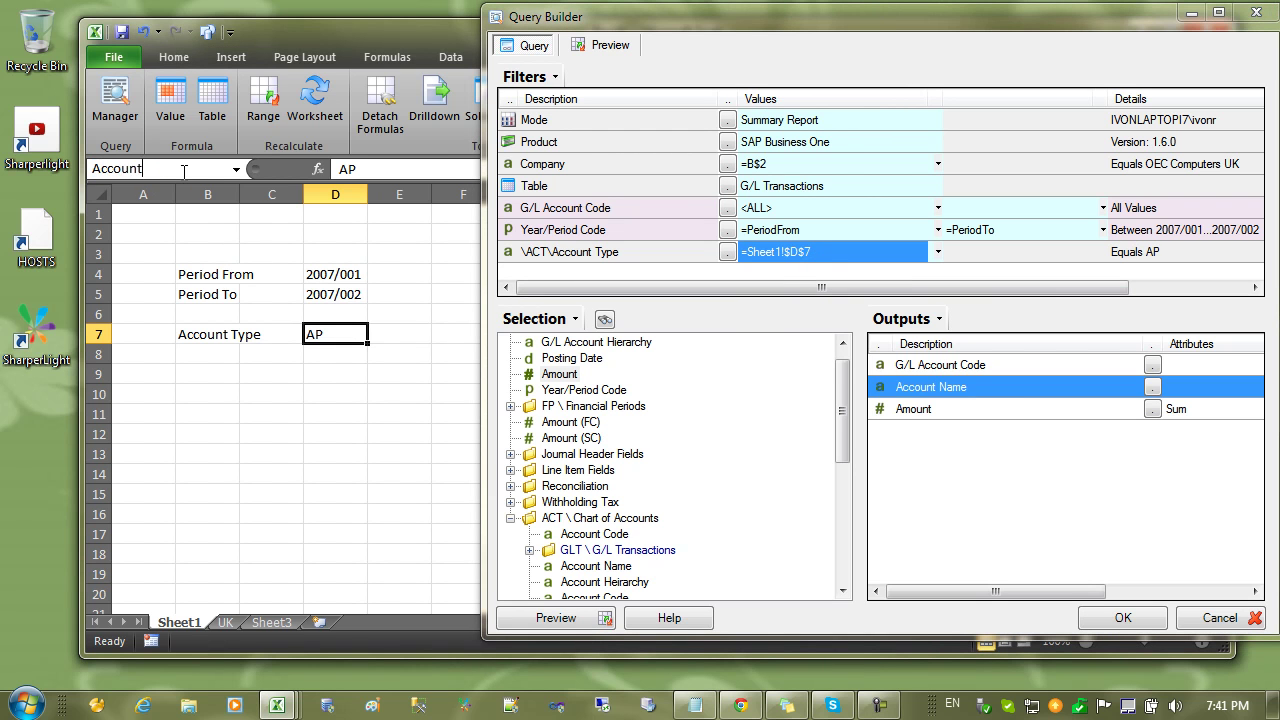
pyautogui.press('Return')
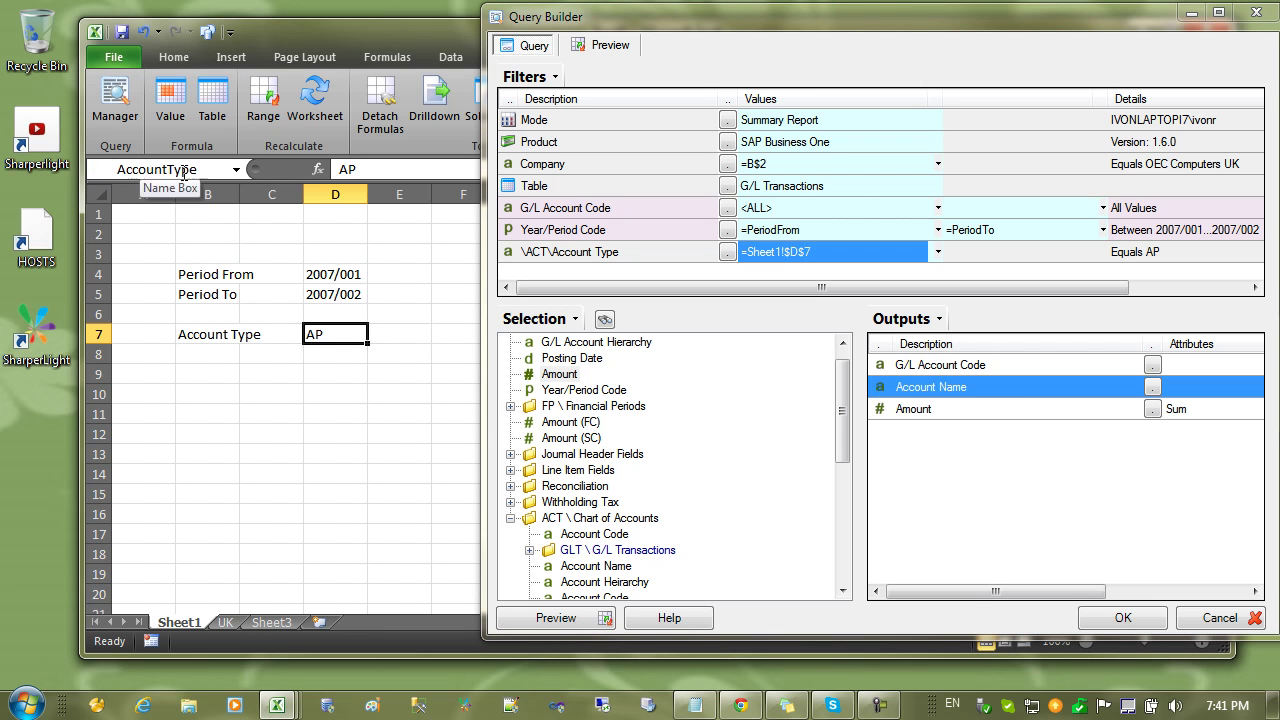
pyautogui.click(781, 230)
pyautogui.click(776, 251)
pyautogui.click(335, 333)
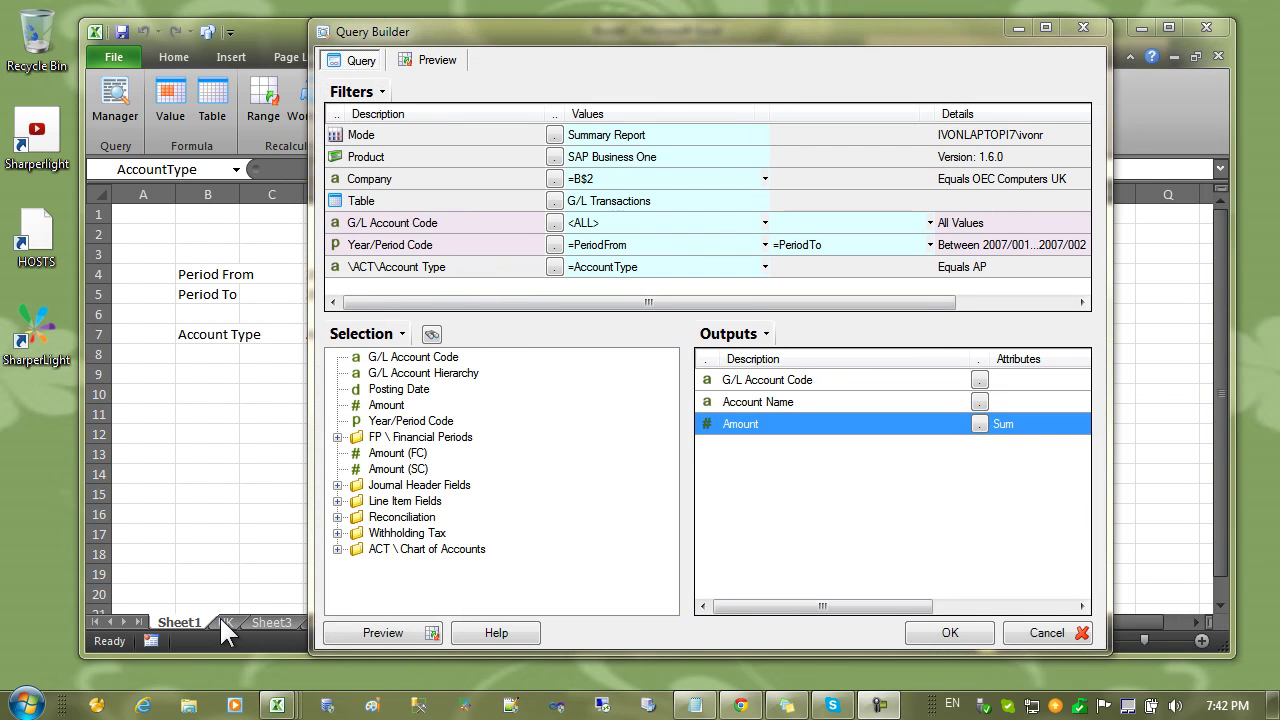
pyautogui.click(226, 621)
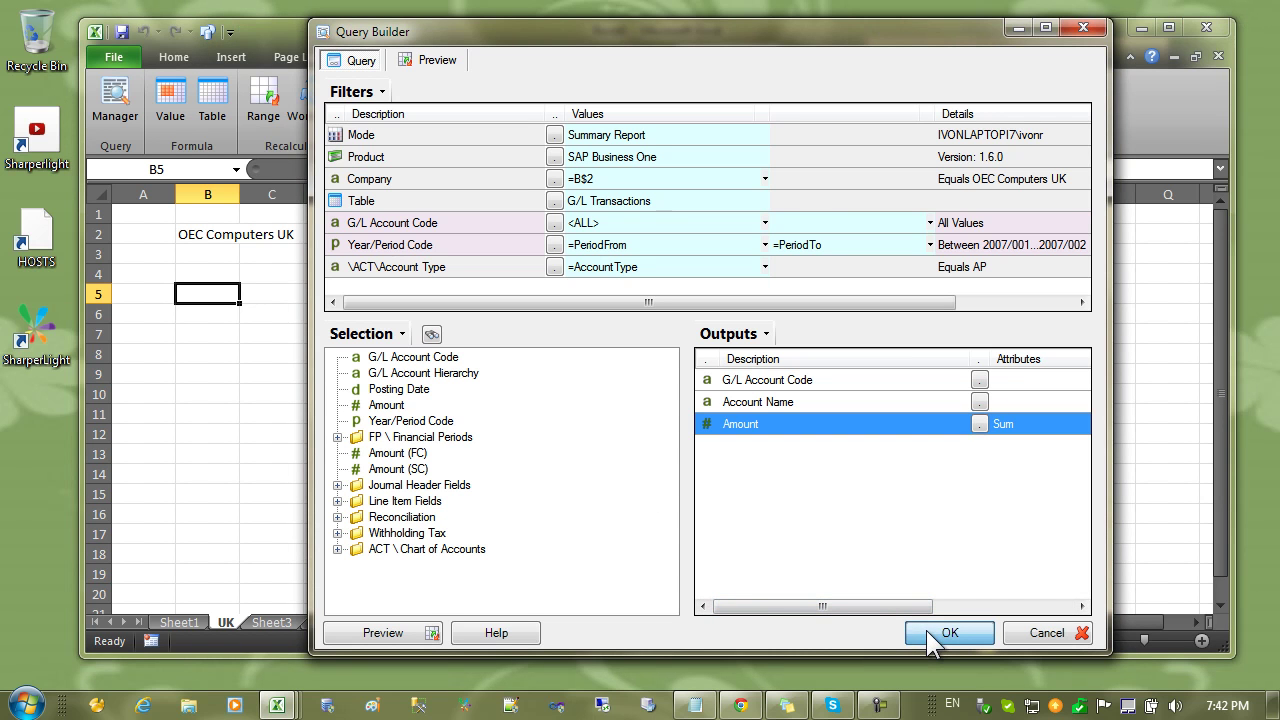
# Insert the query table at B5 and widen columns B, C and D to fit
pyautogui.click(926, 630)
pyautogui.click(568, 356)
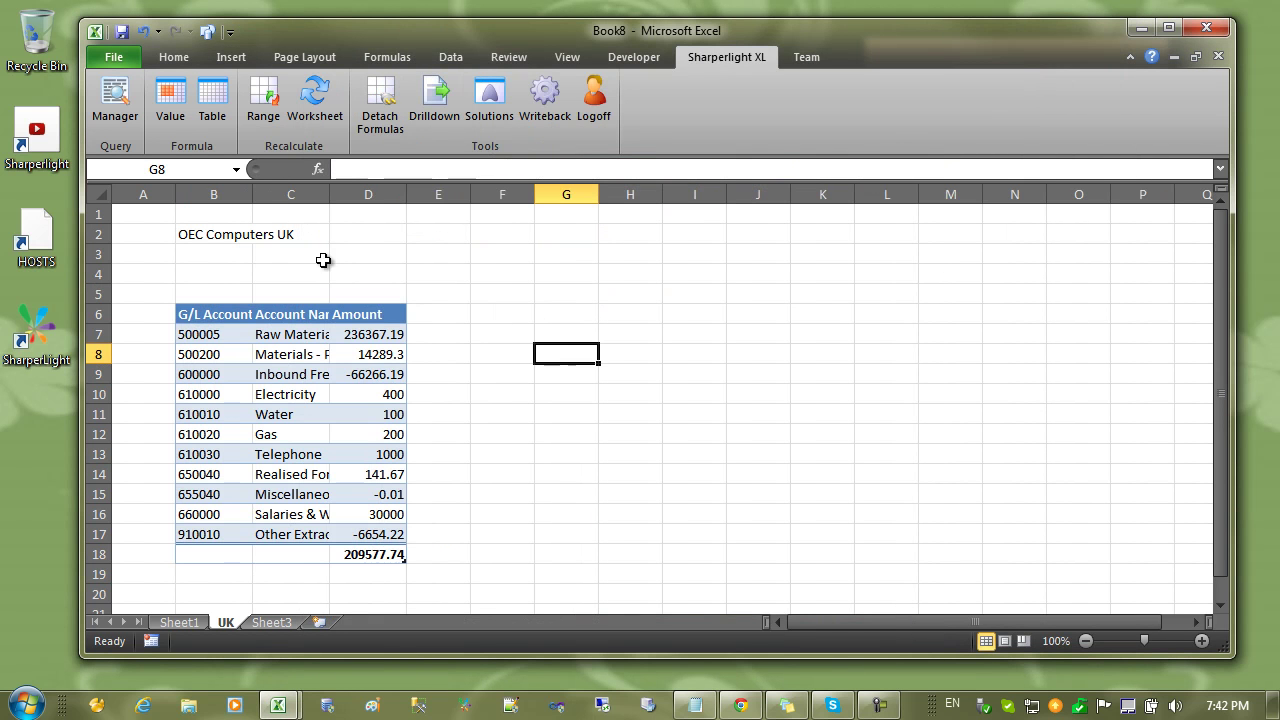
pyautogui.doubleClick(252, 196)
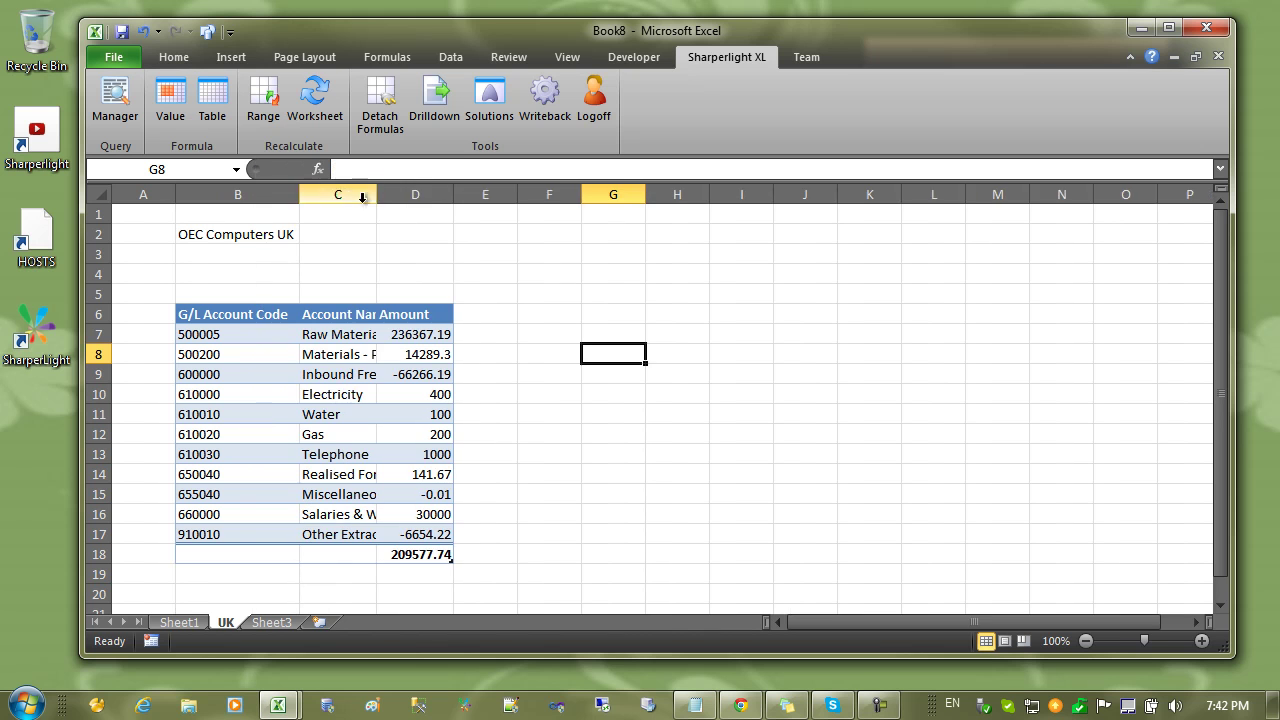
pyautogui.moveTo(378, 197); pyautogui.dragTo(439, 197)
pyautogui.moveTo(516, 194); pyautogui.dragTo(577, 194)
pyautogui.click(235, 247)
# Confirm OEC Computers UK in the B2 company lookup and check the B5 table formula
pyautogui.click(234, 234)
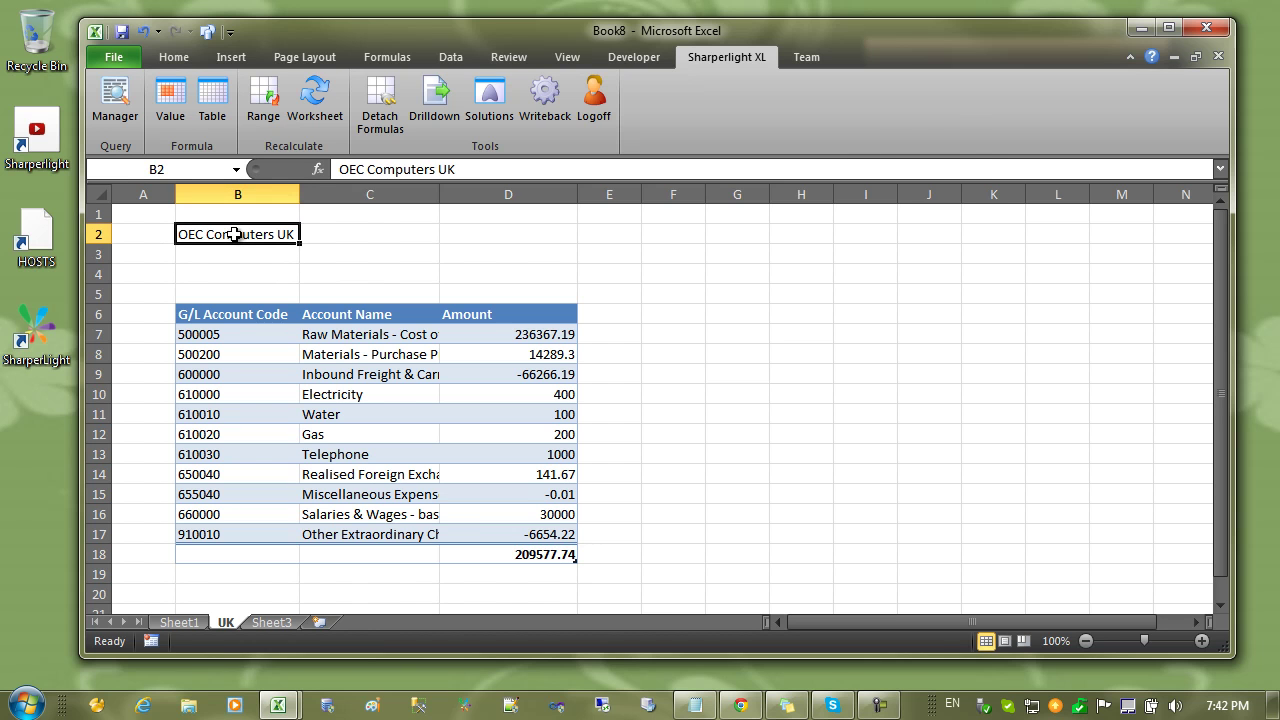
pyautogui.doubleClick(234, 234)
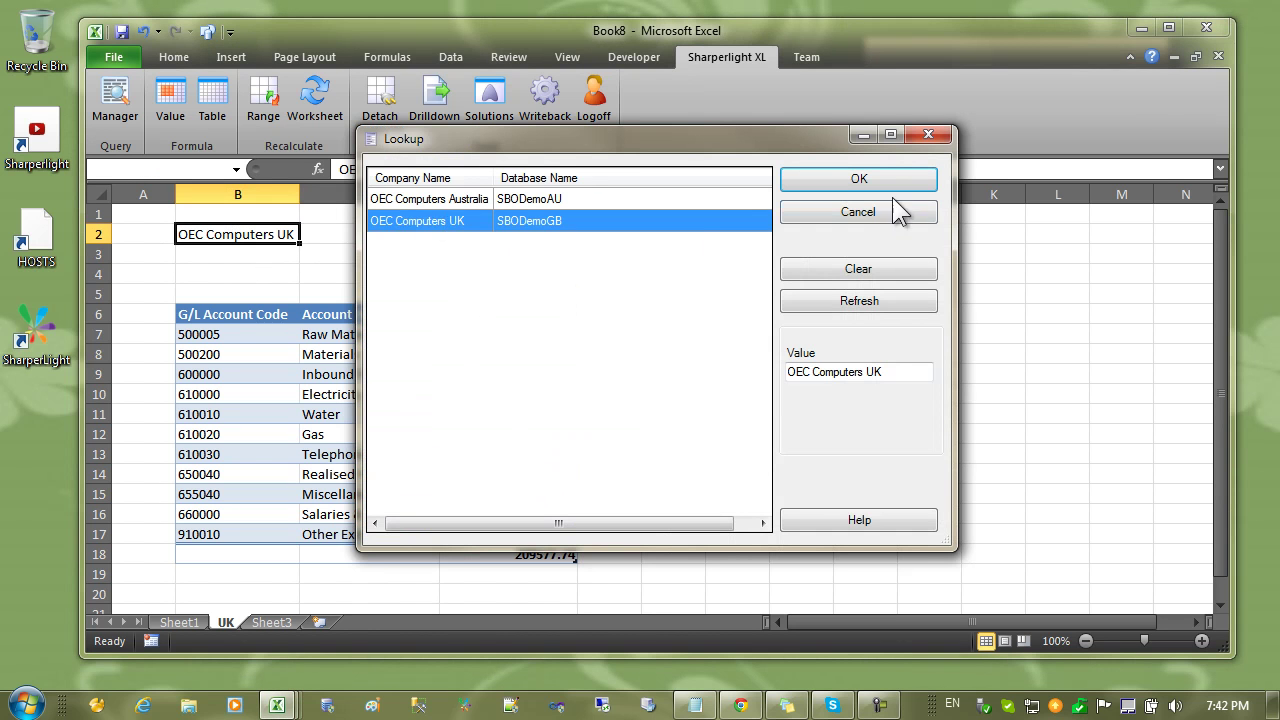
pyautogui.click(886, 184)
pyautogui.click(178, 623)
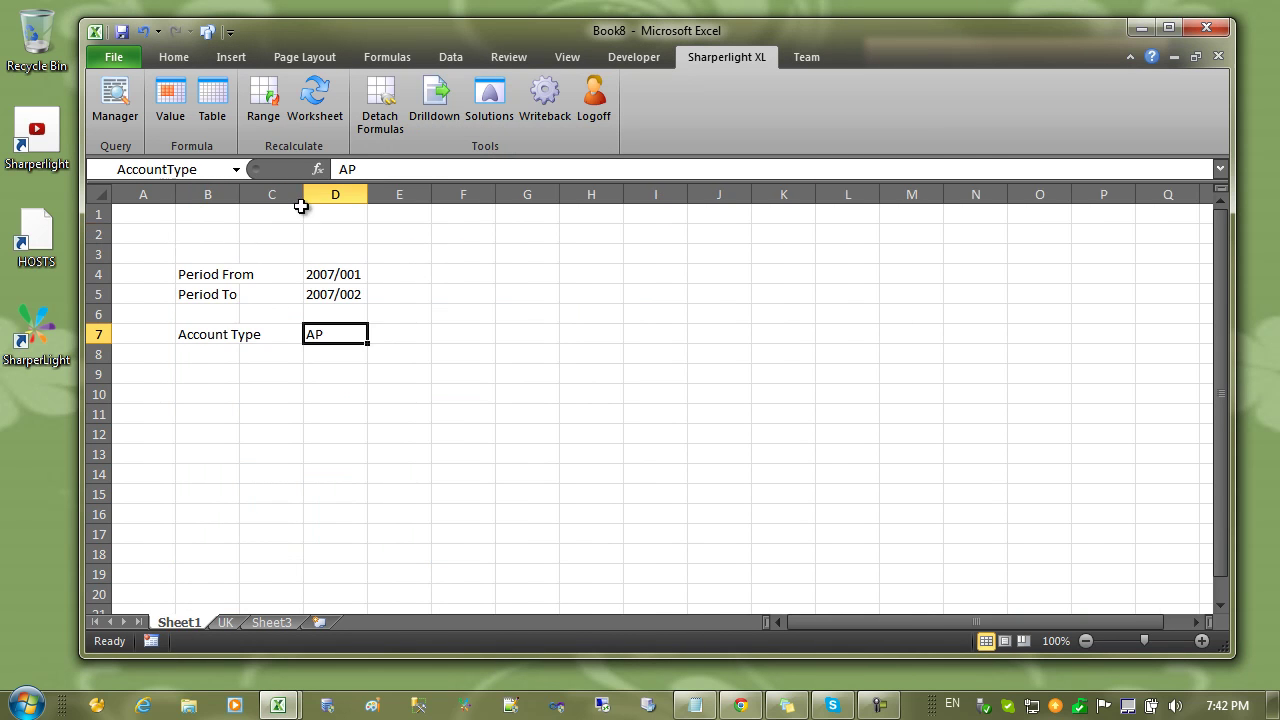
pyautogui.click(226, 623)
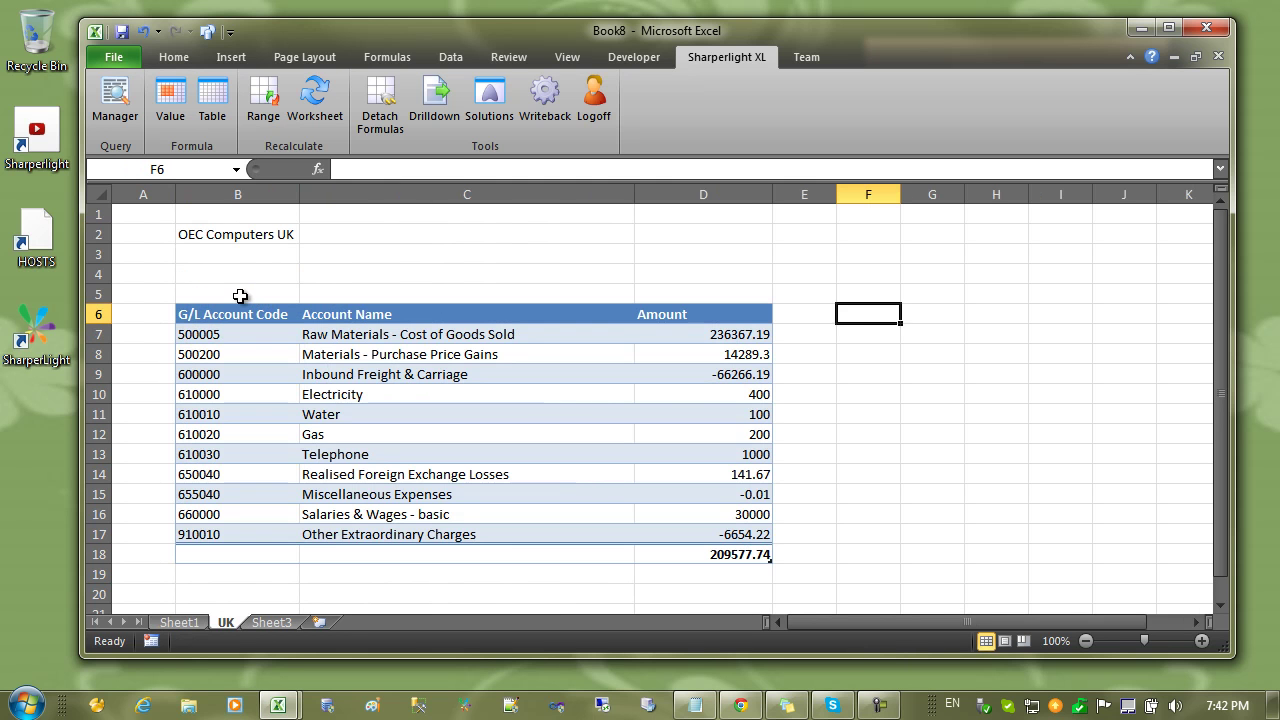
pyautogui.click(240, 296)
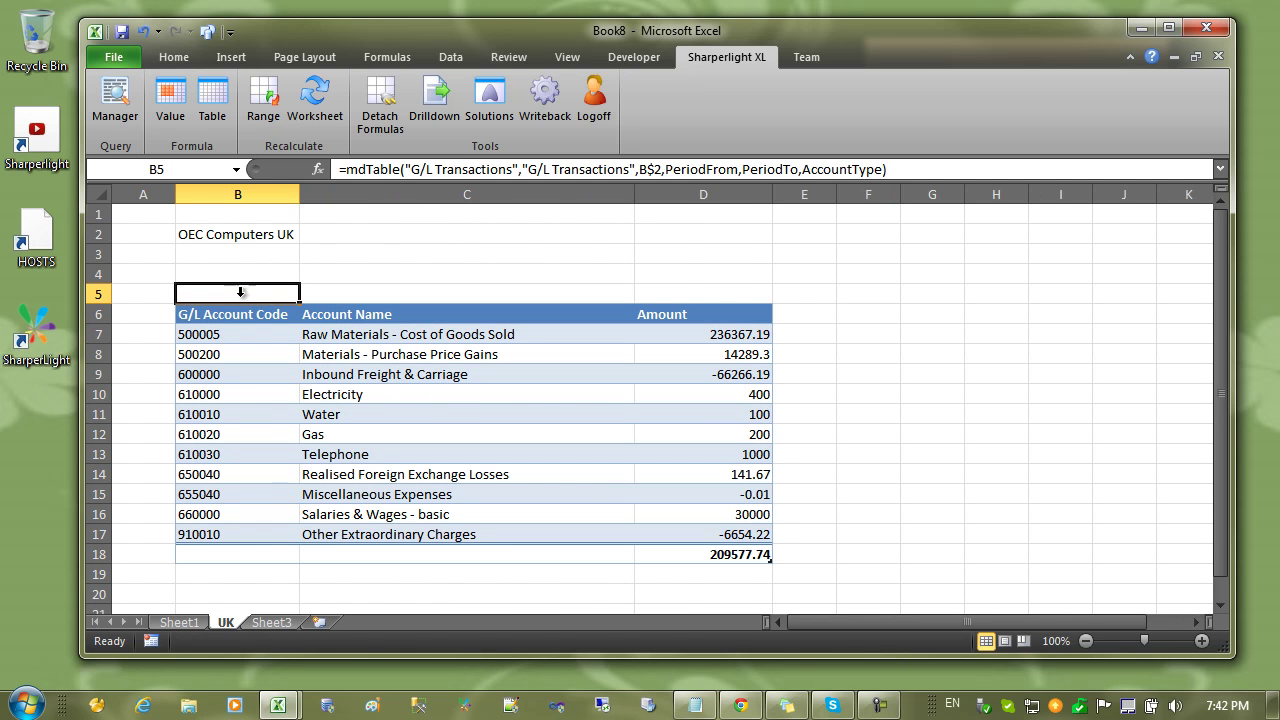
# Rename the Sheet3 tab to AU
pyautogui.click(269, 619)
pyautogui.rightClick(269, 619)
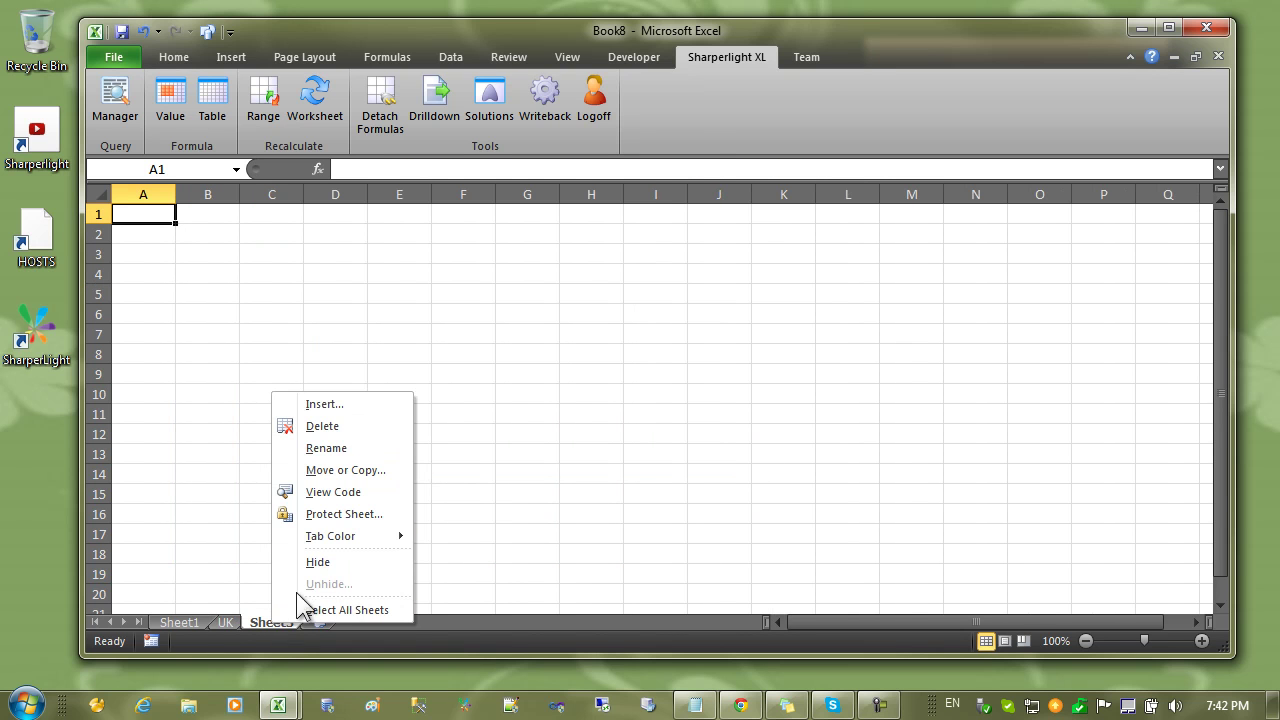
pyautogui.click(324, 448)
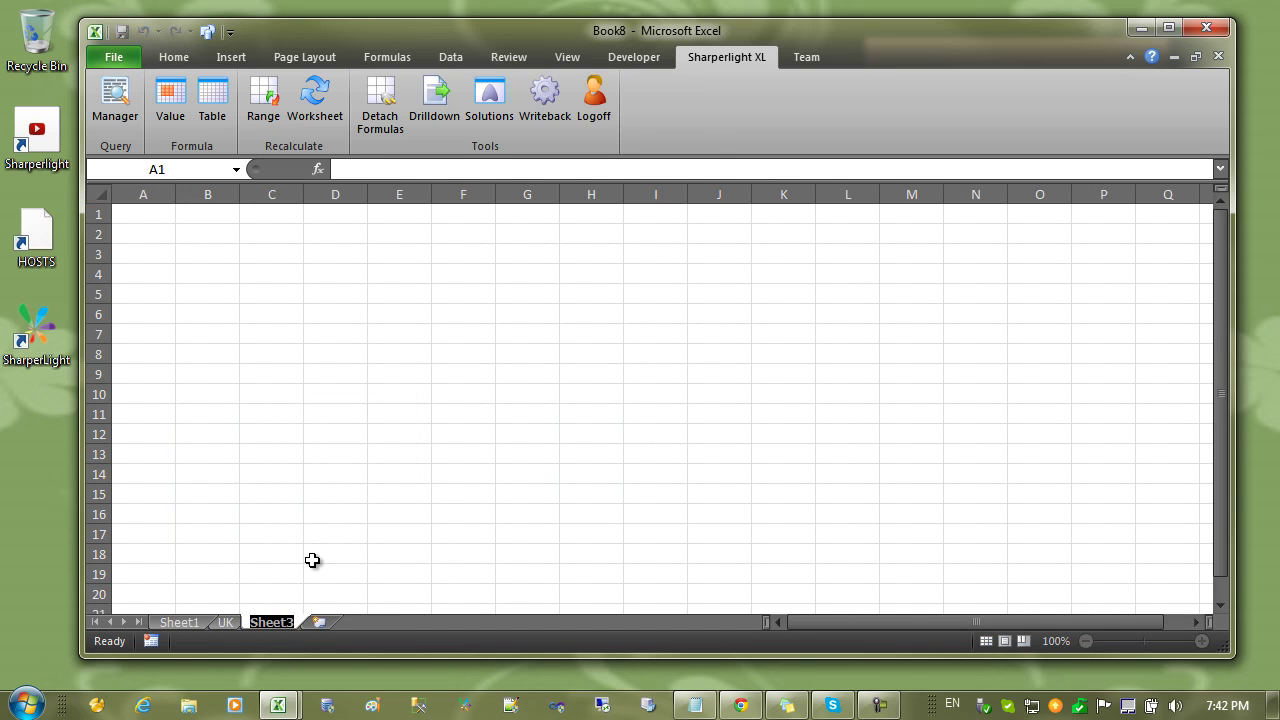
pyautogui.write('AU')
pyautogui.press('Return')
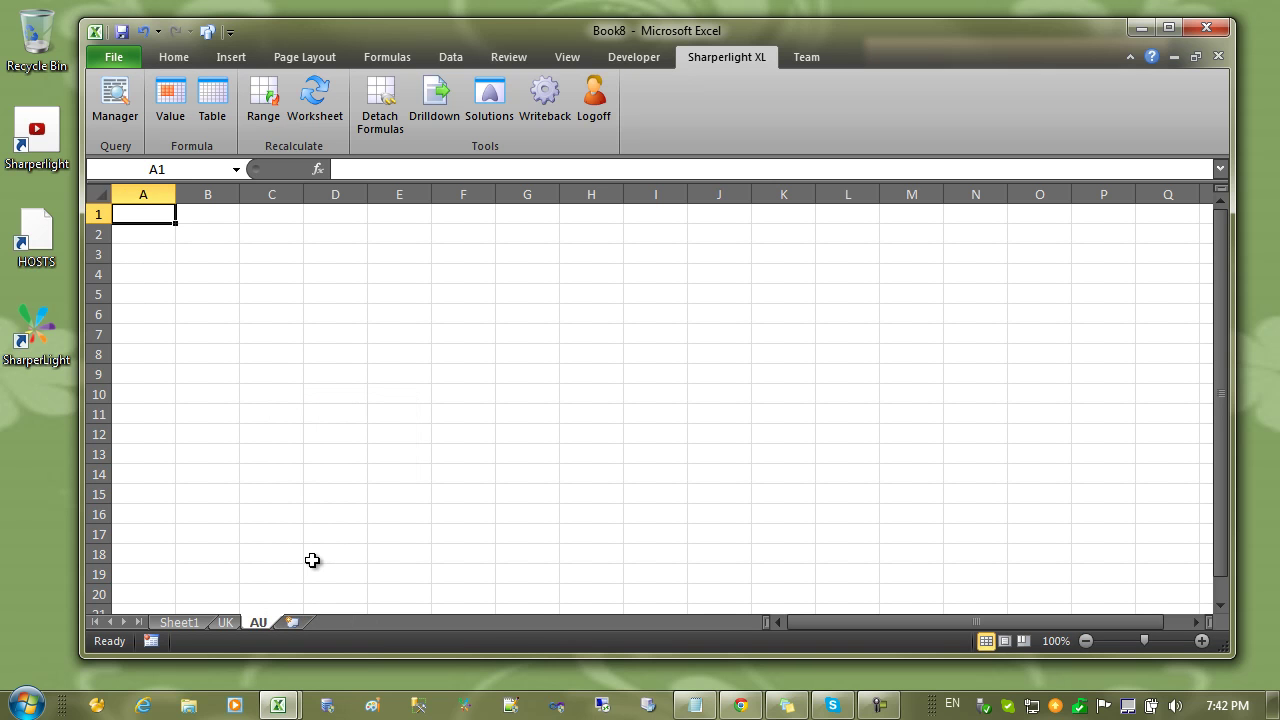
pyautogui.click(354, 354)
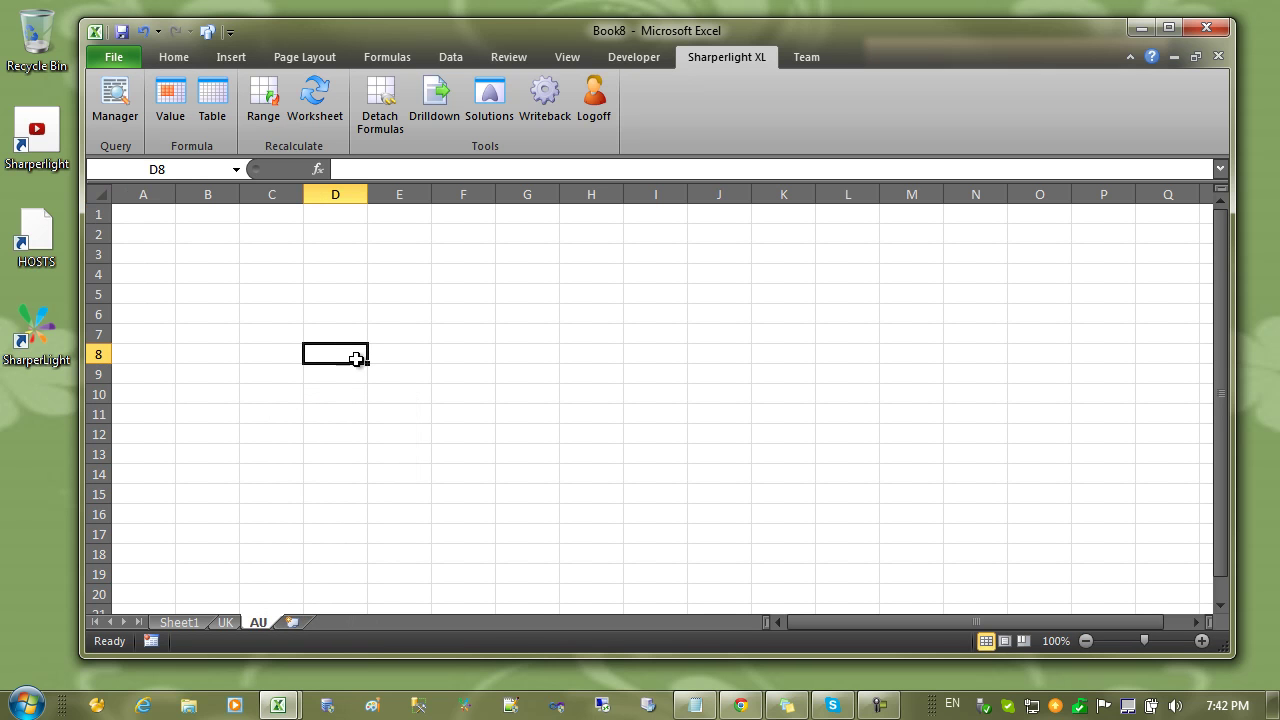
# Copy the OEC Computers UK cell from B2 on UK into B2 on AU
pyautogui.click(225, 621)
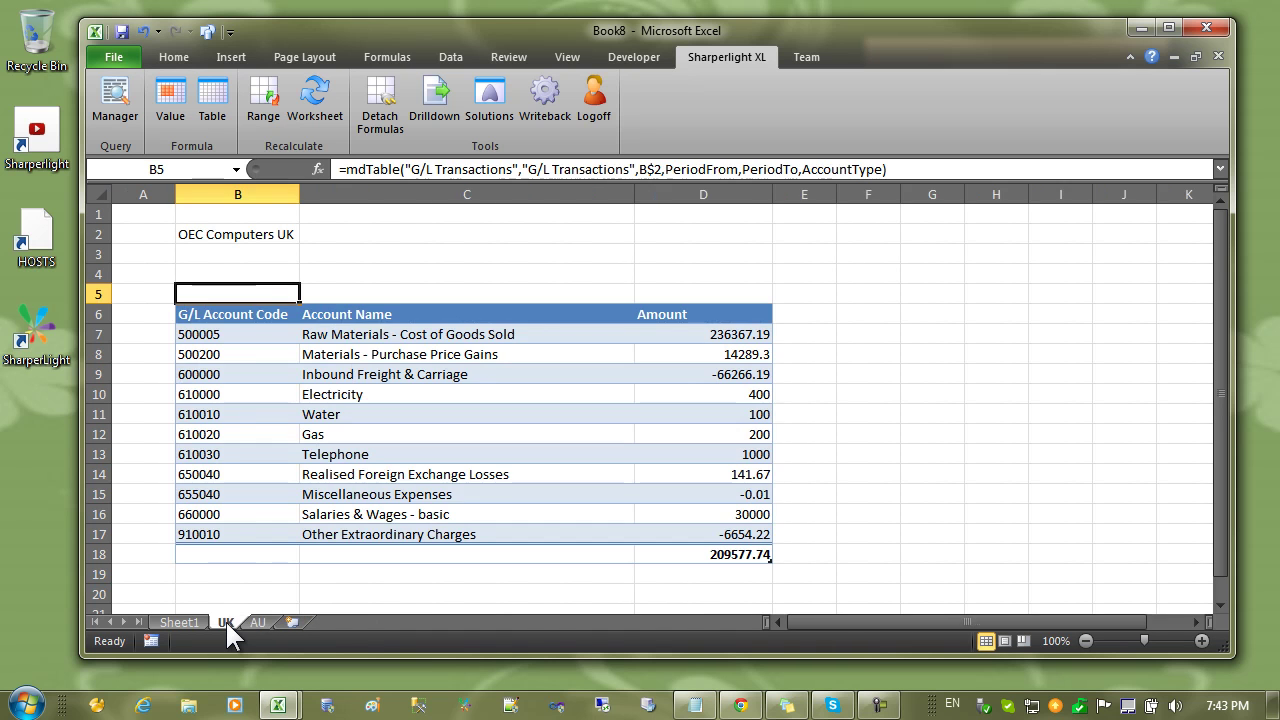
pyautogui.click(265, 252)
pyautogui.click(259, 234)
pyautogui.hotkey('ctrl', 'c')
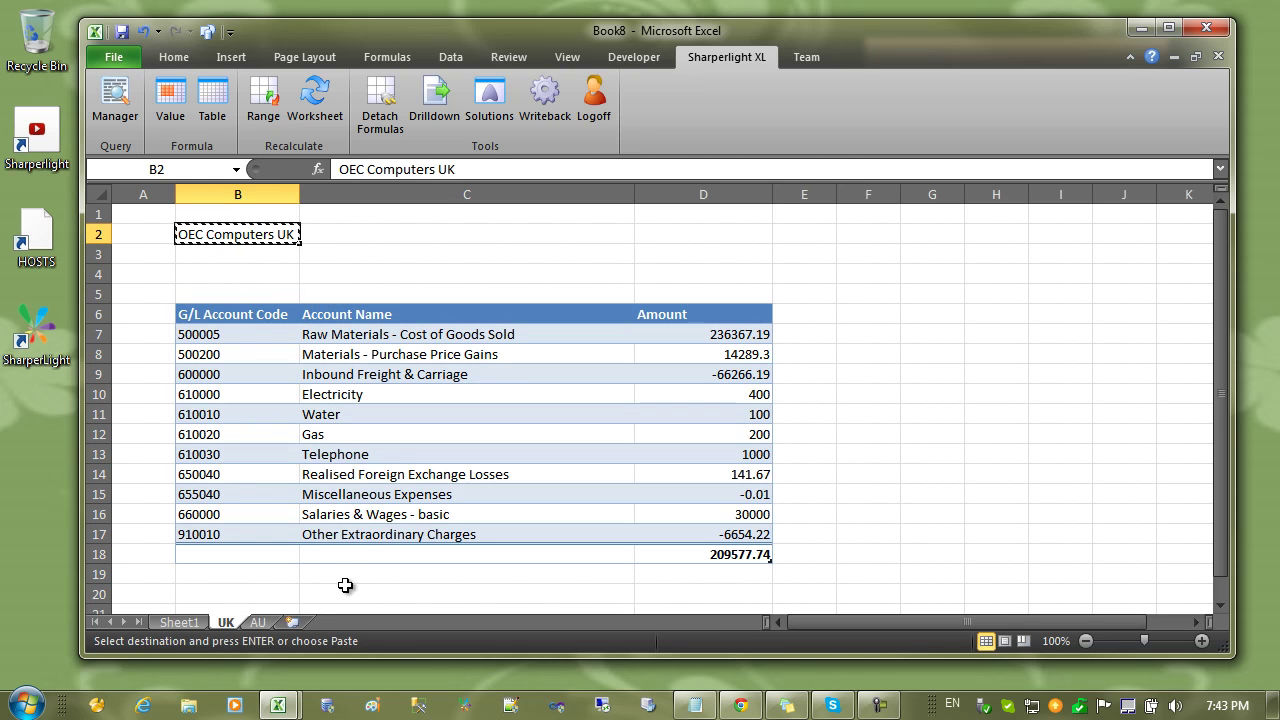
pyautogui.click(258, 621)
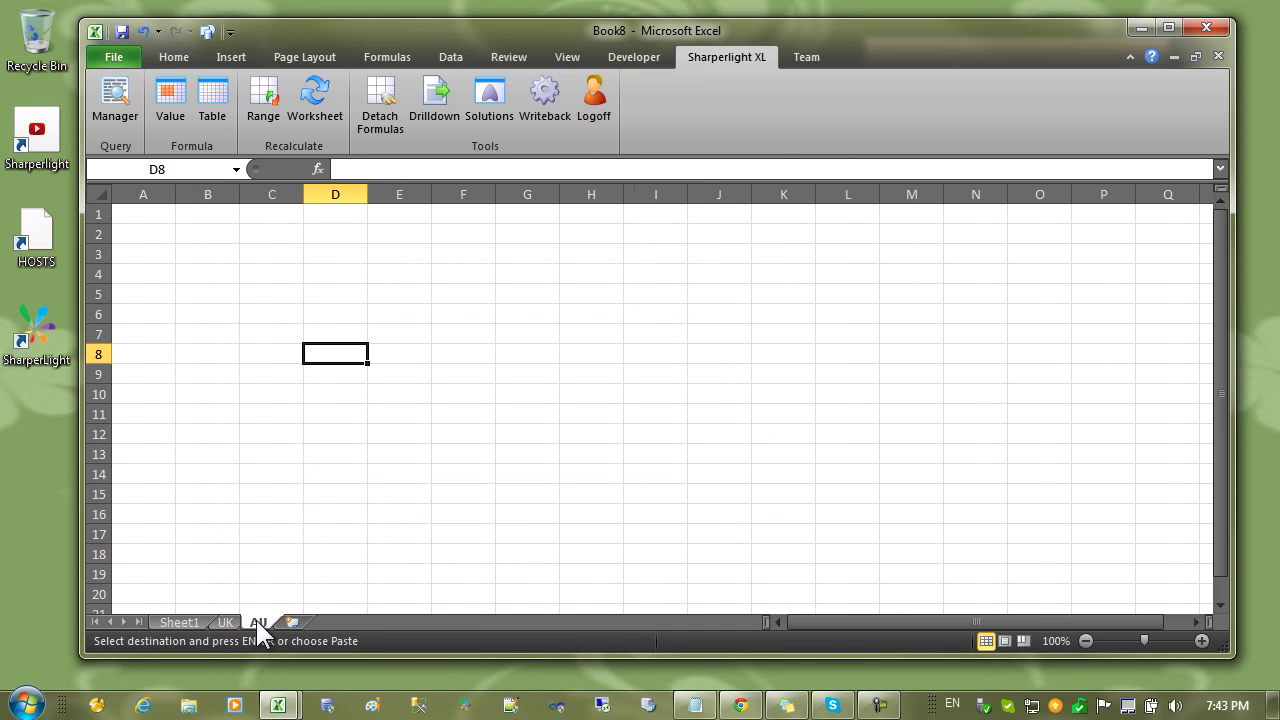
pyautogui.click(221, 234)
pyautogui.hotkey('ctrl', 'v')
pyautogui.click(455, 296)
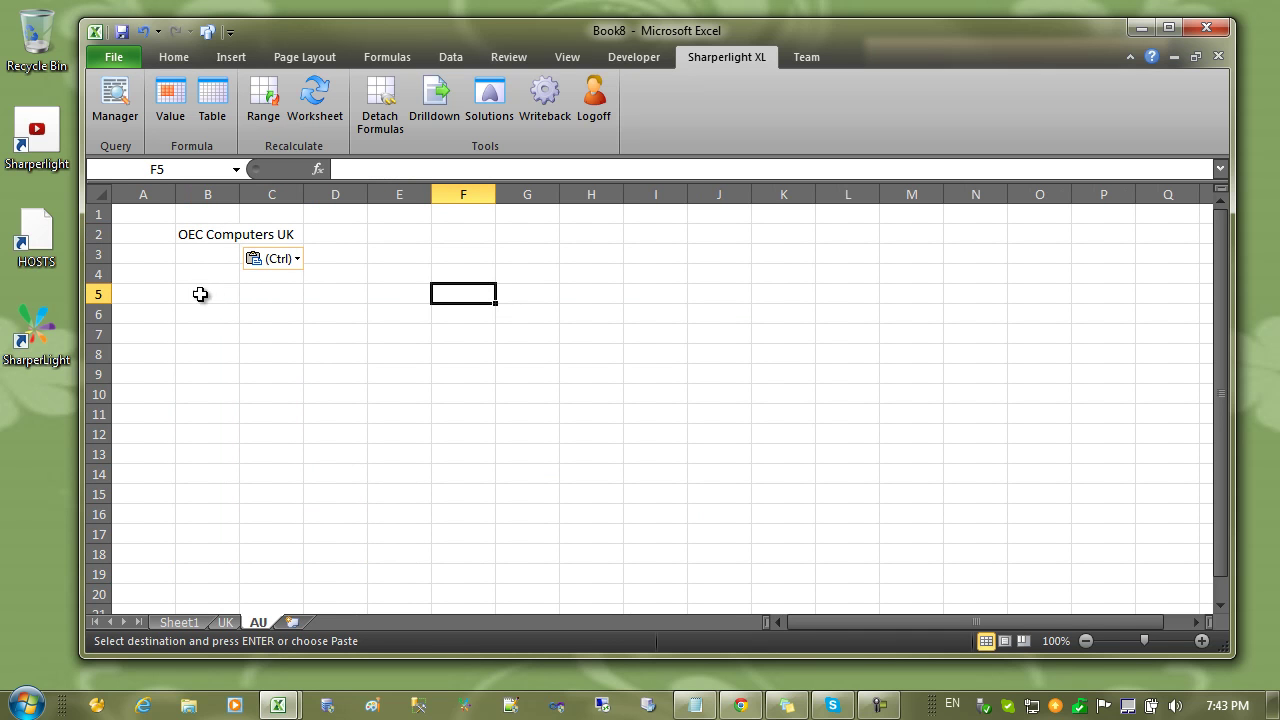
# Drag the Book8 G/L Transactions query onto cell B5 of the AU sheet, then close the query list
pyautogui.press('Up')
pyautogui.press('Up')
pyautogui.press('Up')
pyautogui.click(122, 114)
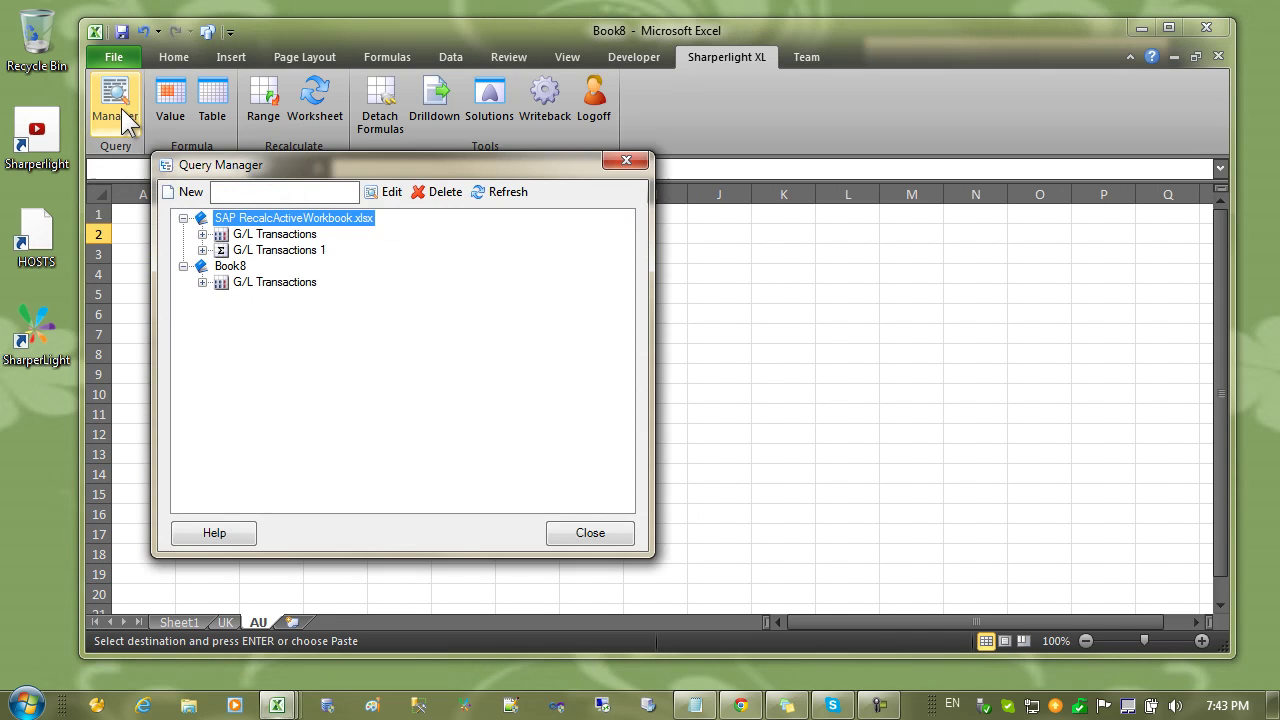
pyautogui.click(568, 310)
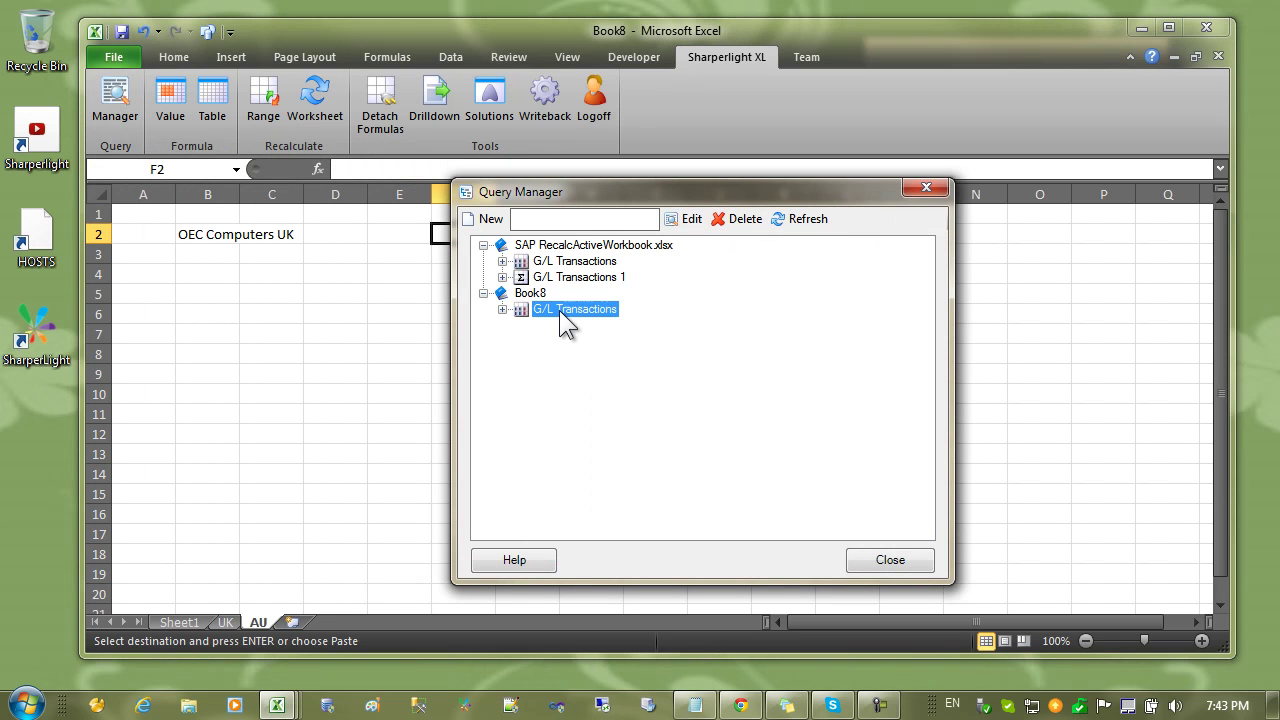
pyautogui.click(502, 309)
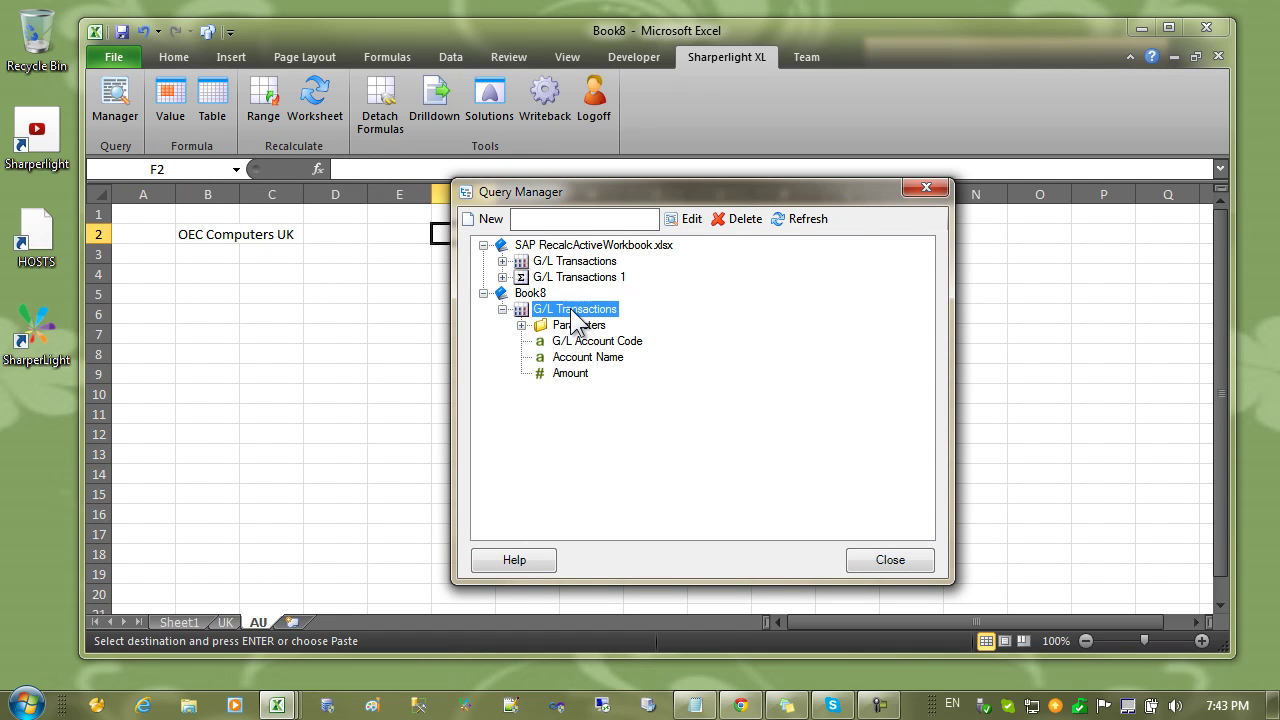
pyautogui.moveTo(575, 312); pyautogui.dragTo(207, 296)
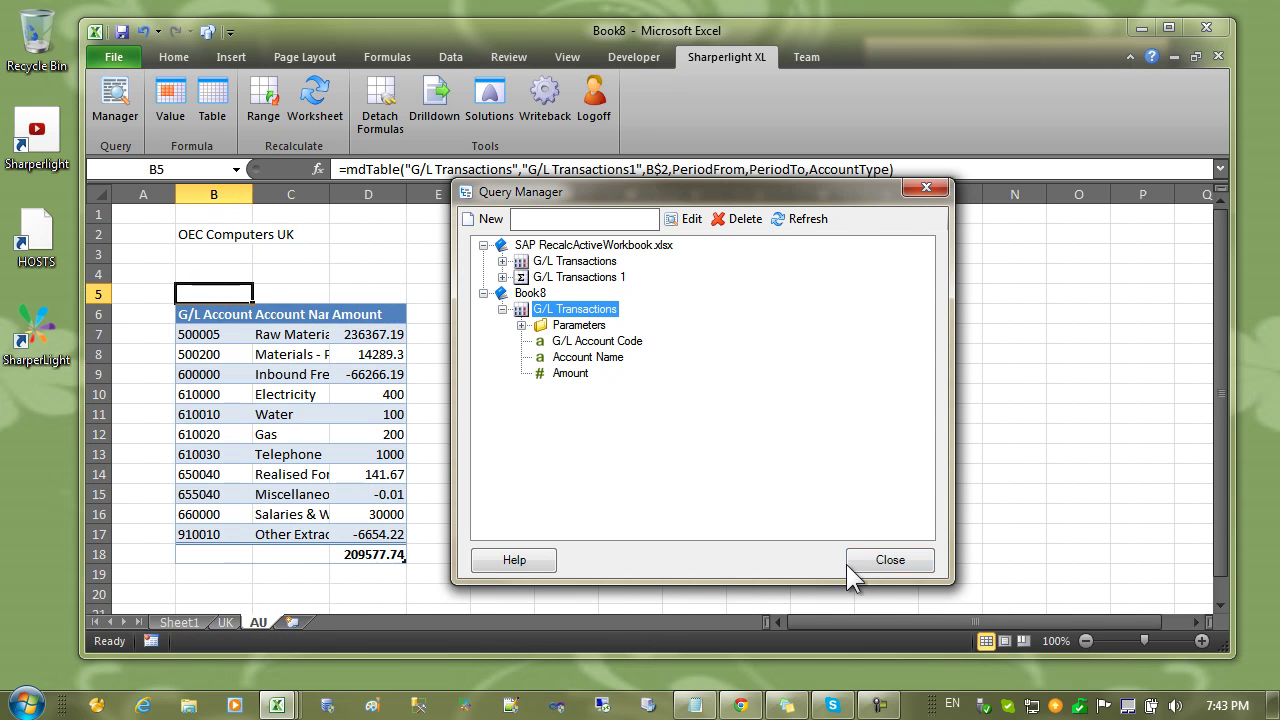
pyautogui.click(890, 561)
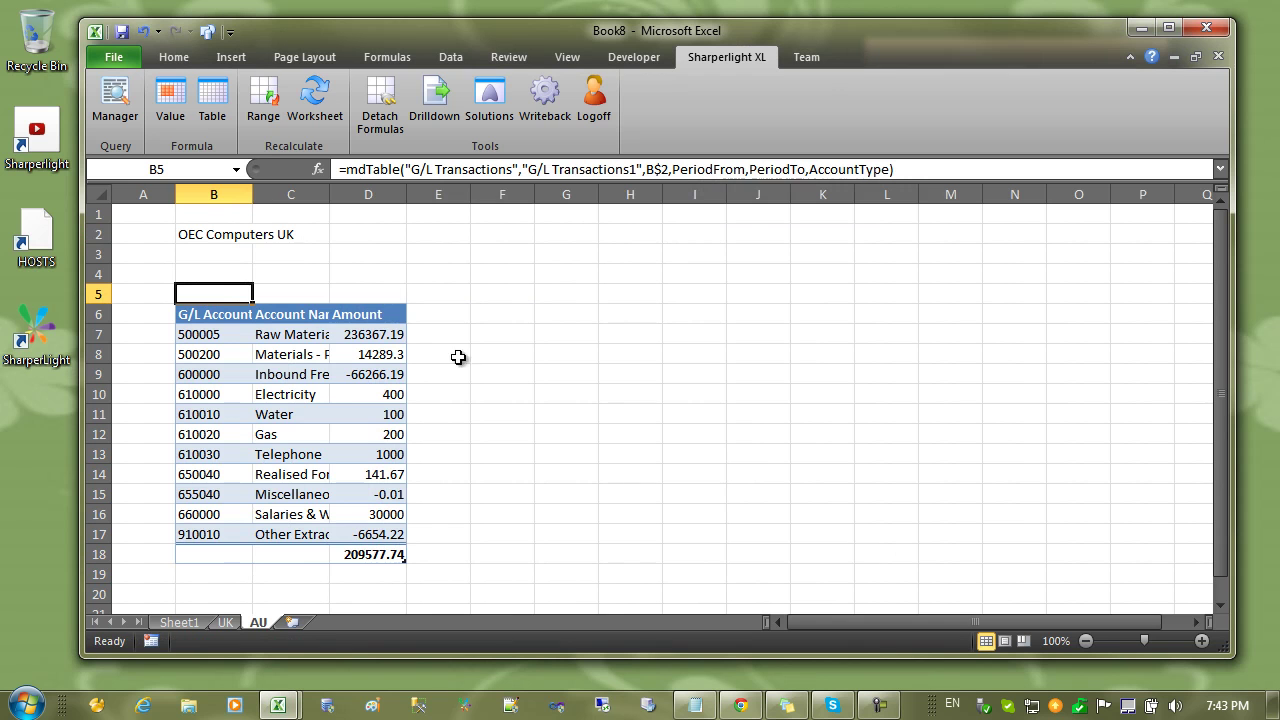
# Review the B5 query's PeriodFrom, PeriodTo and AccountType filters and accept them unchanged
pyautogui.doubleClick(229, 294)
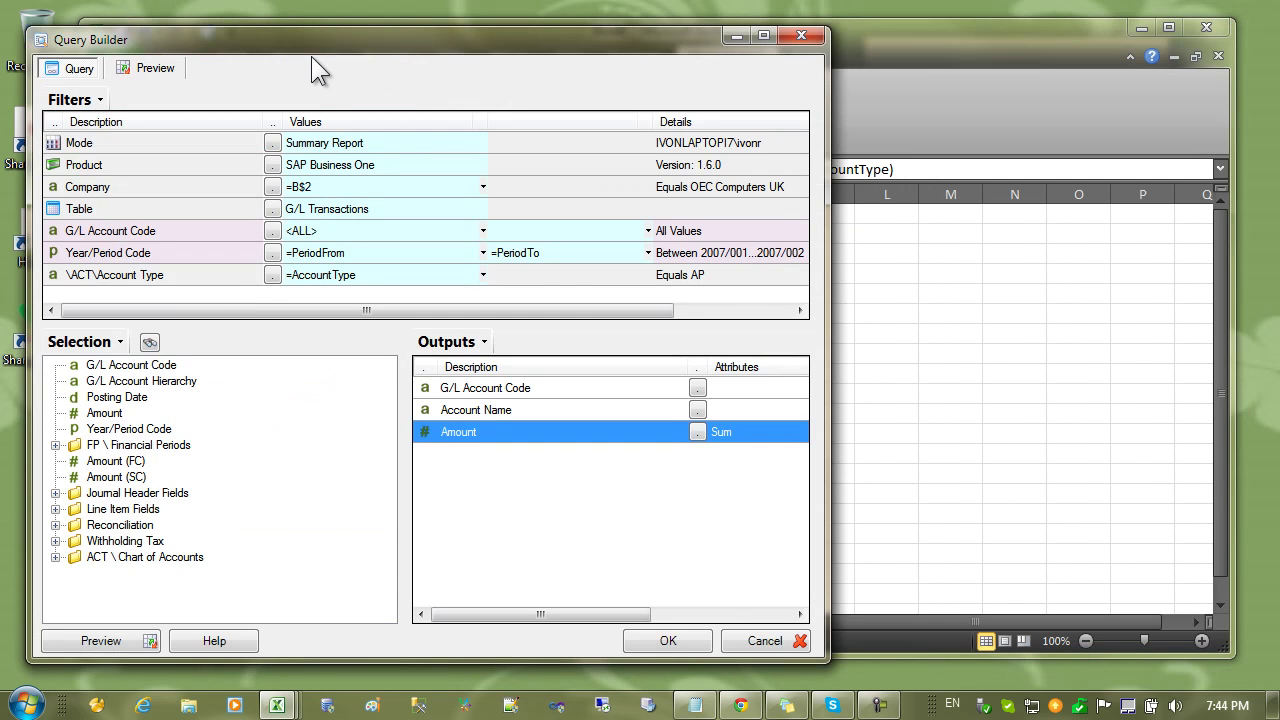
pyautogui.moveTo(311, 48); pyautogui.dragTo(690, 80)
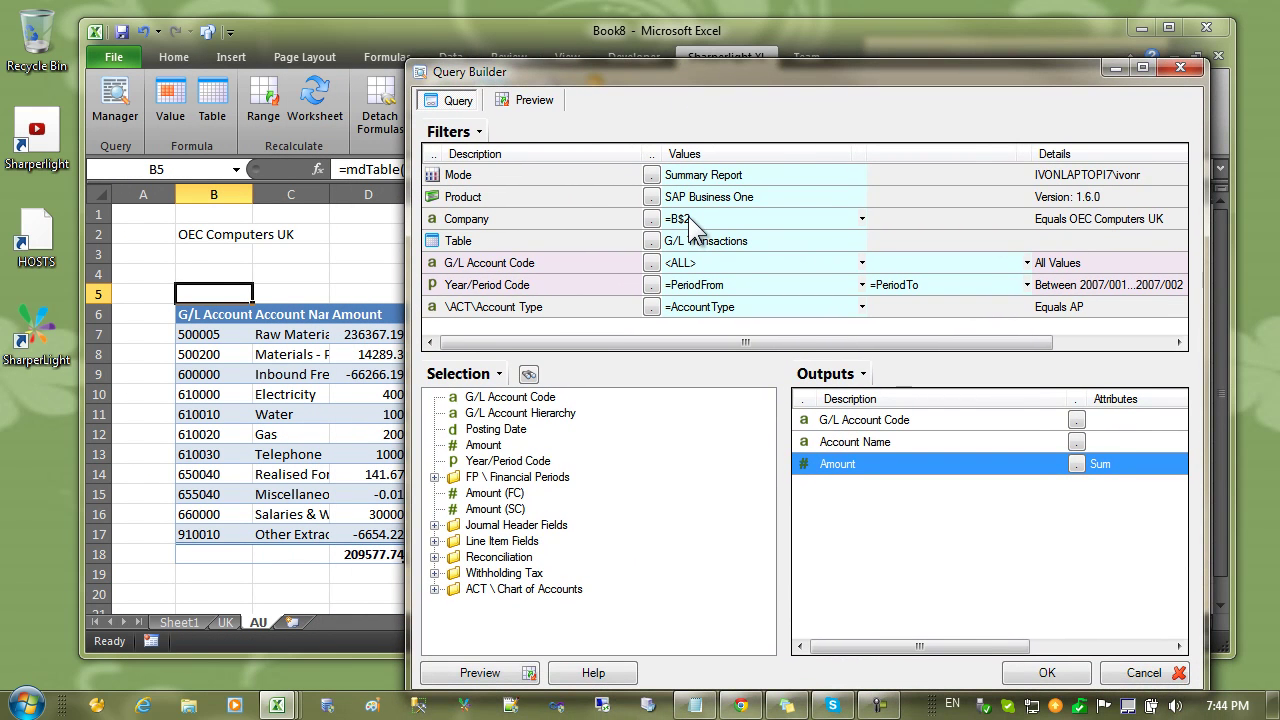
pyautogui.click(708, 286)
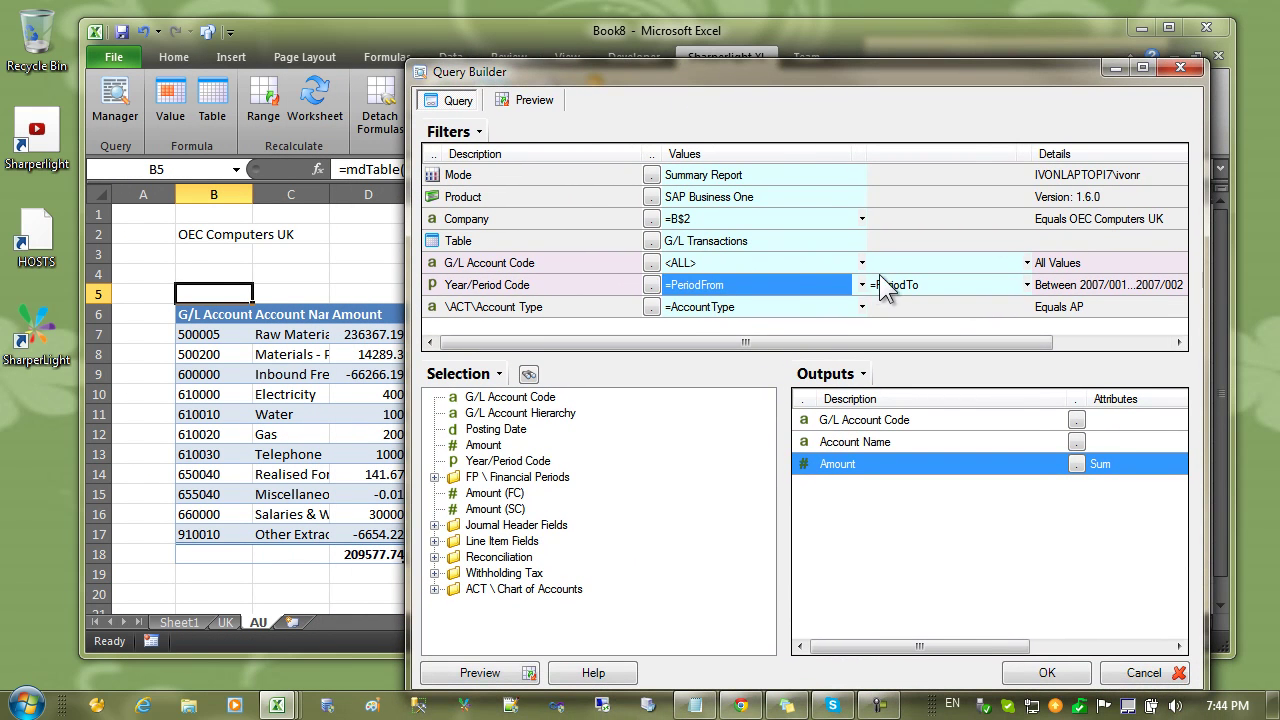
pyautogui.click(886, 285)
pyautogui.click(729, 307)
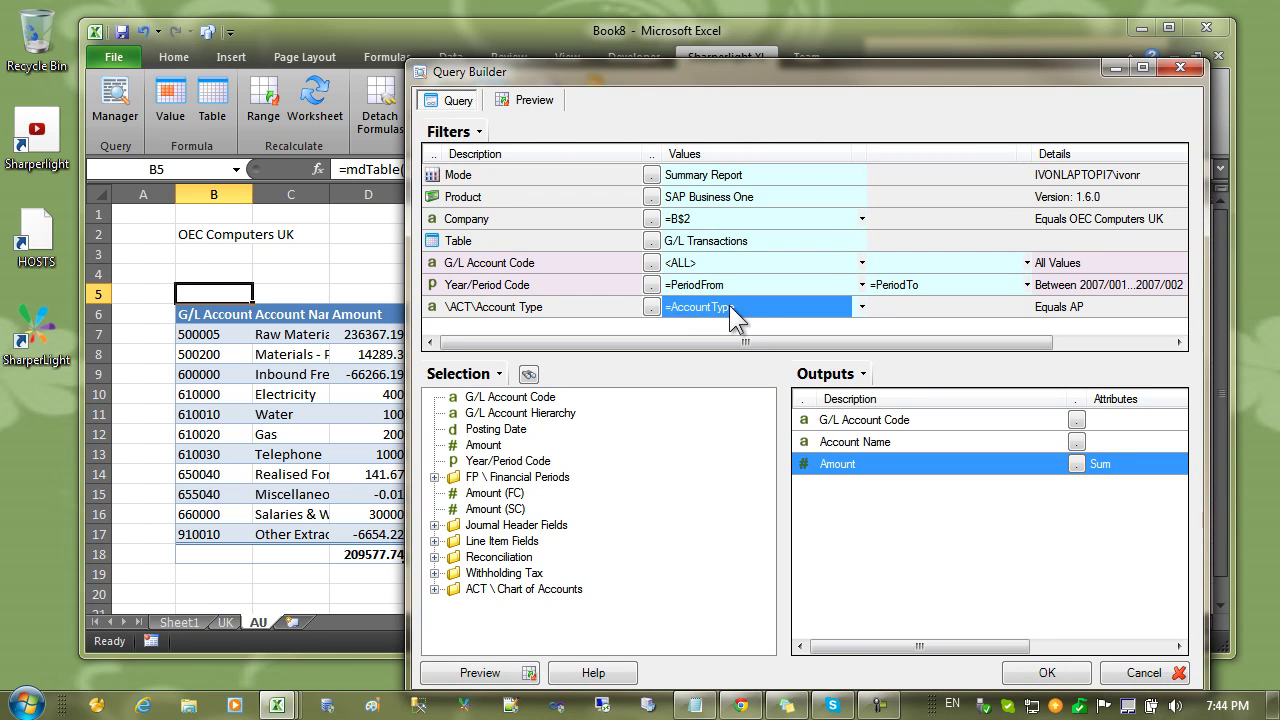
pyautogui.click(1012, 664)
# Set the B2 company to OEC Computers Australia and widen columns C and D
pyautogui.click(222, 234)
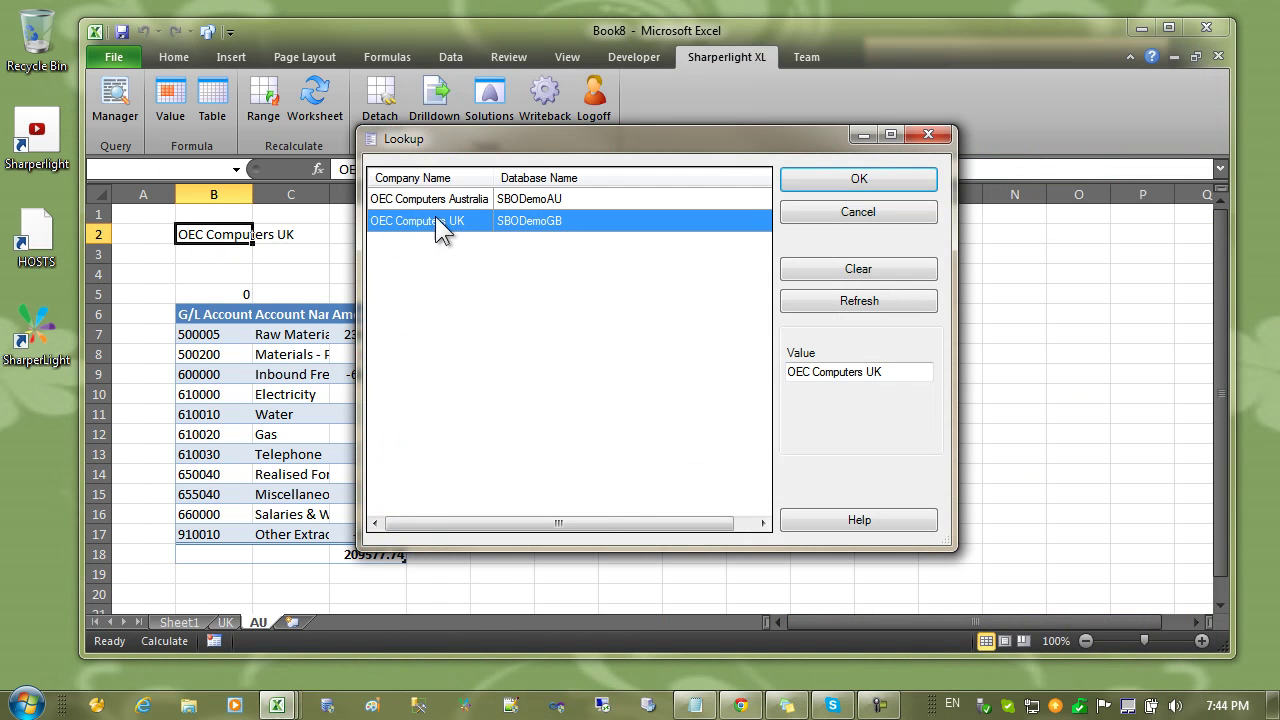
pyautogui.doubleClick(450, 199)
pyautogui.click(628, 354)
pyautogui.moveTo(330, 194); pyautogui.dragTo(511, 194)
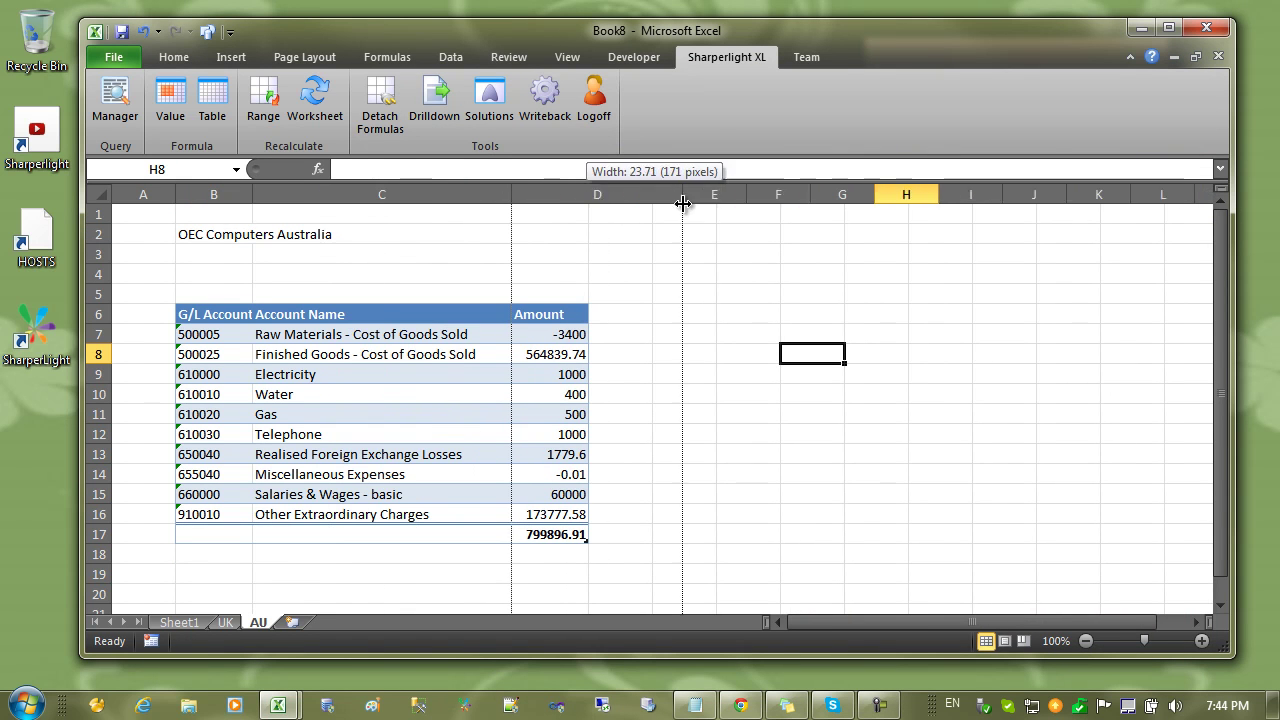
pyautogui.doubleClick(588, 194)
pyautogui.click(774, 380)
# On Sheet1, label row 9 as Total UK in B9:C9
pyautogui.click(249, 572)
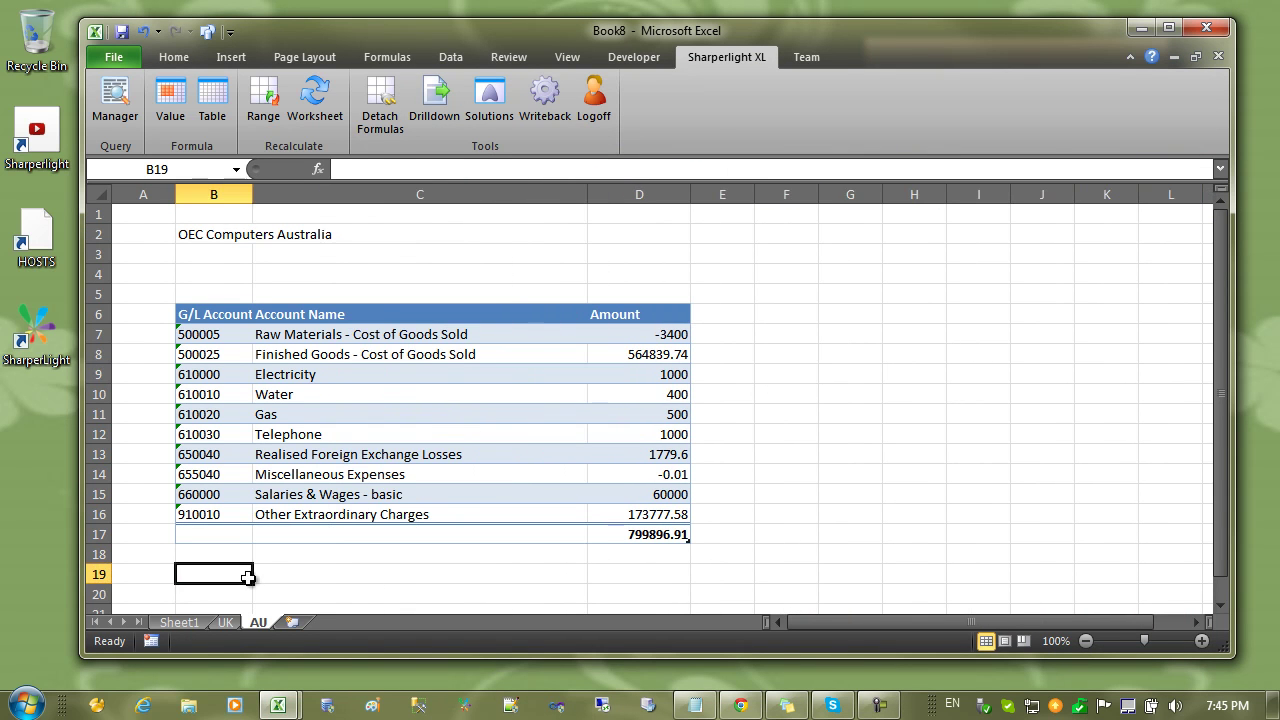
pyautogui.click(184, 617)
pyautogui.click(203, 375)
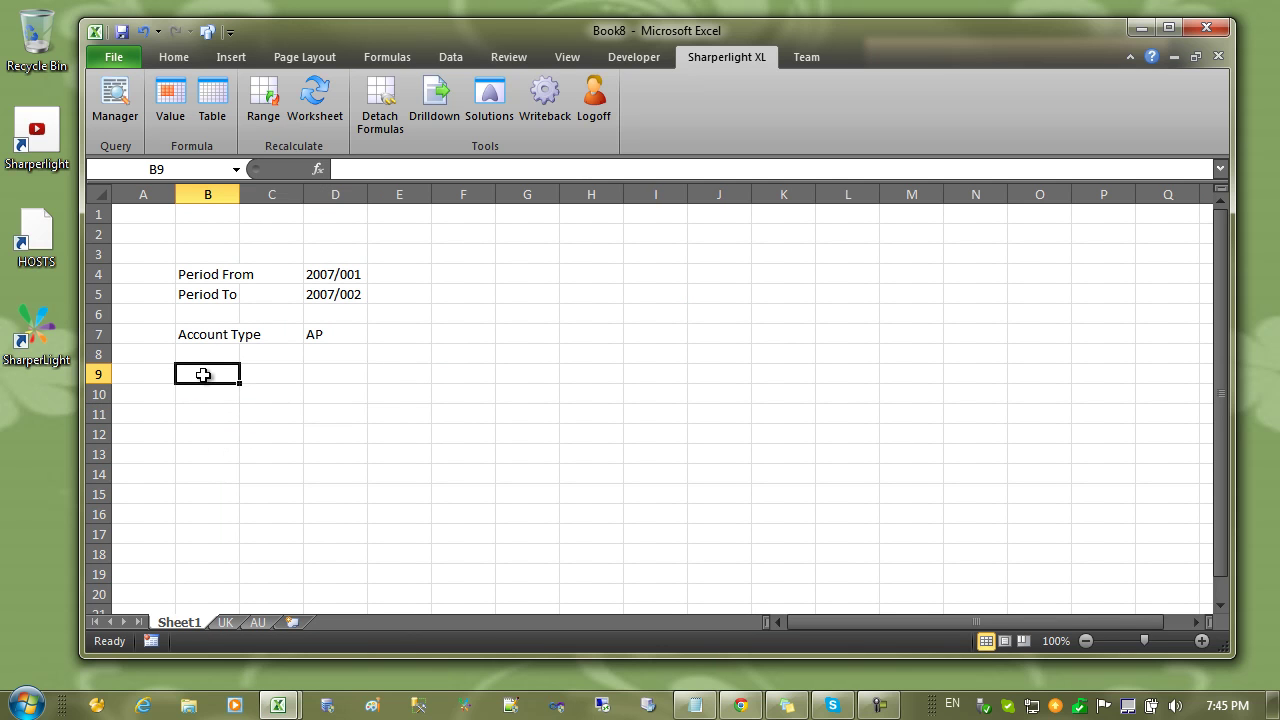
pyautogui.write('To')
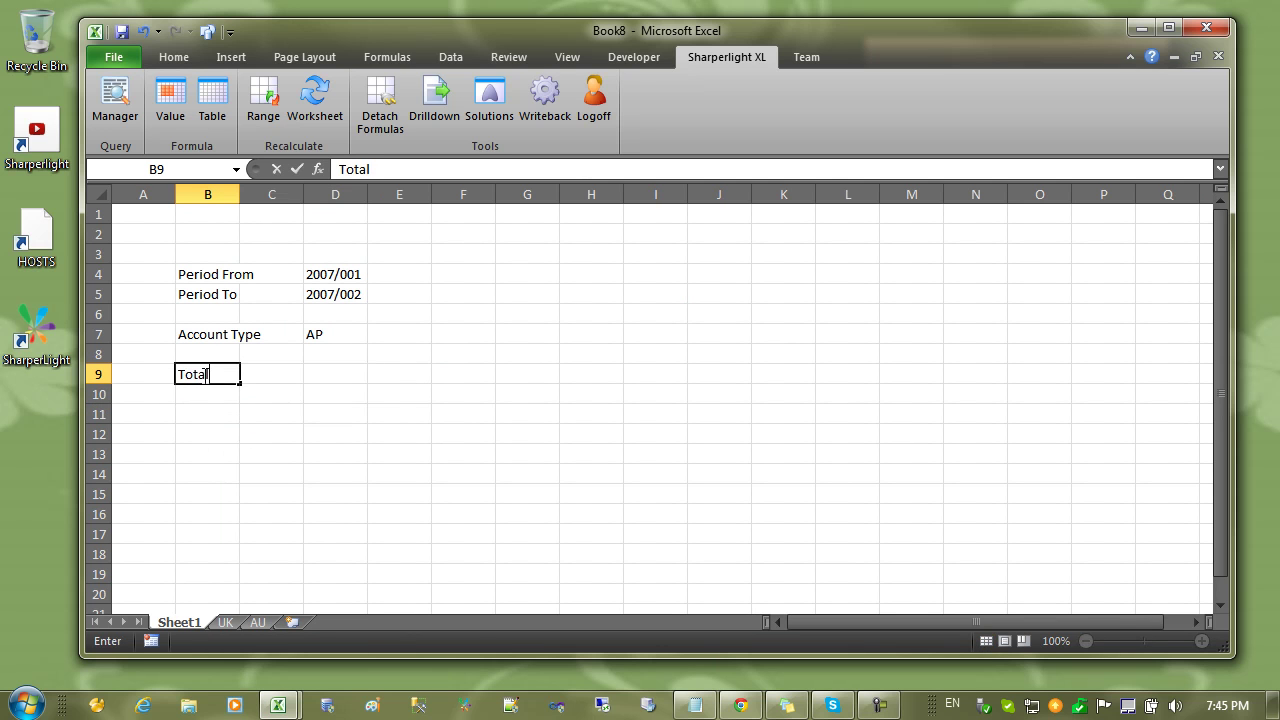
pyautogui.write('tal')
pyautogui.press('Return')
pyautogui.press('Up')
pyautogui.press('Right')
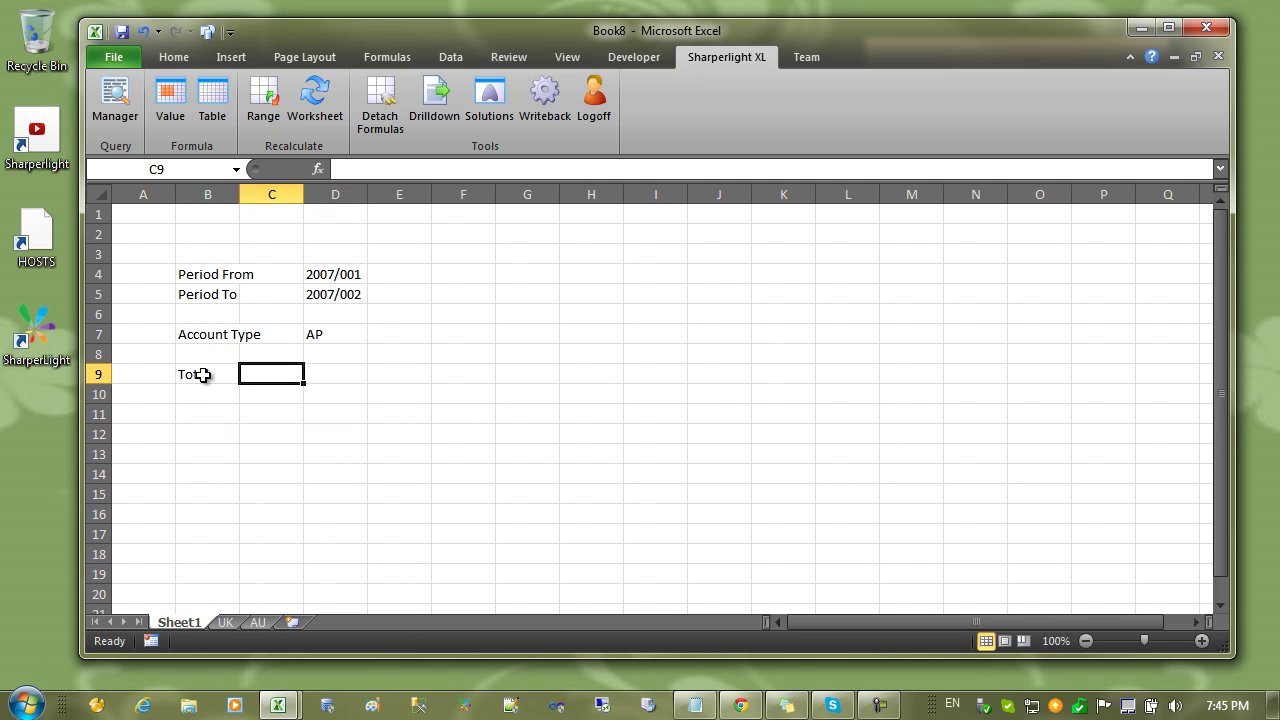
pyautogui.write('UK')
pyautogui.press('Return')
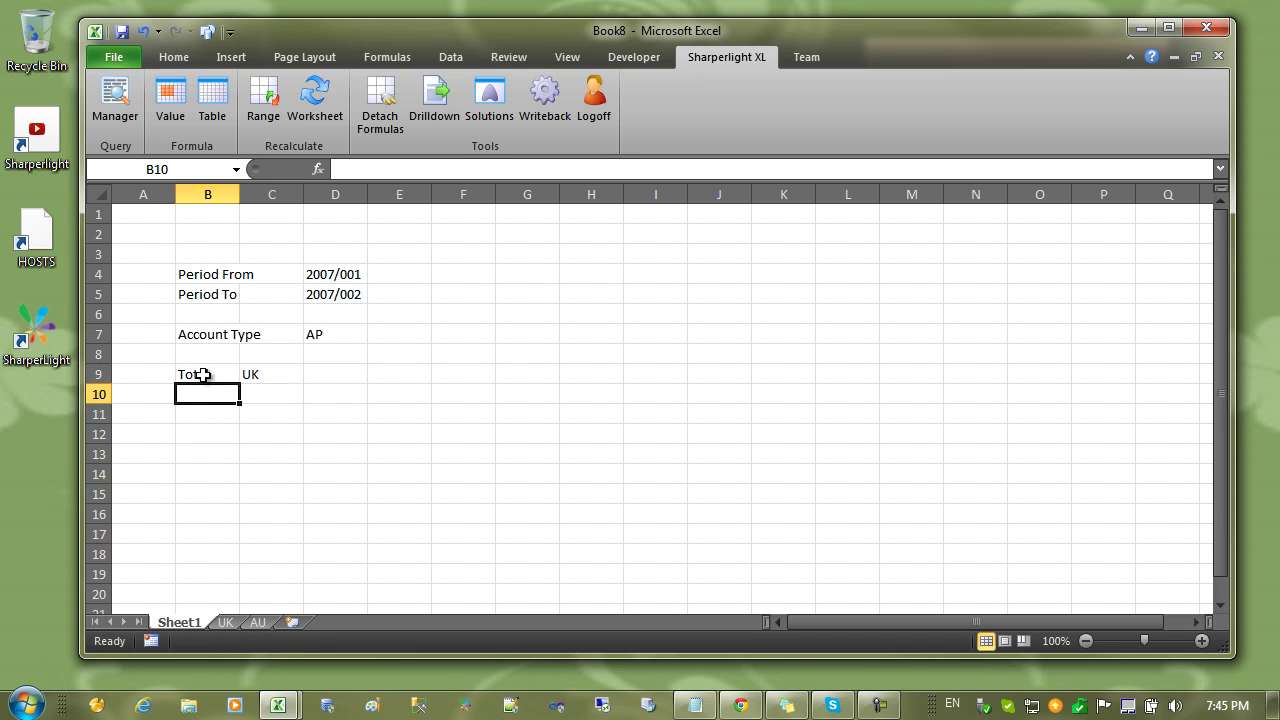
pyautogui.write('Total')
# Label row 10 as Total AU in B10:C10
pyautogui.press('Return')
pyautogui.press('Up')
pyautogui.press('Right')
pyautogui.write('AU')
pyautogui.press('Return')
pyautogui.press('Up')
pyautogui.press('Up')
# Make D9 reference the UK sheet's Amount total in D18
pyautogui.press('Right')
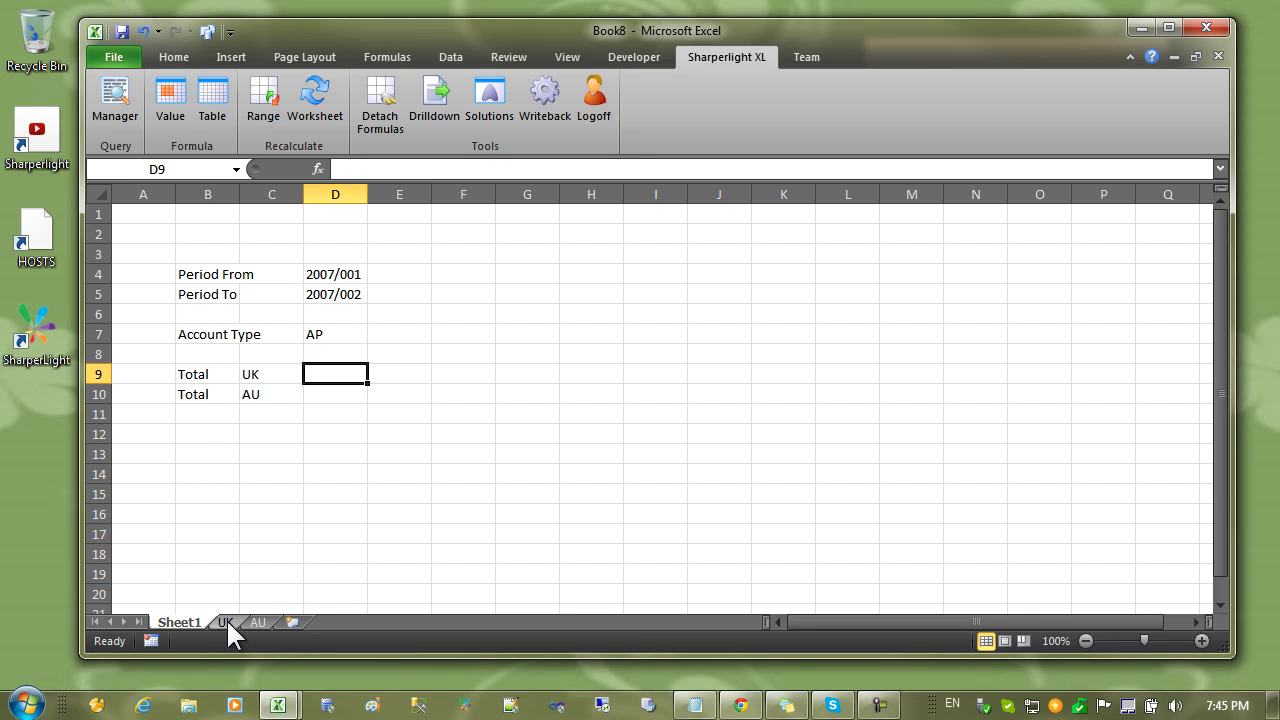
pyautogui.write('=')
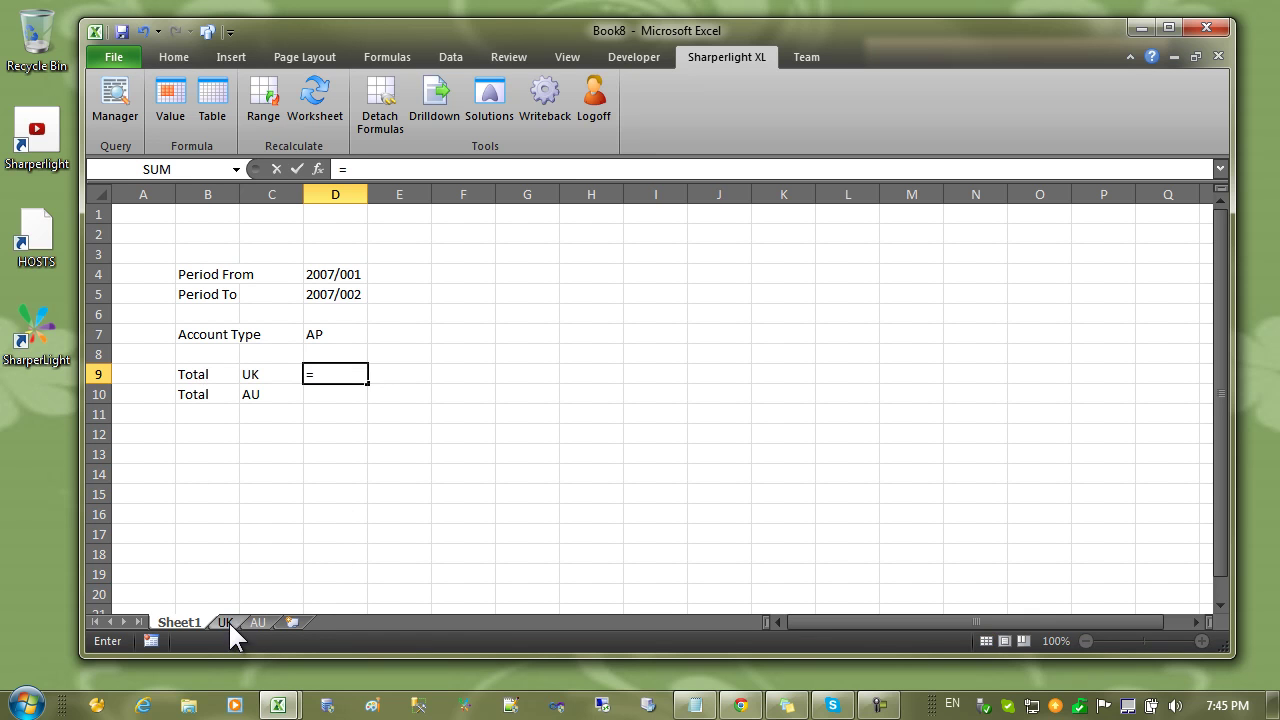
pyautogui.click(226, 621)
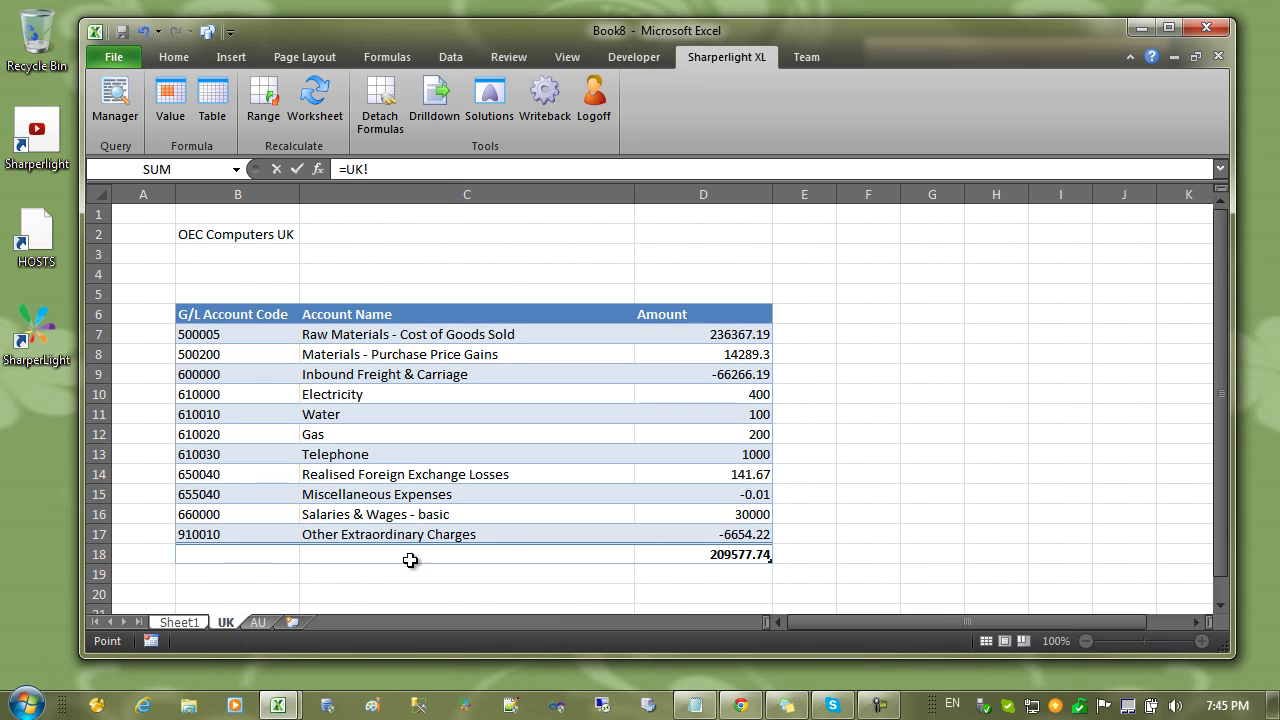
pyautogui.click(712, 554)
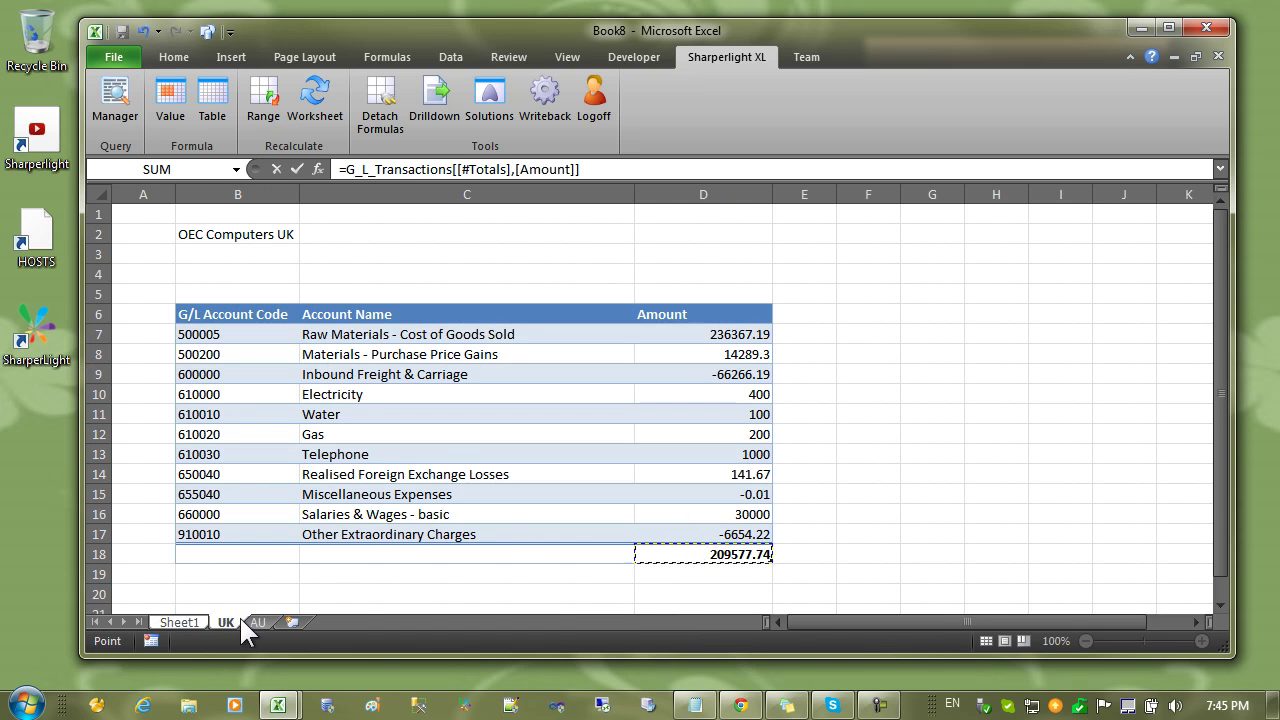
pyautogui.press('Return')
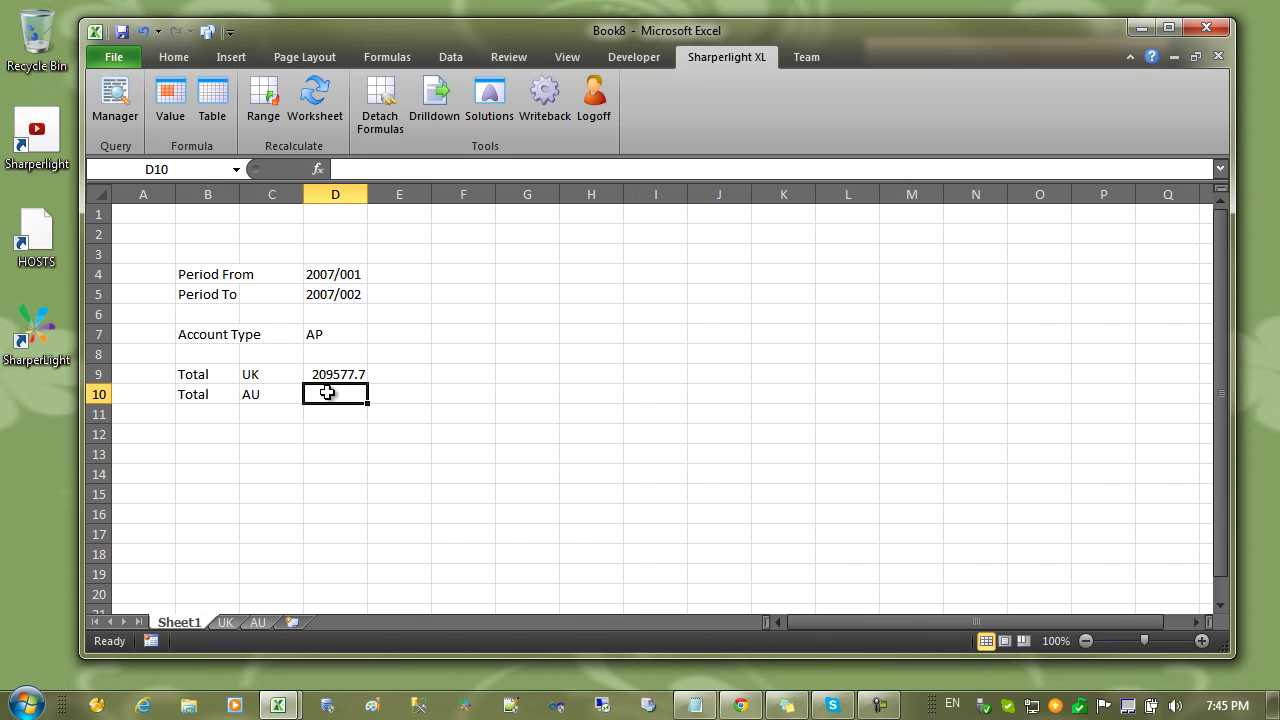
# Make D10 reference the AU sheet's Amount total in D17
pyautogui.write('=')
pyautogui.click(257, 620)
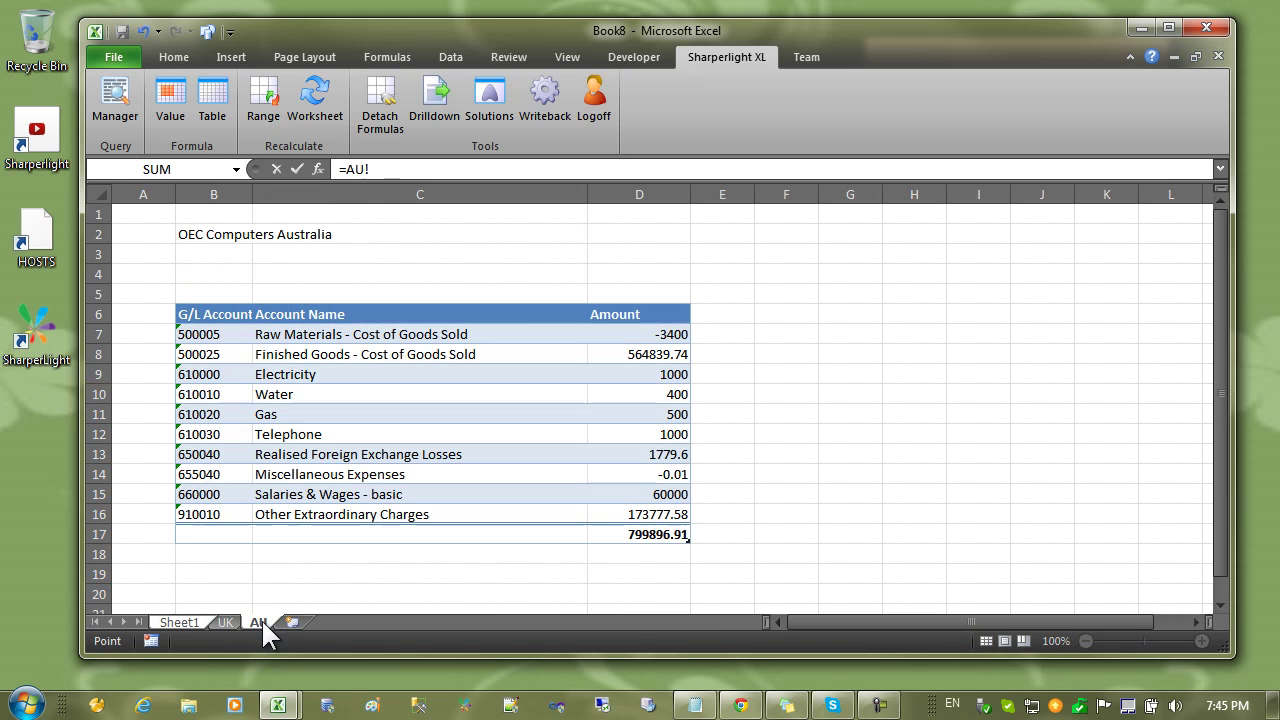
pyautogui.click(636, 535)
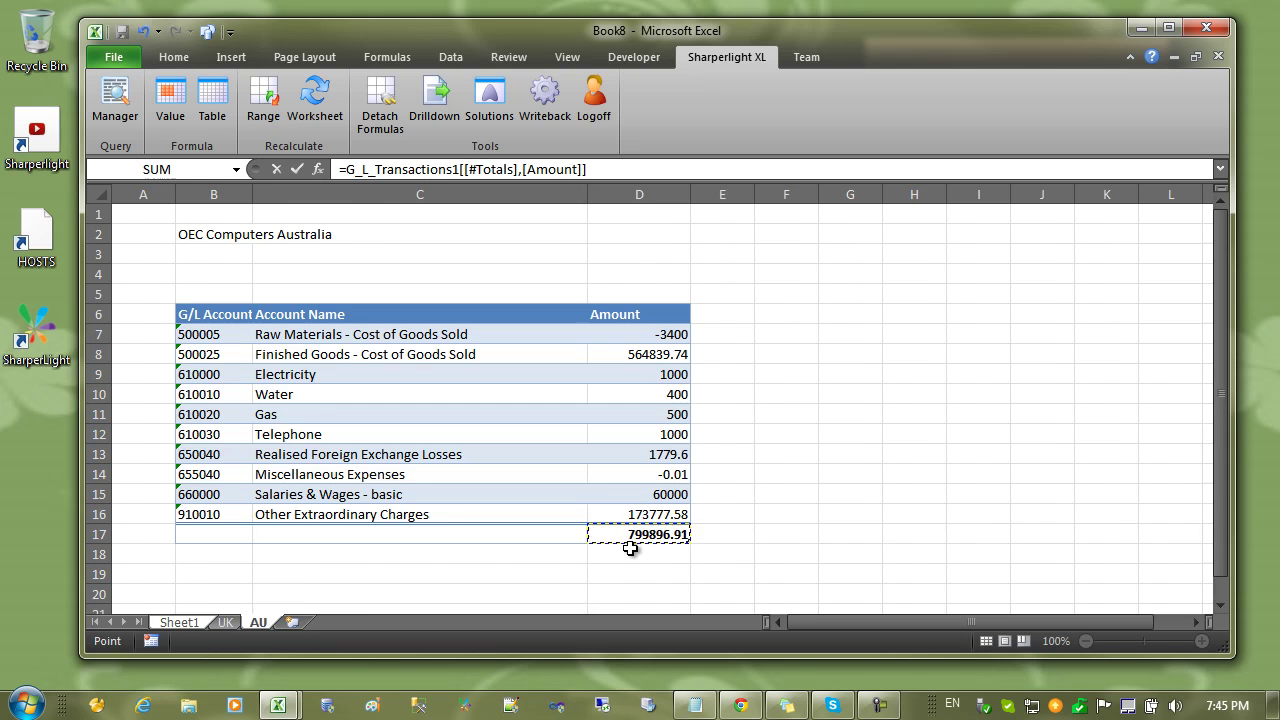
pyautogui.press('Return')
pyautogui.click(270, 440)
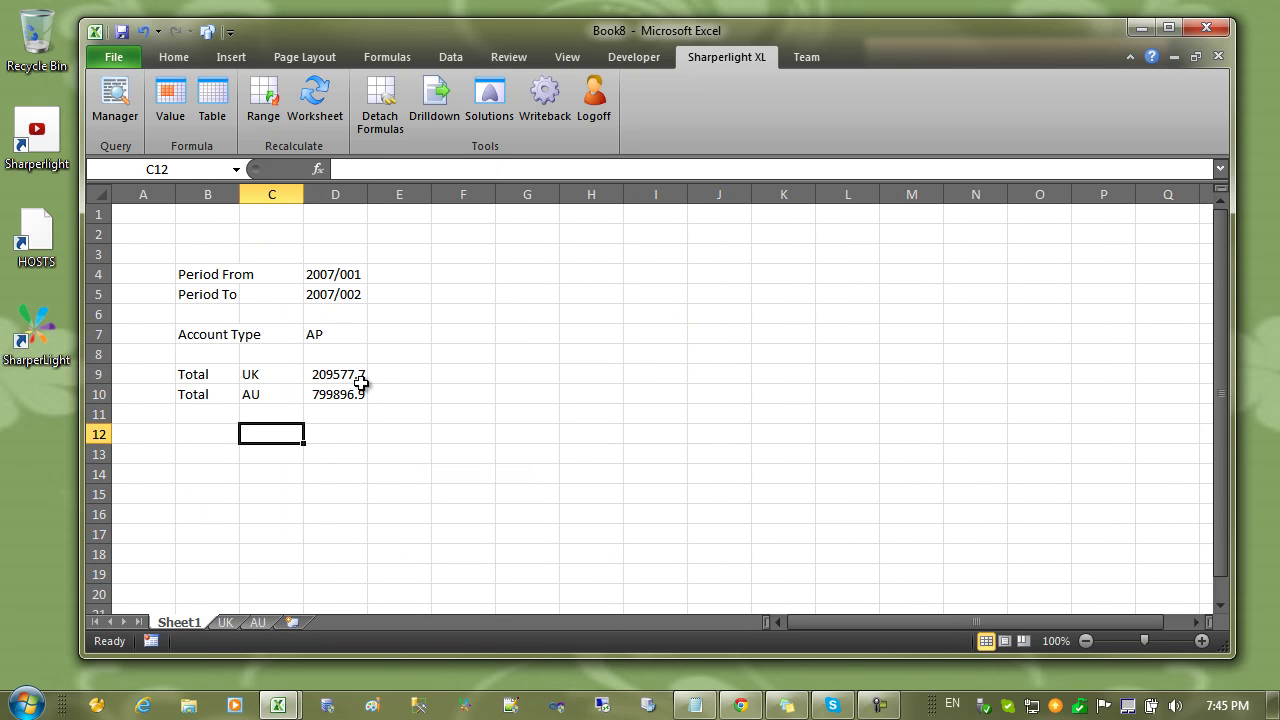
pyautogui.moveTo(466, 272); pyautogui.dragTo(539, 295)
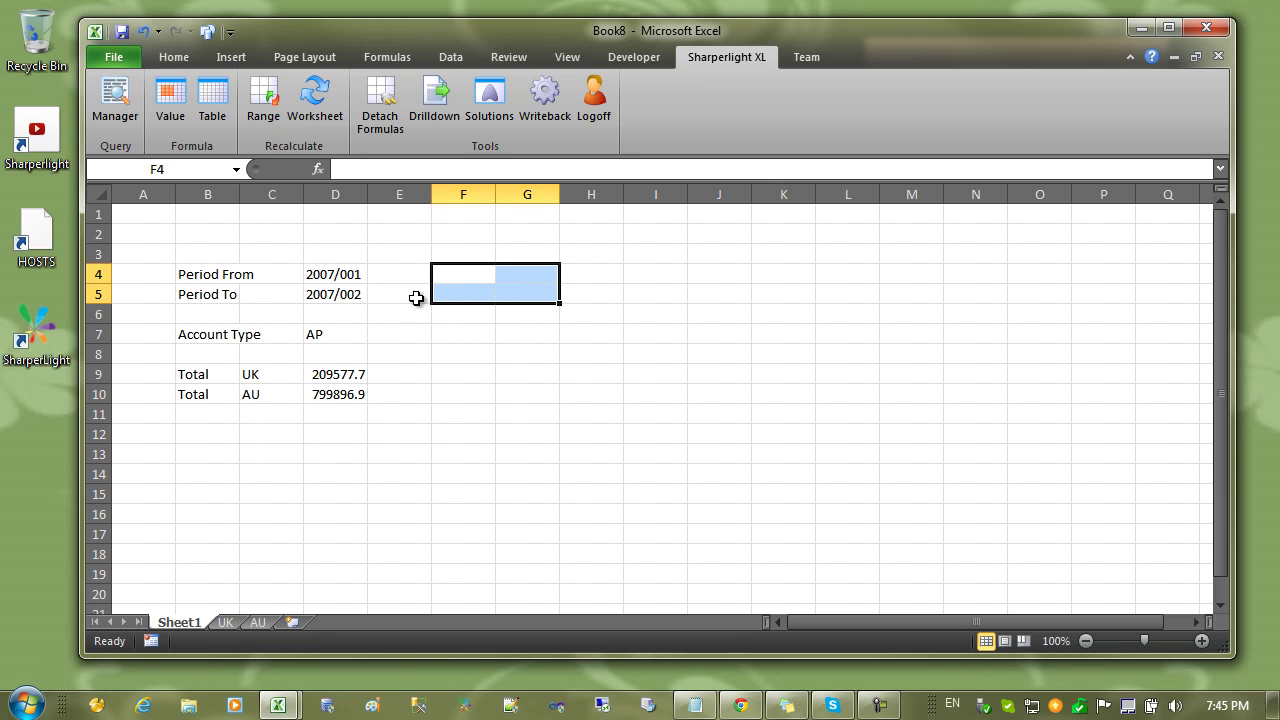
pyautogui.click(331, 300)
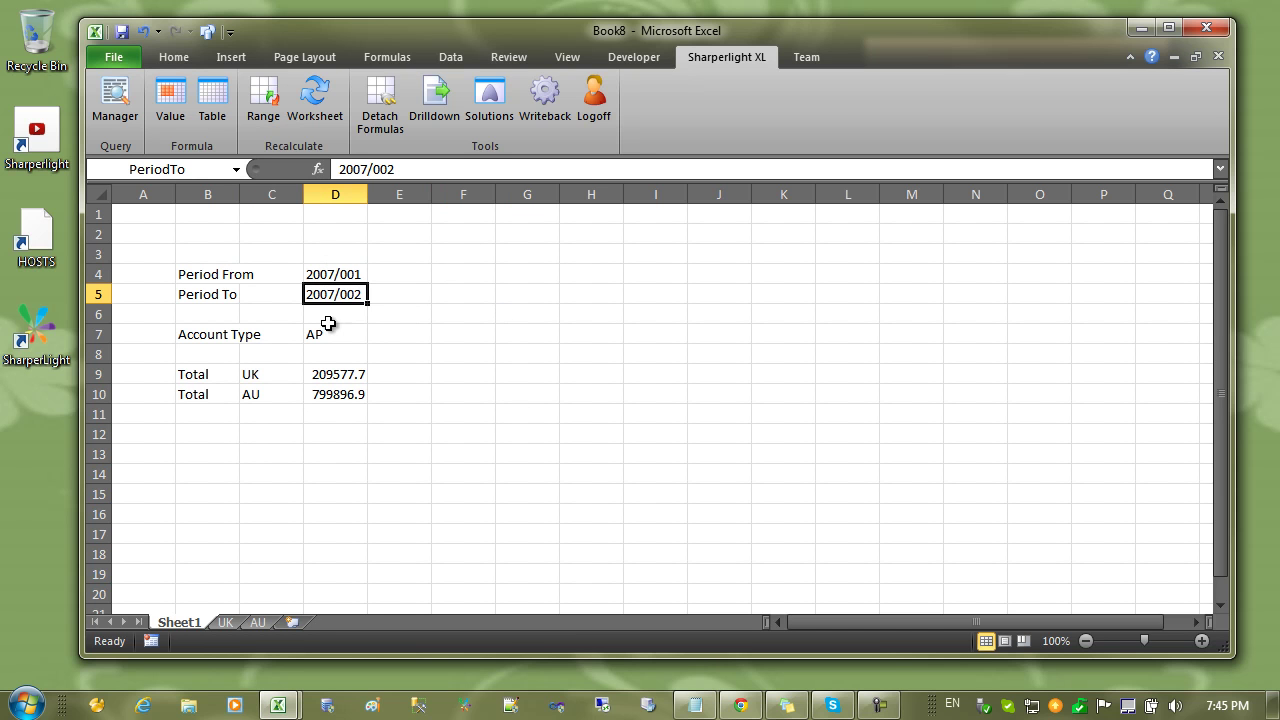
# Confirm Period To as 2007/012 and check the sum of the two totals
pyautogui.click(397, 170)
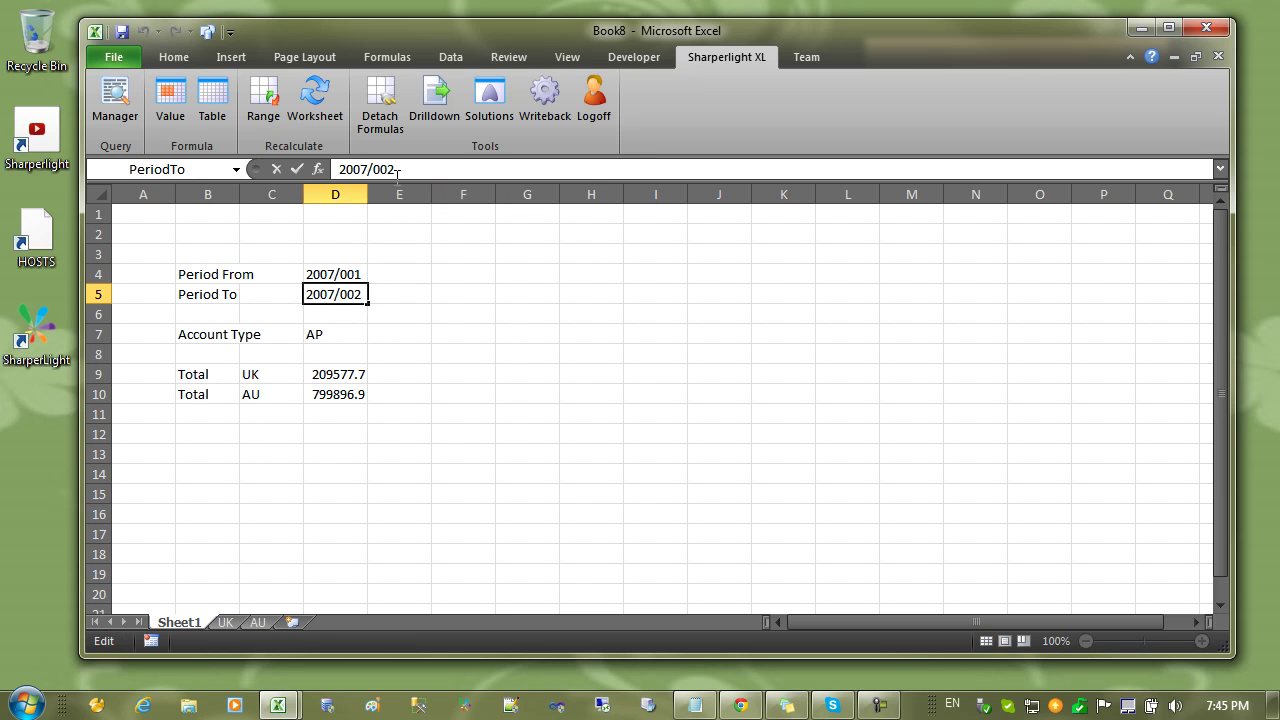
pyautogui.press('Return')
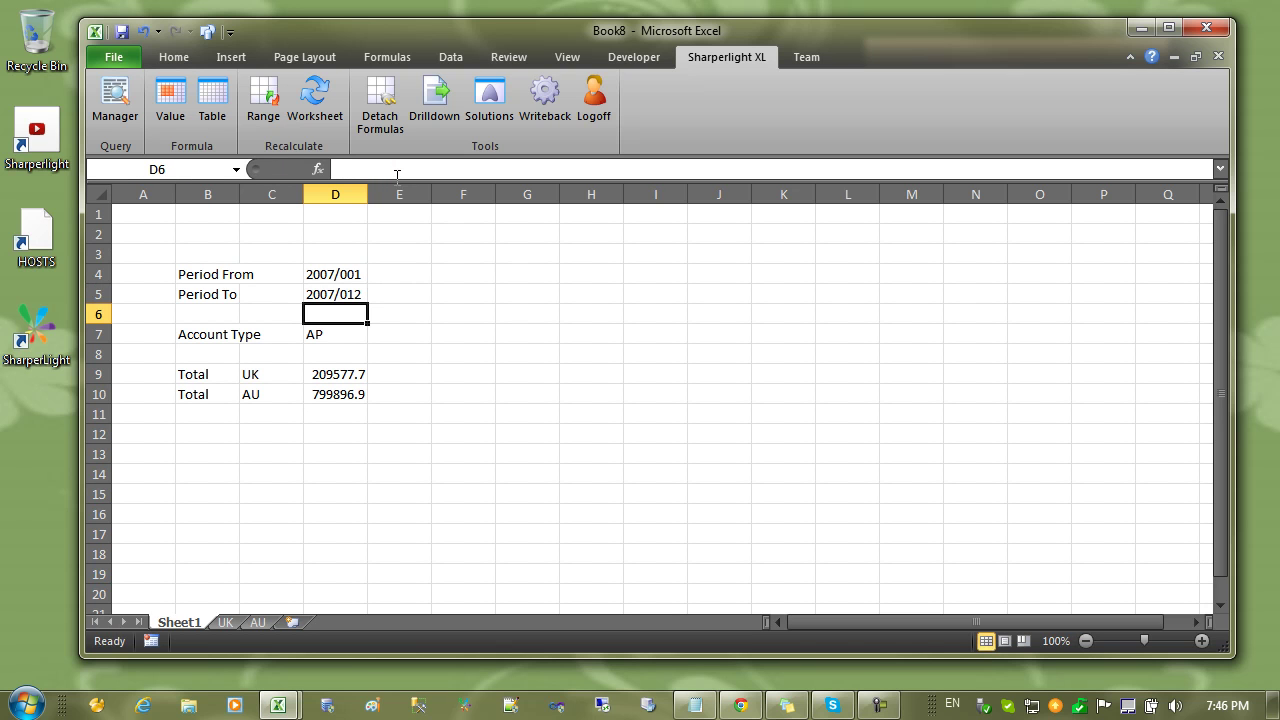
pyautogui.moveTo(343, 372); pyautogui.dragTo(343, 390)
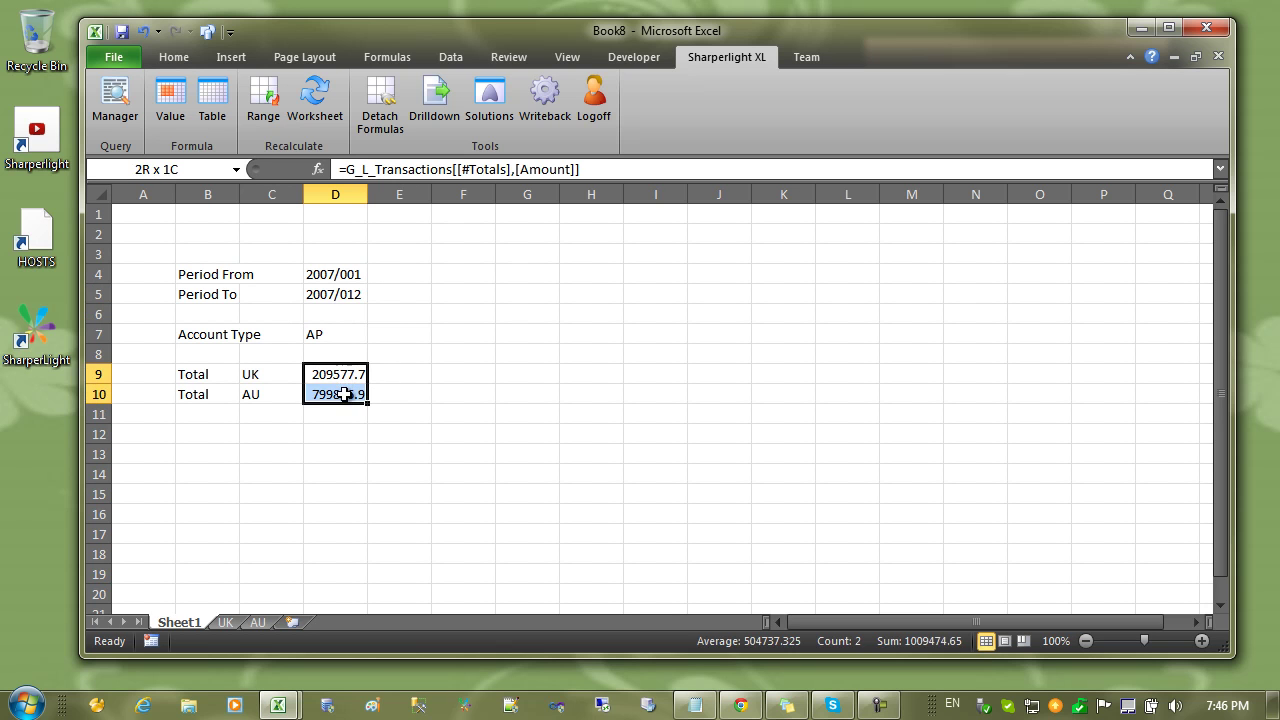
pyautogui.click(457, 379)
pyautogui.click(230, 620)
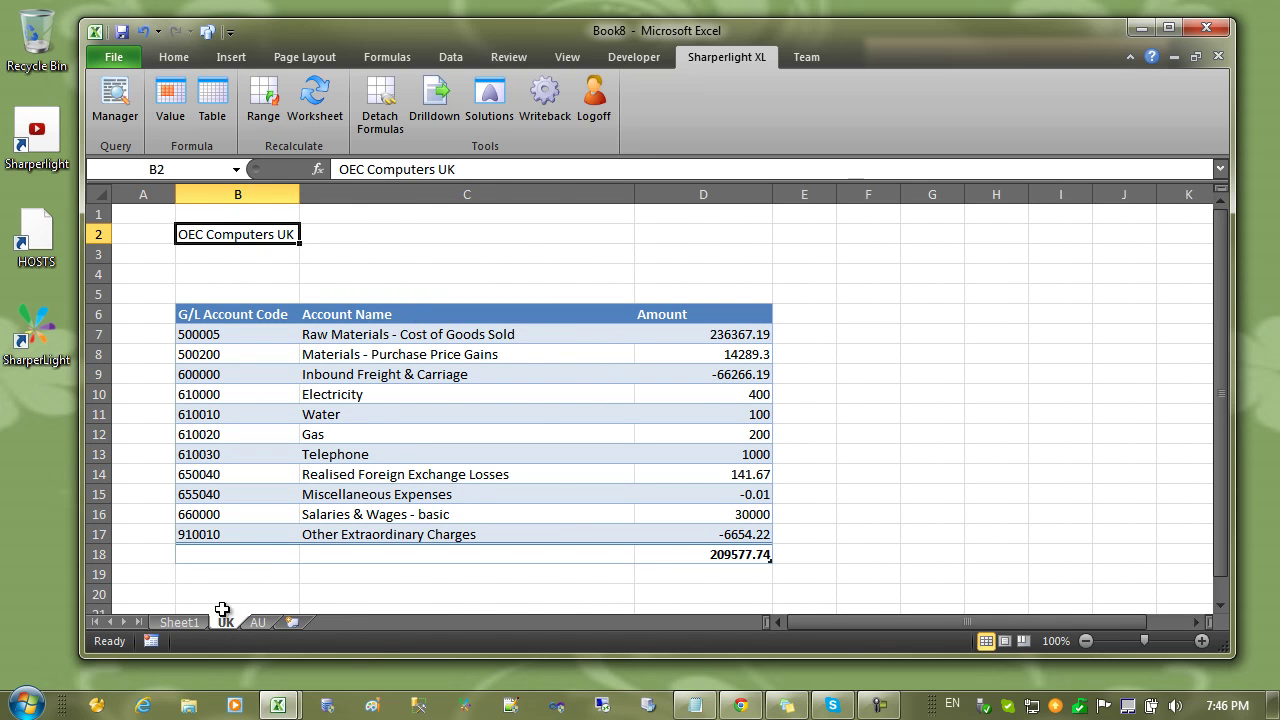
pyautogui.click(185, 623)
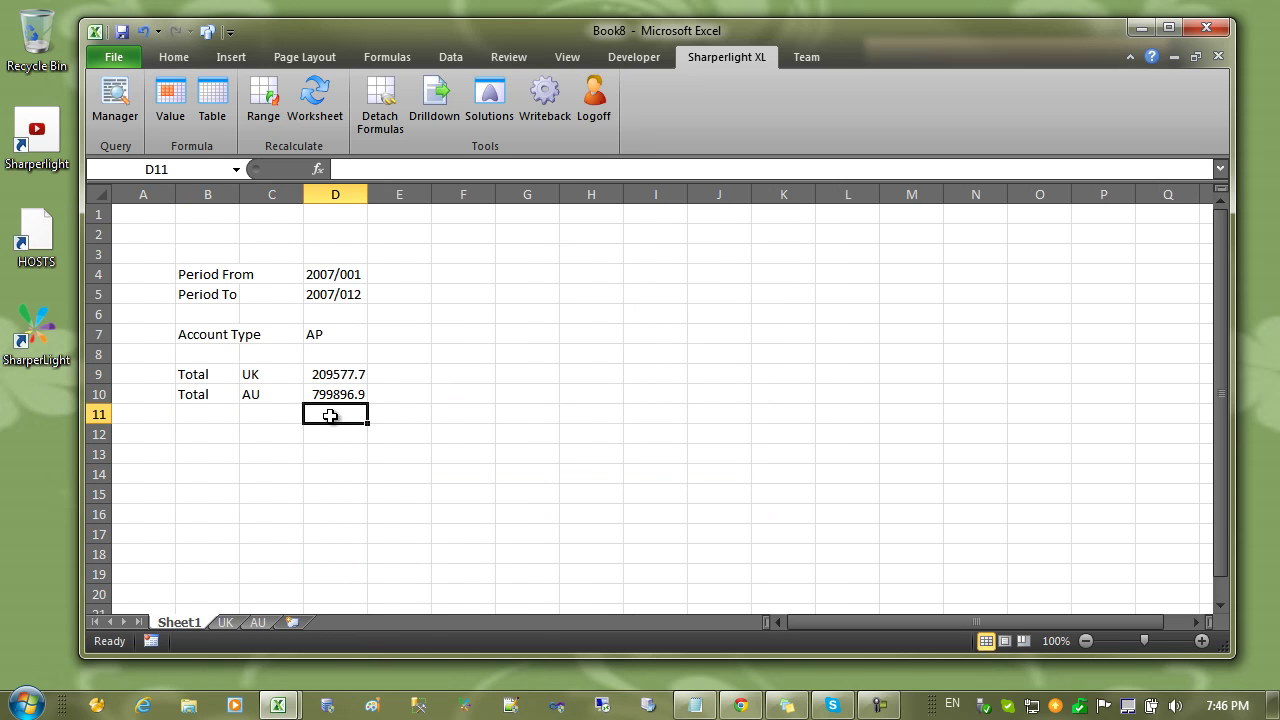
# Recalculate the workbook via Sharperlight XL and check the D9:D10 totals, UK 468264 and AU 0
pyautogui.rightClick(330, 416)
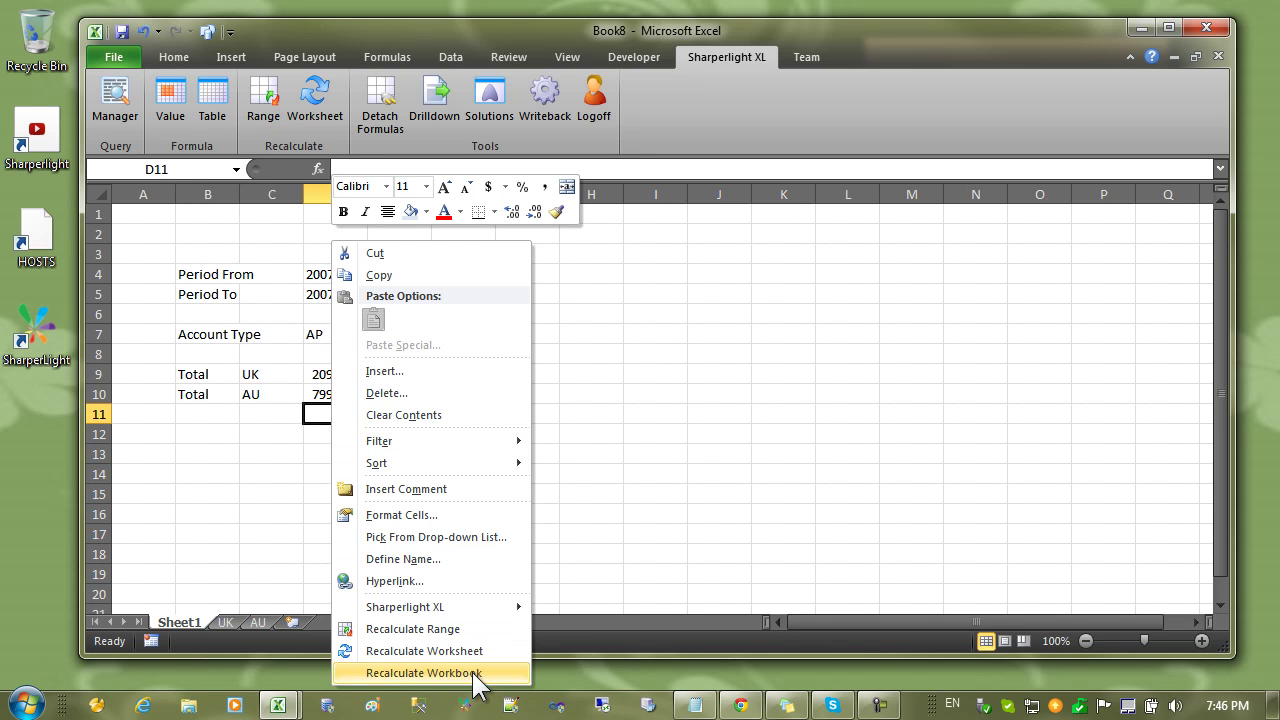
pyautogui.click(475, 673)
pyautogui.click(345, 373)
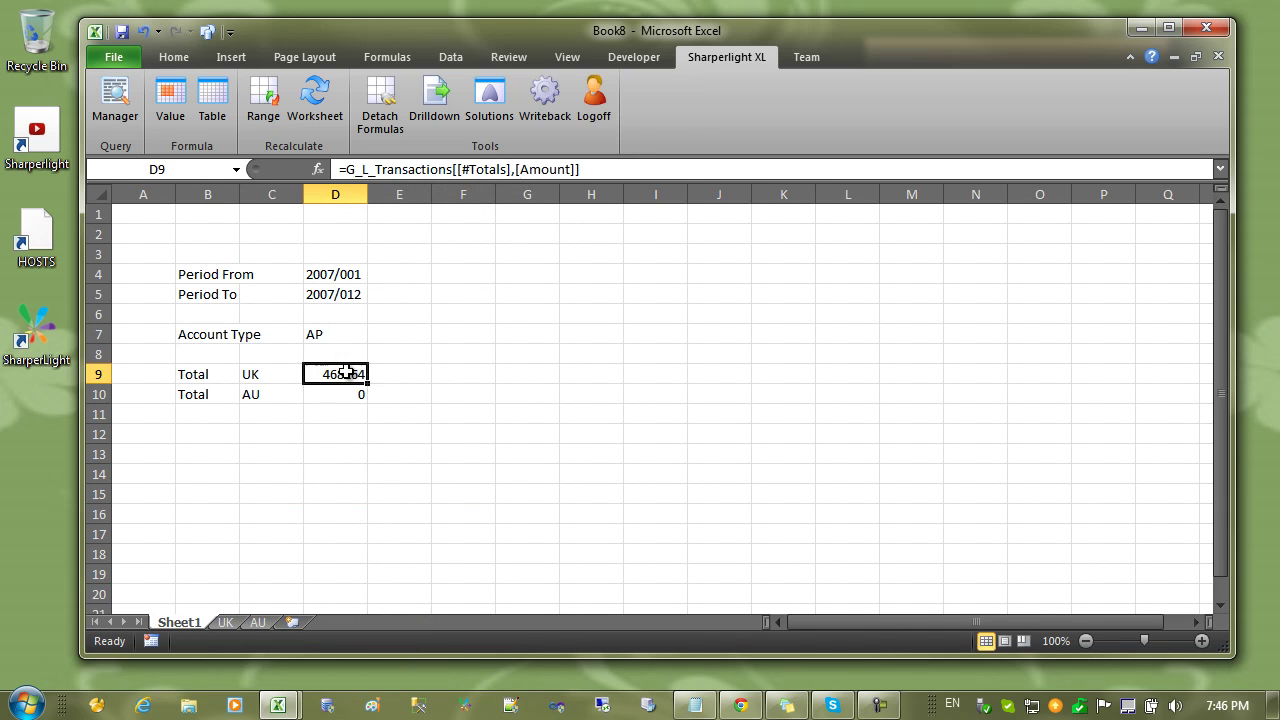
pyautogui.moveTo(345, 373); pyautogui.dragTo(348, 392)
pyautogui.click(486, 314)
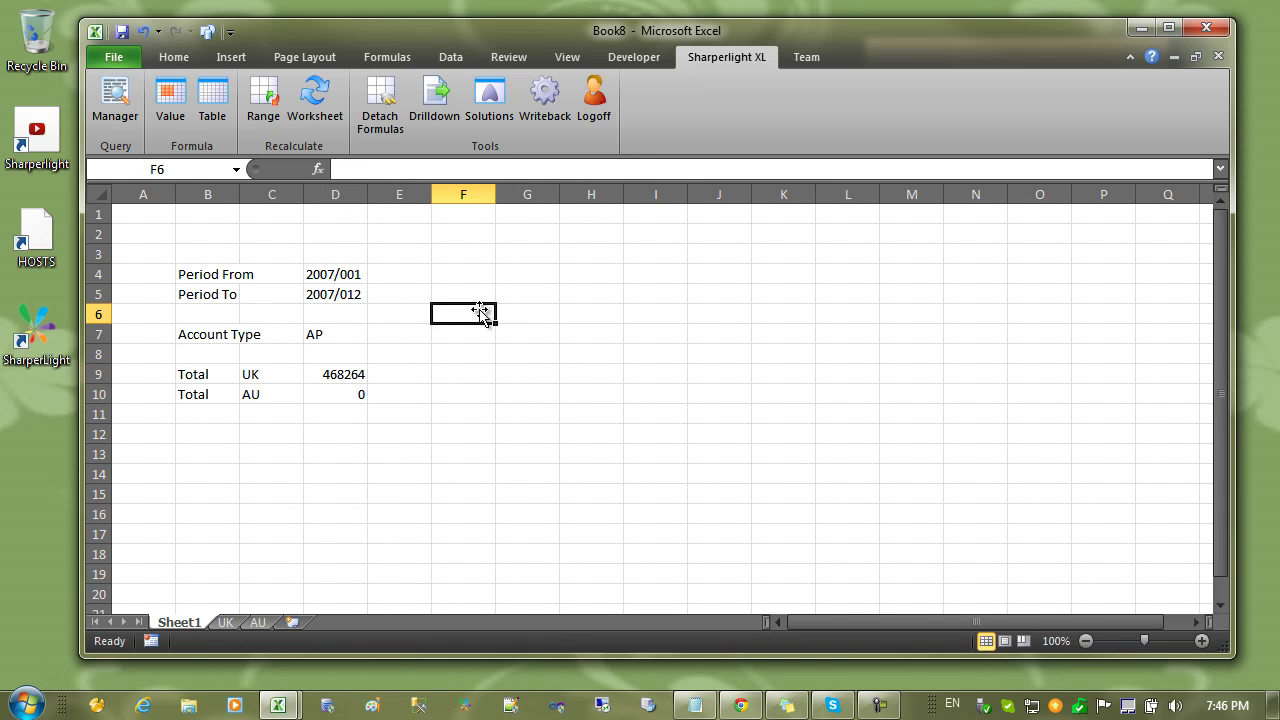
pyautogui.moveTo(443, 270); pyautogui.dragTo(520, 298)
# Show the Developer tab and verify it under Customize Ribbon's All Tabs, cancelling Excel Options
pyautogui.click(546, 372)
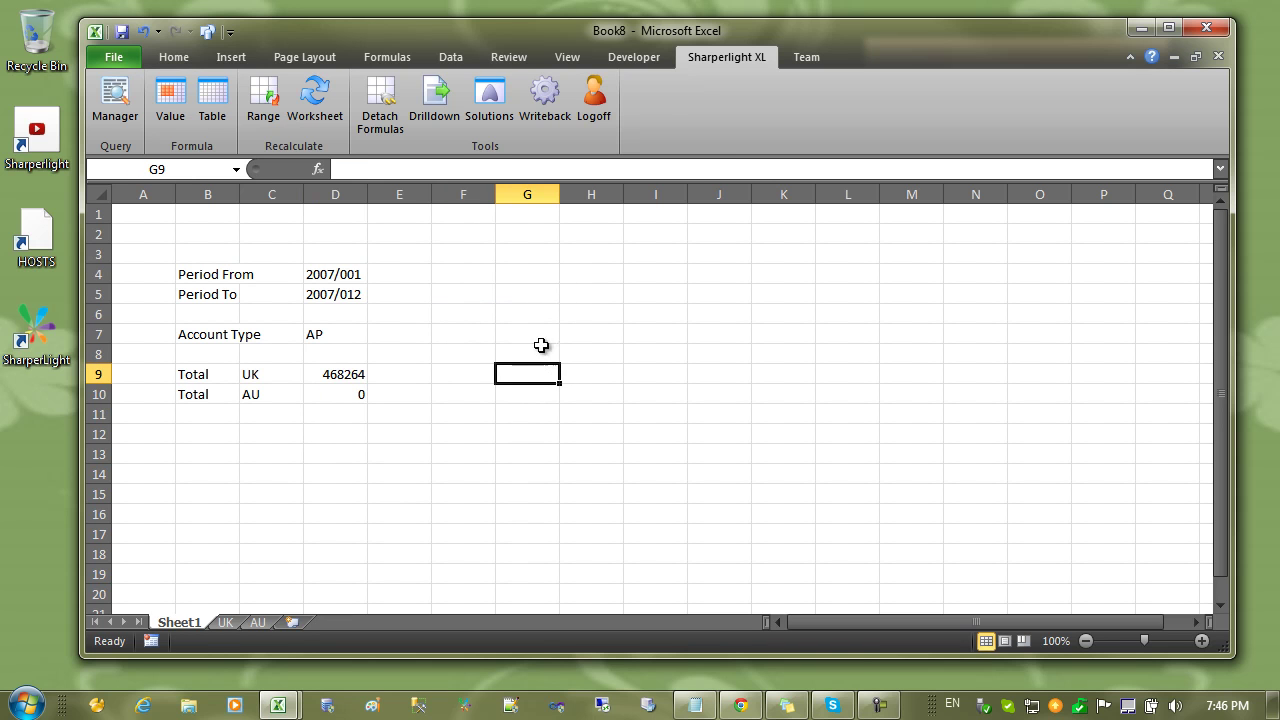
pyautogui.click(636, 57)
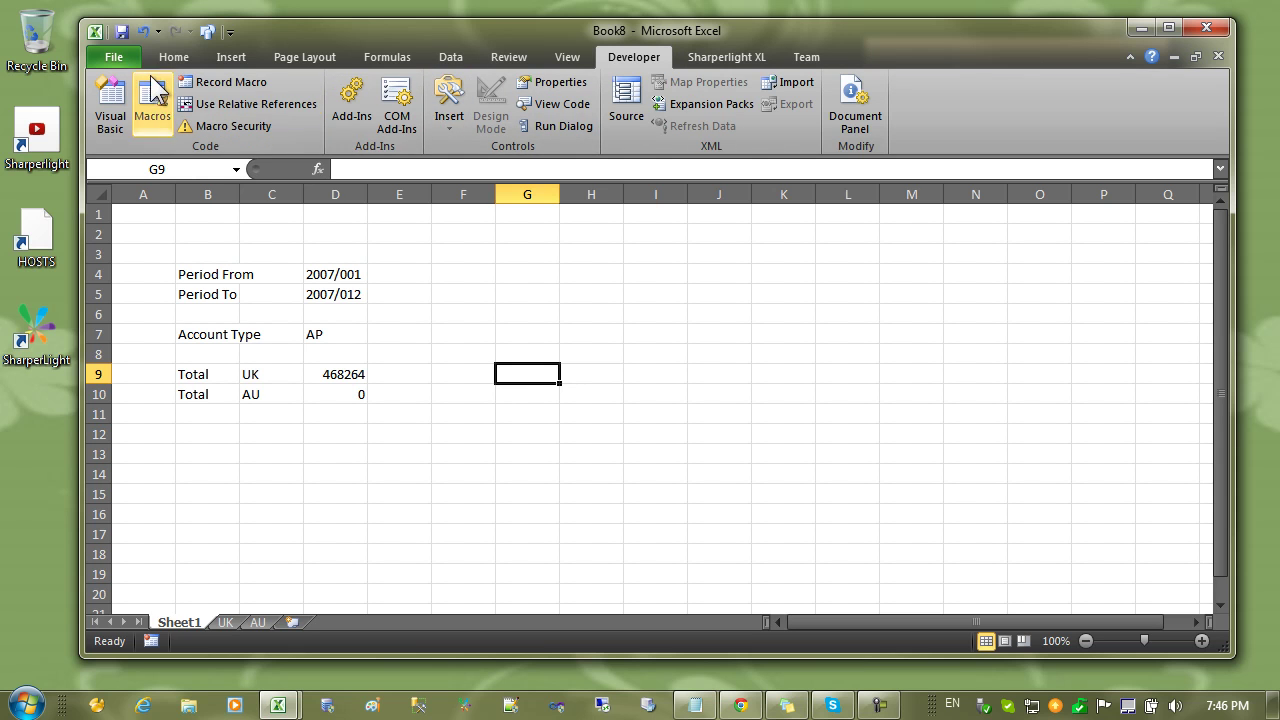
pyautogui.click(114, 57)
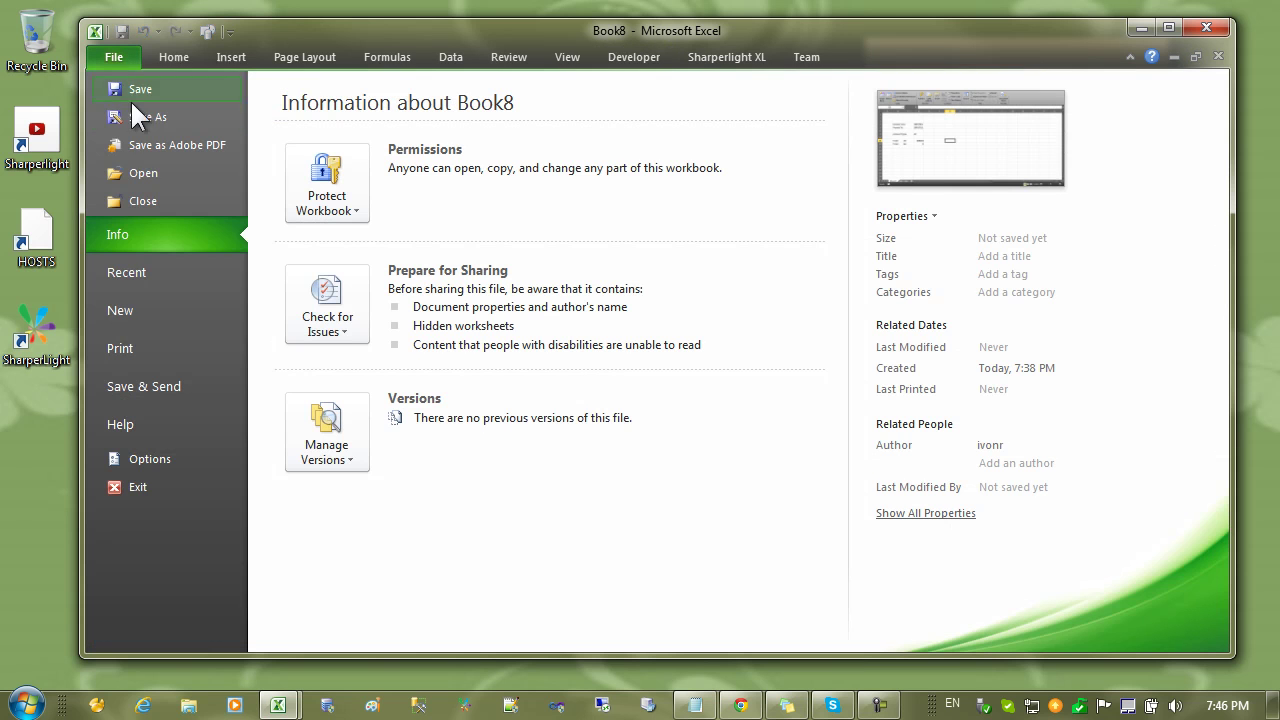
pyautogui.click(159, 459)
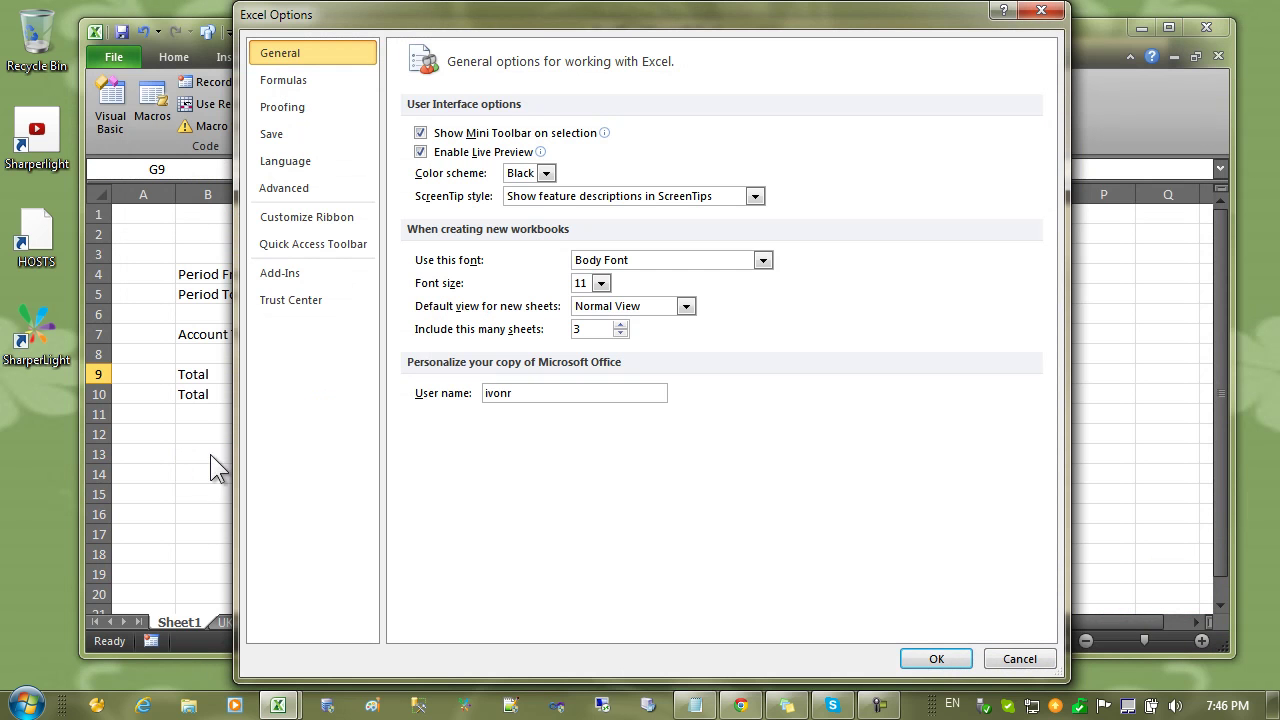
pyautogui.click(343, 215)
pyautogui.click(647, 113)
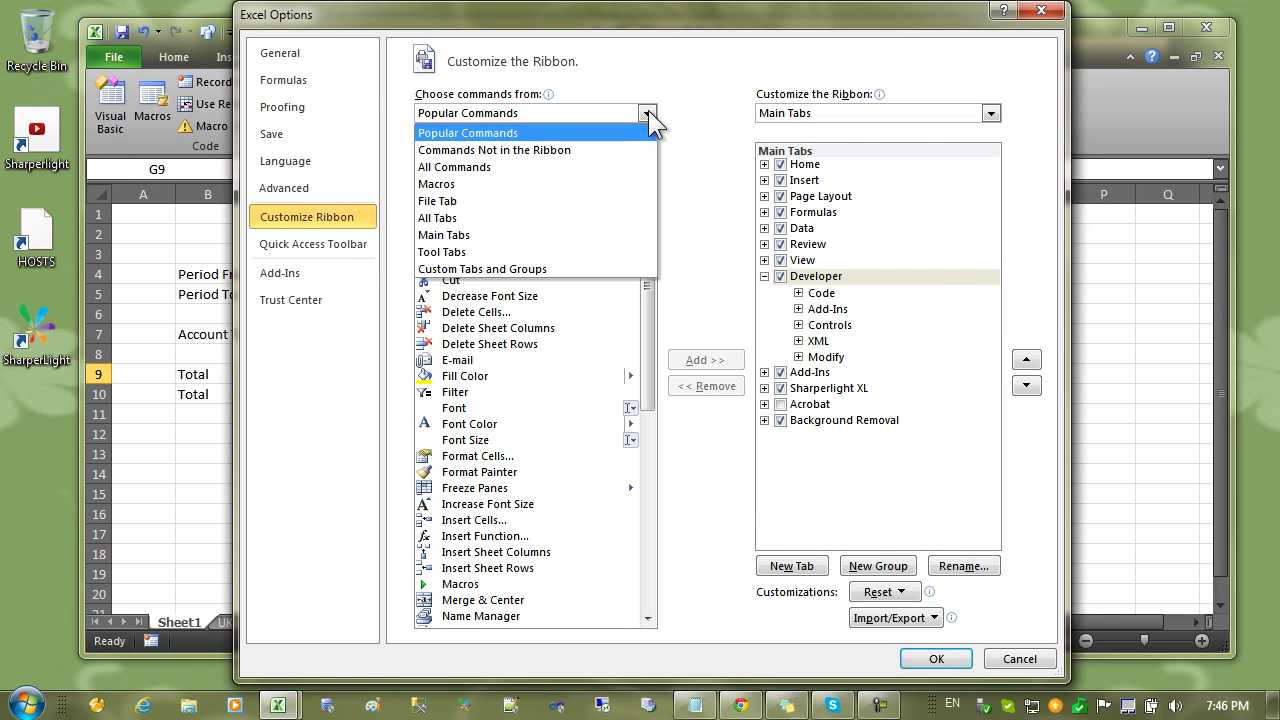
pyautogui.click(476, 219)
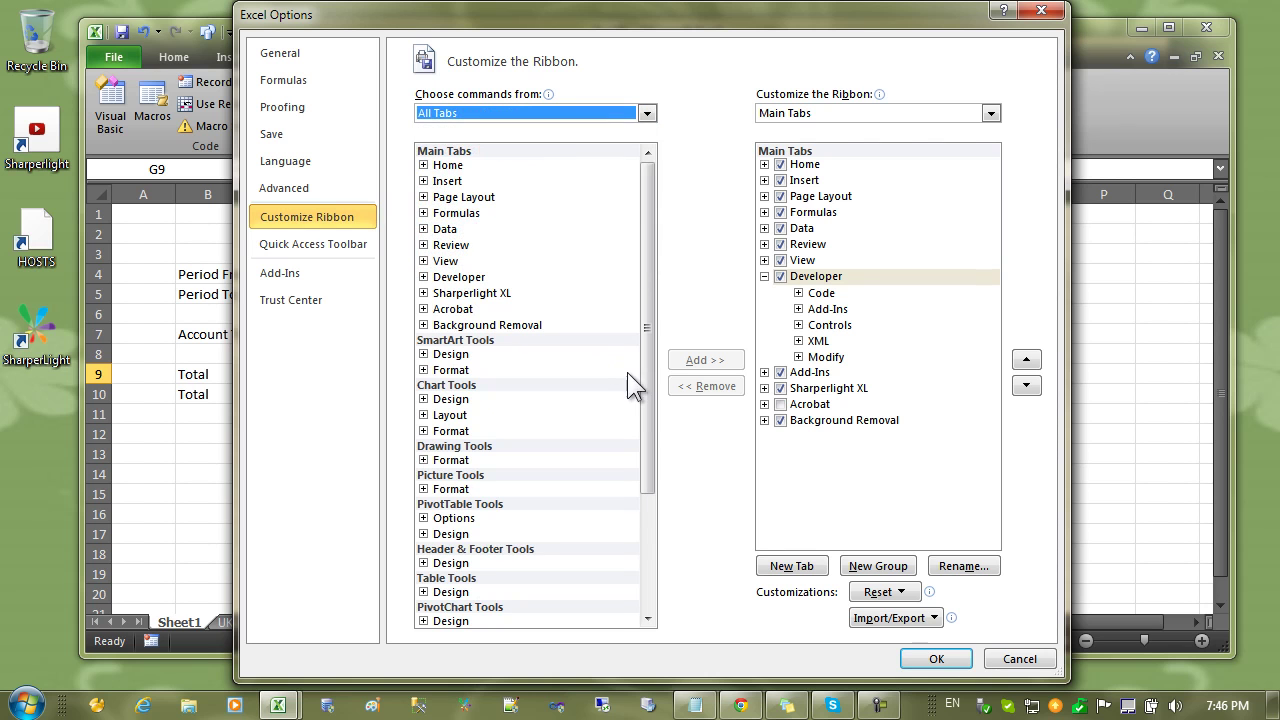
pyautogui.moveTo(643, 352); pyautogui.dragTo(645, 406)
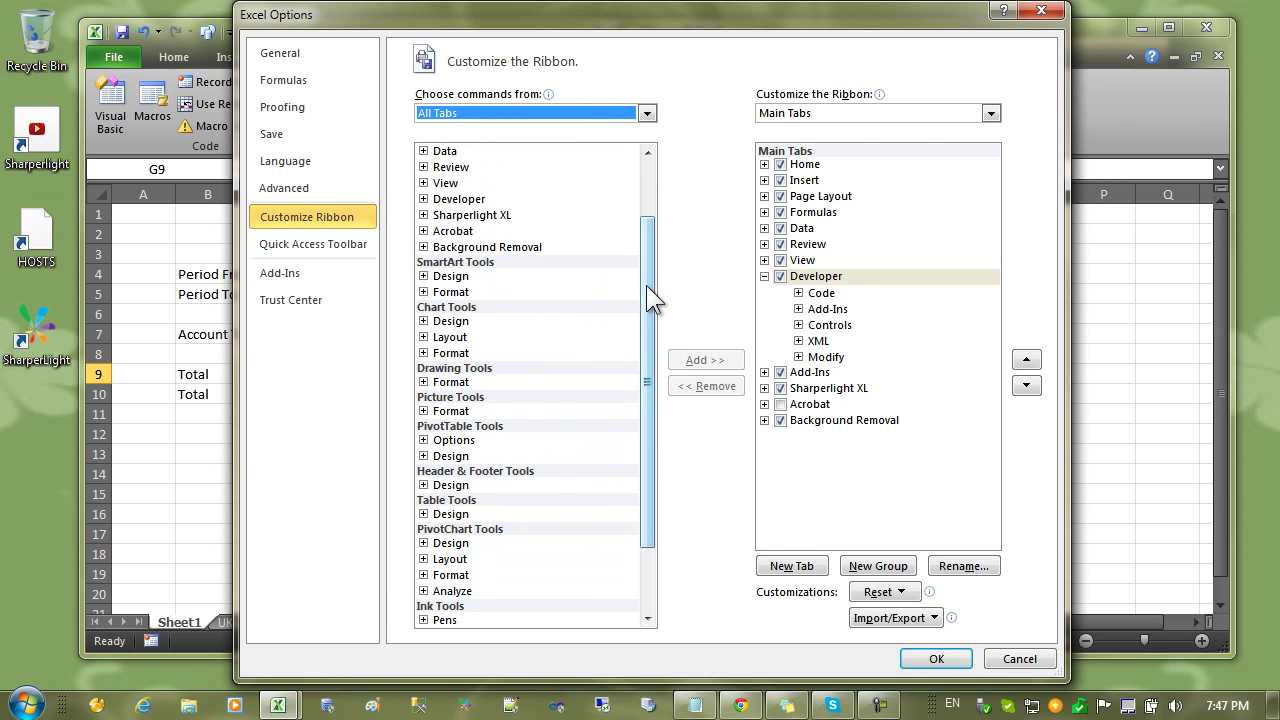
pyautogui.scroll(2, 646, 285)
pyautogui.click(458, 277)
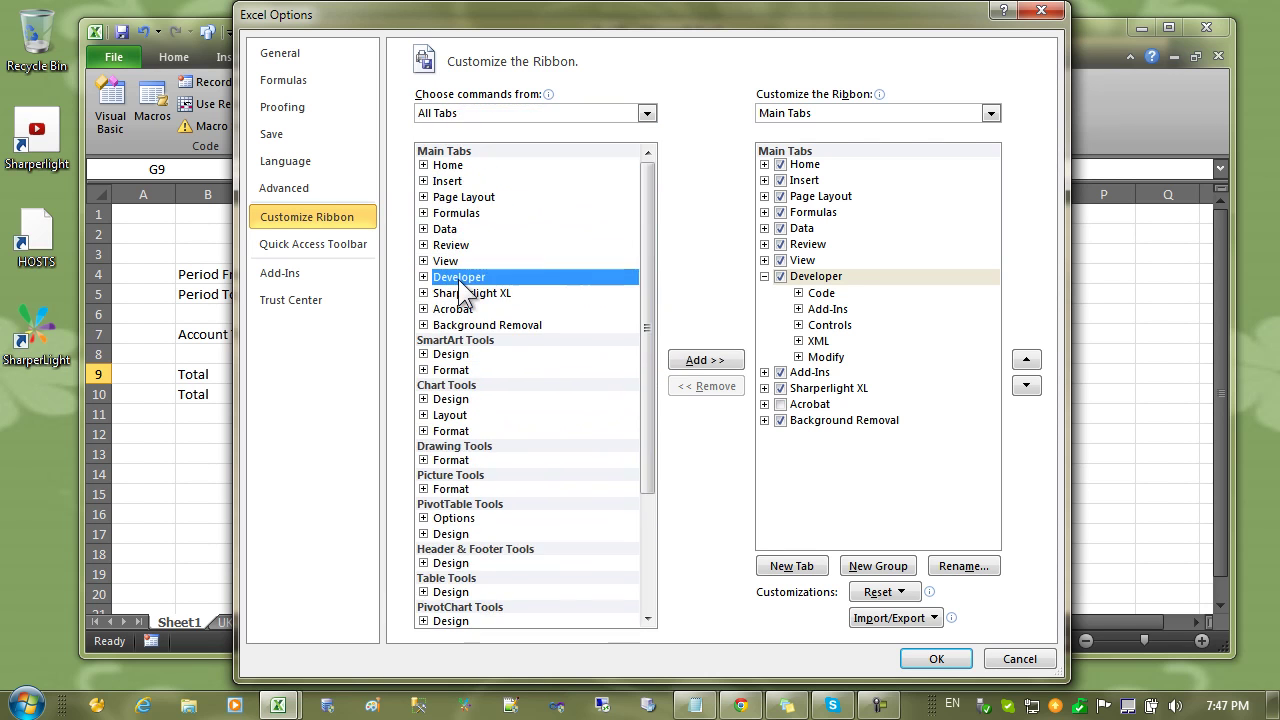
pyautogui.click(1019, 659)
pyautogui.moveTo(463, 274); pyautogui.dragTo(521, 287)
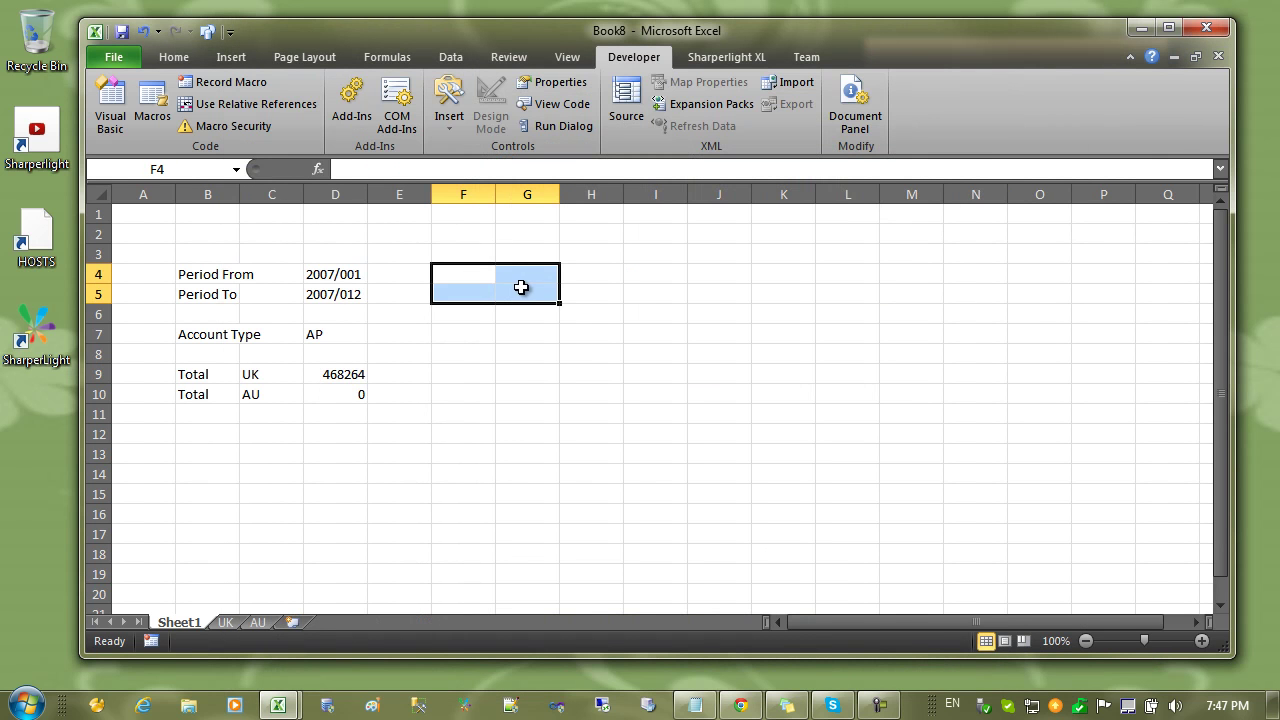
# Draw a form-control button over F4:H5 assigned to the mdRecalcActiveWorkbook macro
pyautogui.click(449, 122)
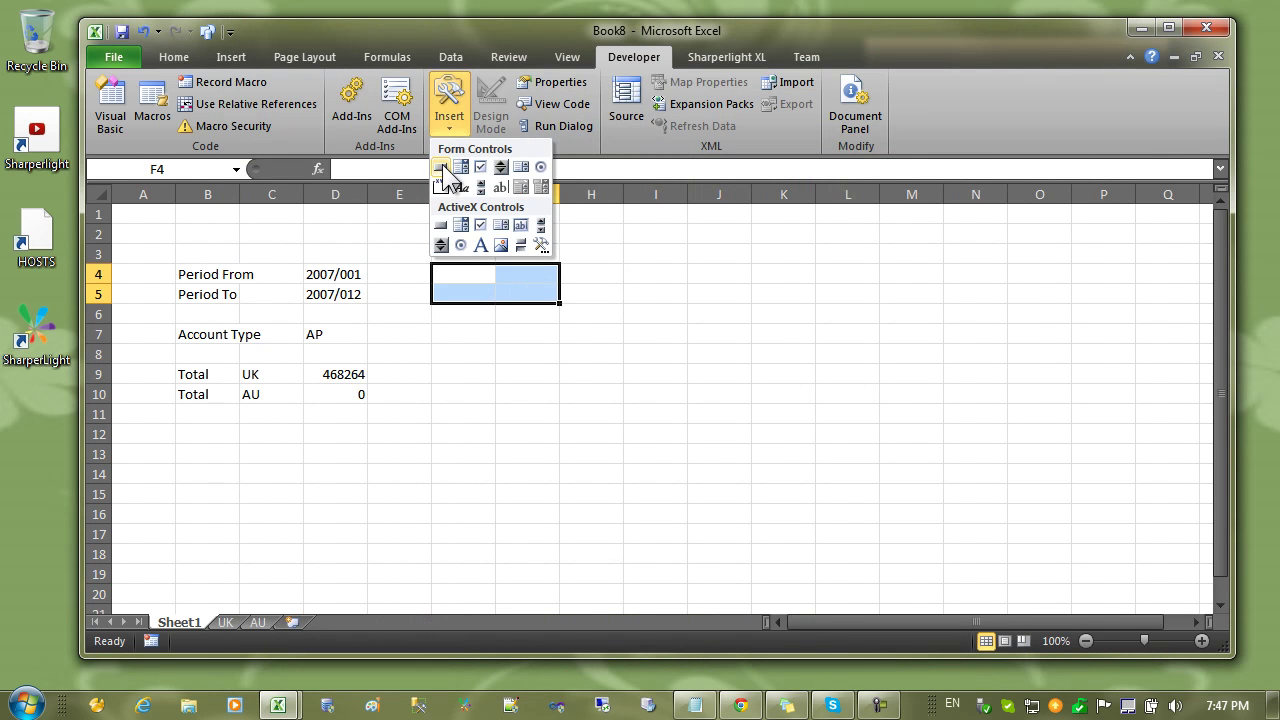
pyautogui.click(441, 166)
pyautogui.moveTo(431, 266); pyautogui.dragTo(575, 301)
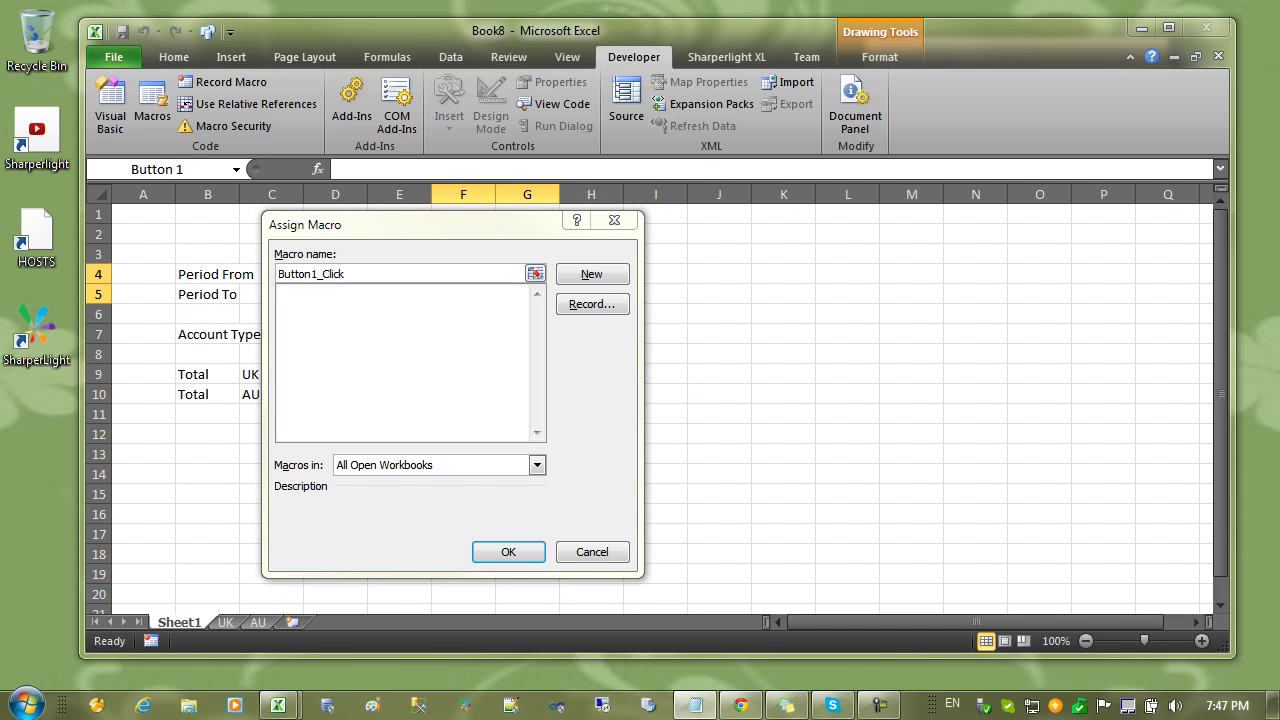
pyautogui.click(345, 282)
pyautogui.write('mdRecalcActiveWorkbook')
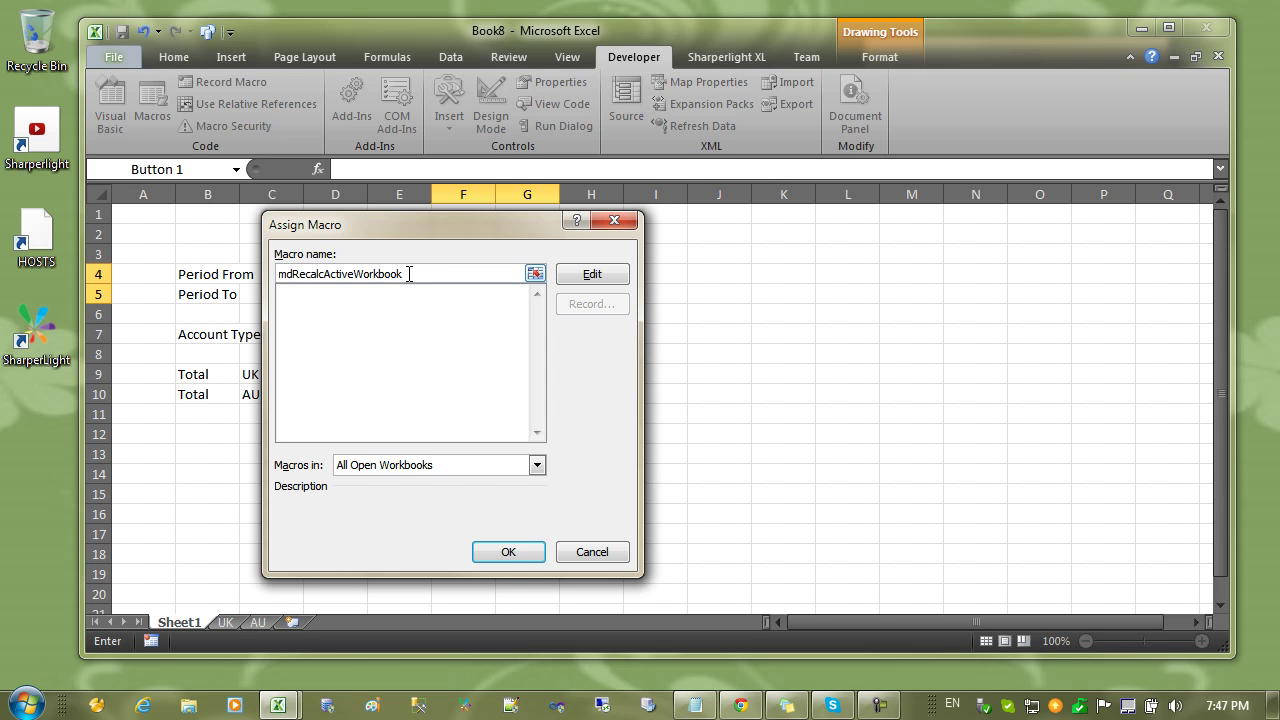
pyautogui.click(508, 552)
# Relabel the button from Button 1 to Update
pyautogui.rightClick(511, 285)
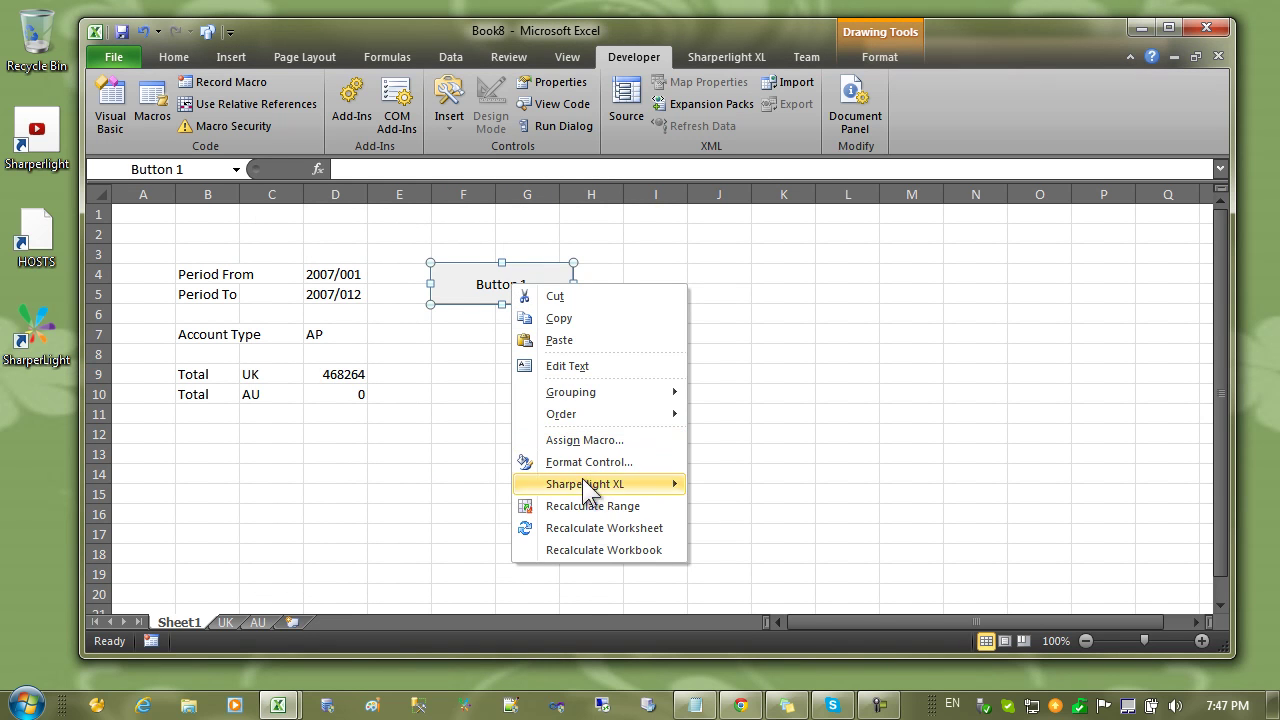
pyautogui.click(592, 367)
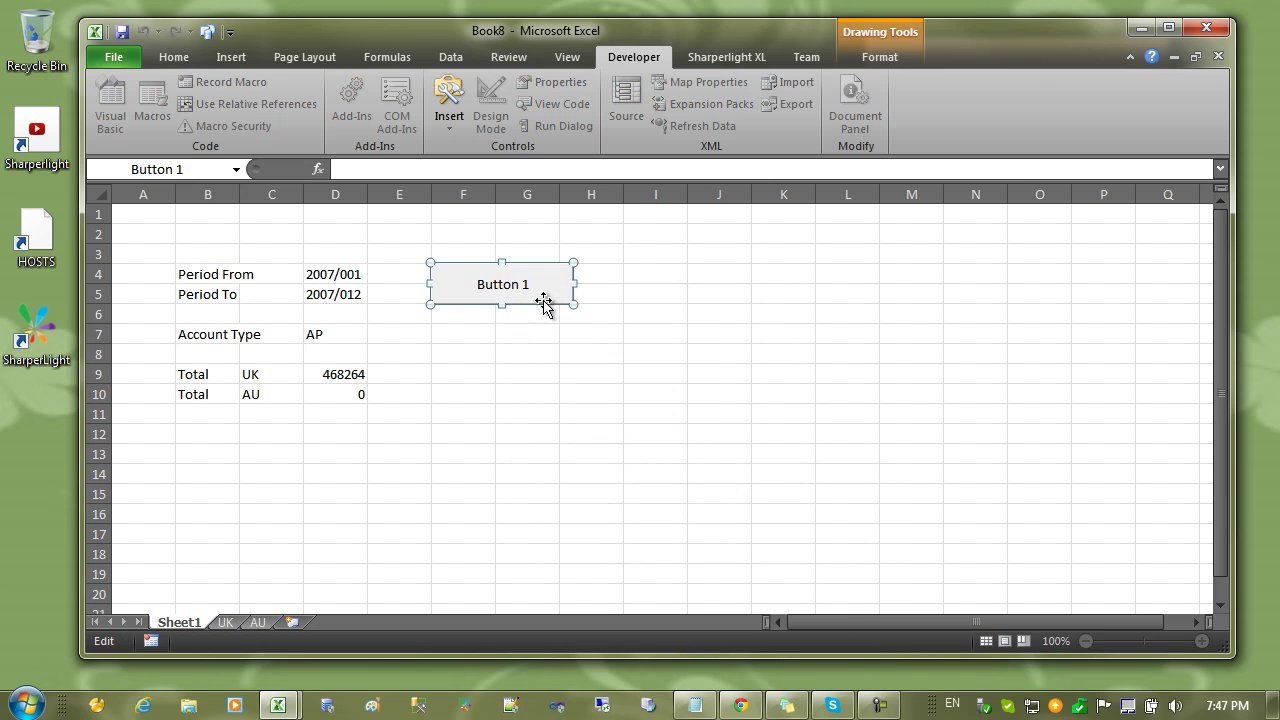
pyautogui.moveTo(530, 287); pyautogui.dragTo(464, 287)
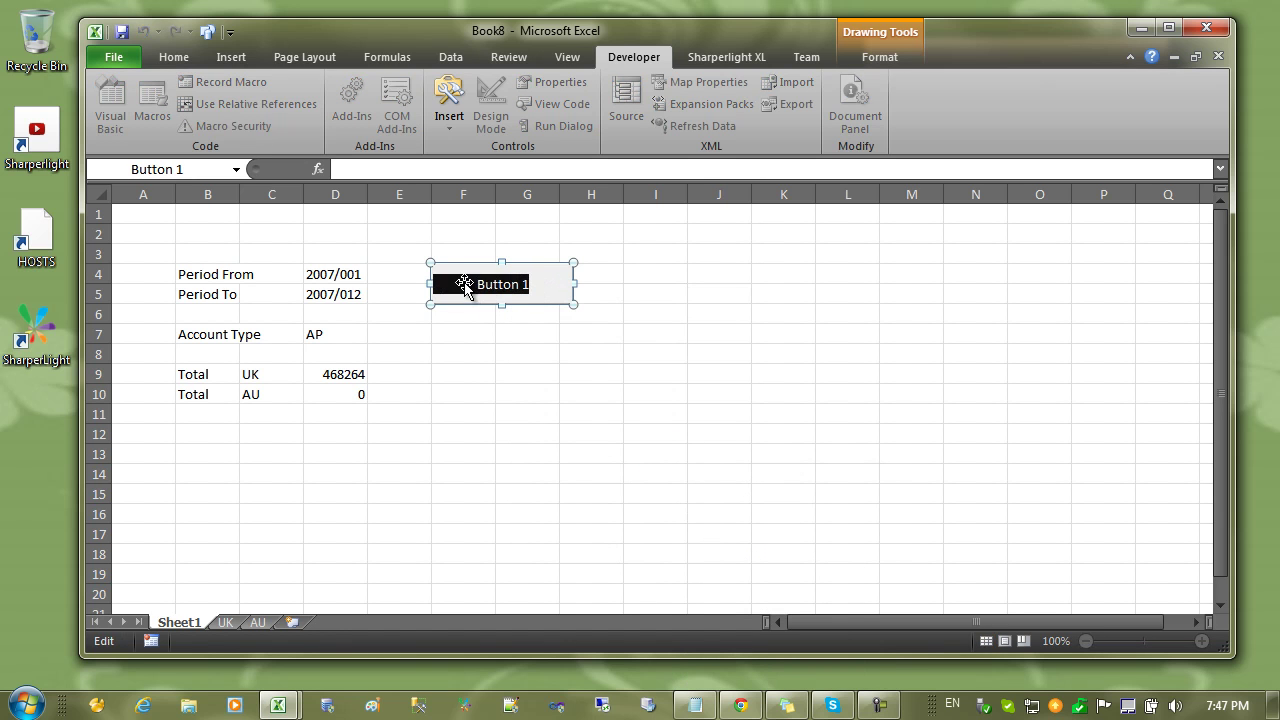
pyautogui.write('Update')
pyautogui.click(520, 372)
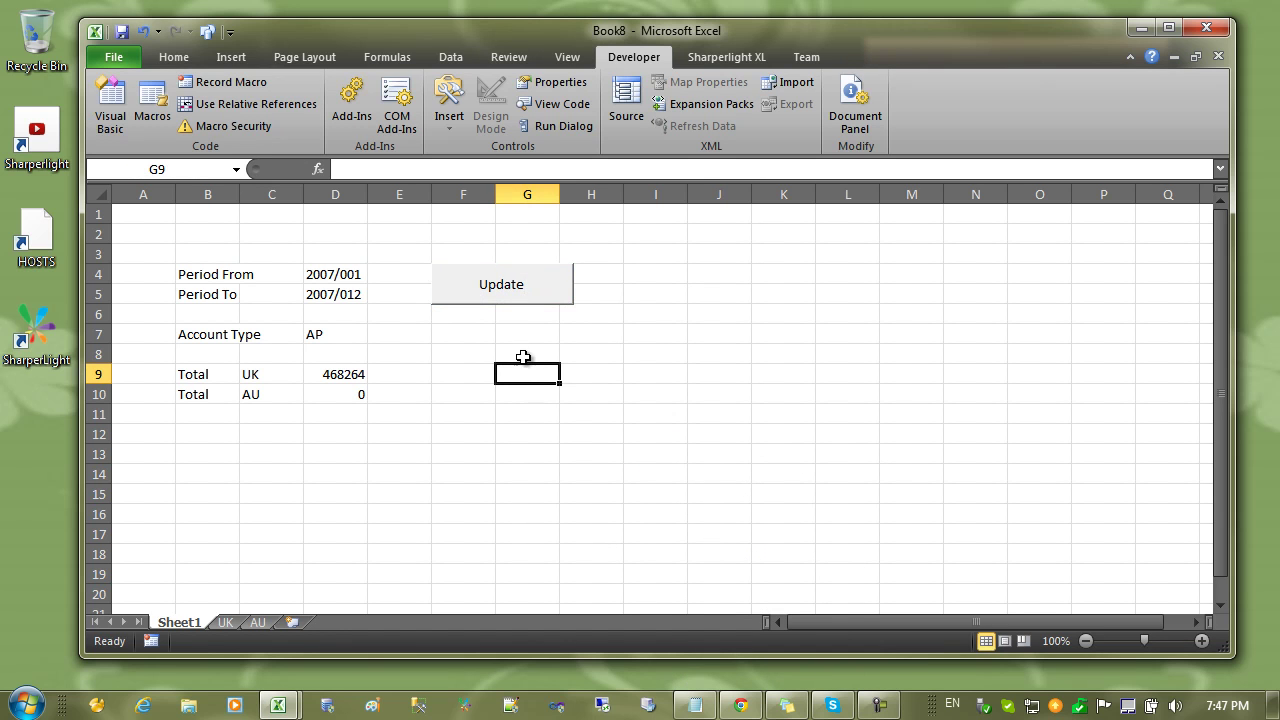
# Change Period To in D5 from 2007/012 to 2007/001 and refresh the totals with Update
pyautogui.click(499, 292)
pyautogui.click(350, 295)
pyautogui.moveTo(381, 170); pyautogui.dragTo(409, 167)
pyautogui.write('01')
pyautogui.press('Return')
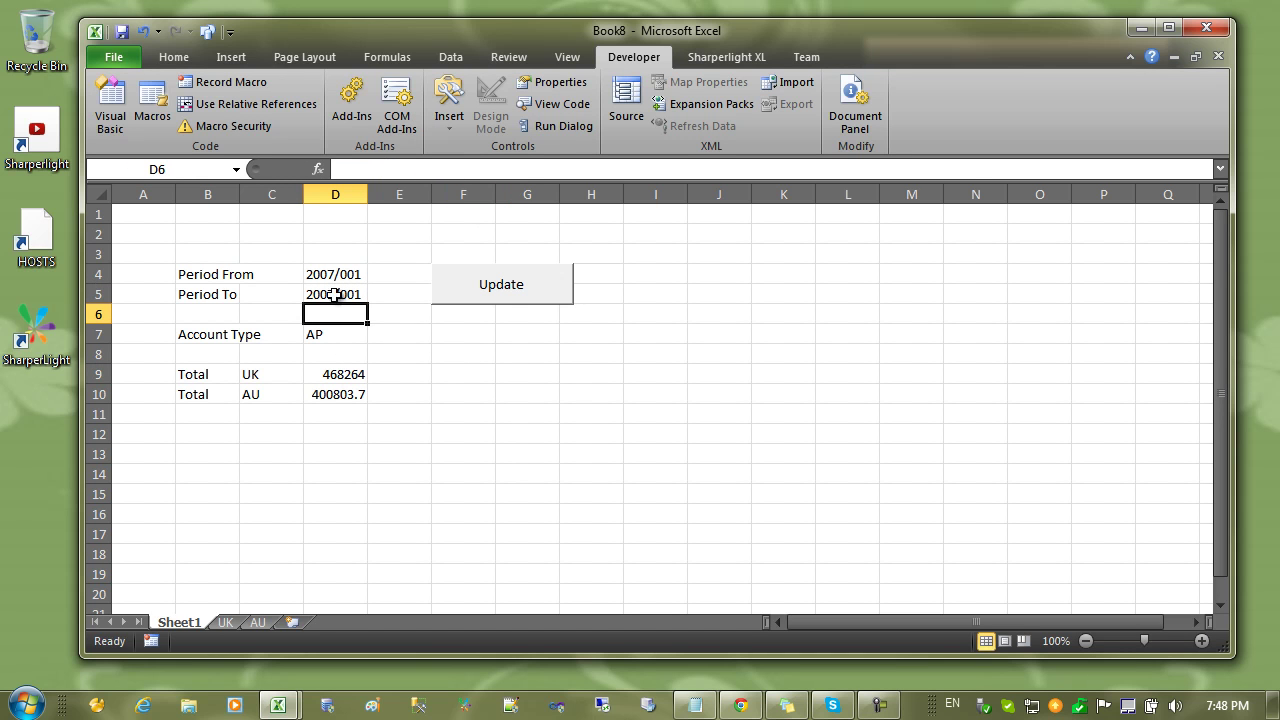
pyautogui.click(502, 287)
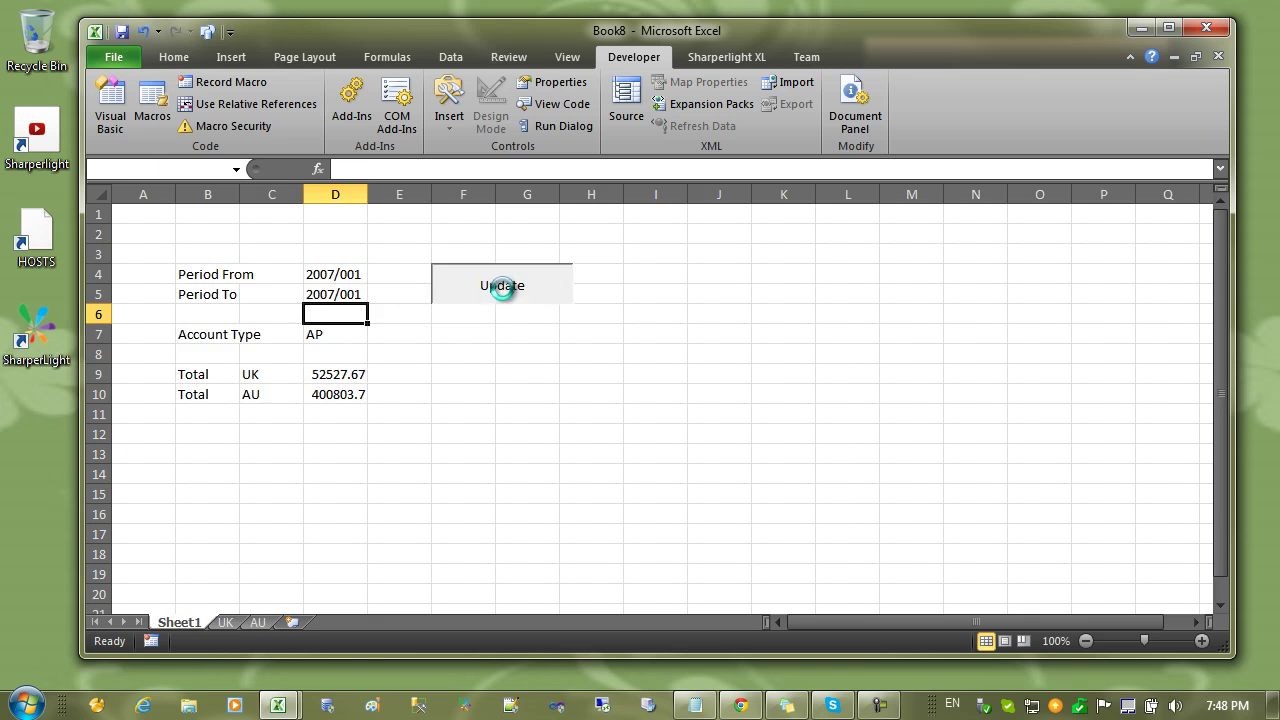
pyautogui.click(434, 354)
pyautogui.click(271, 494)
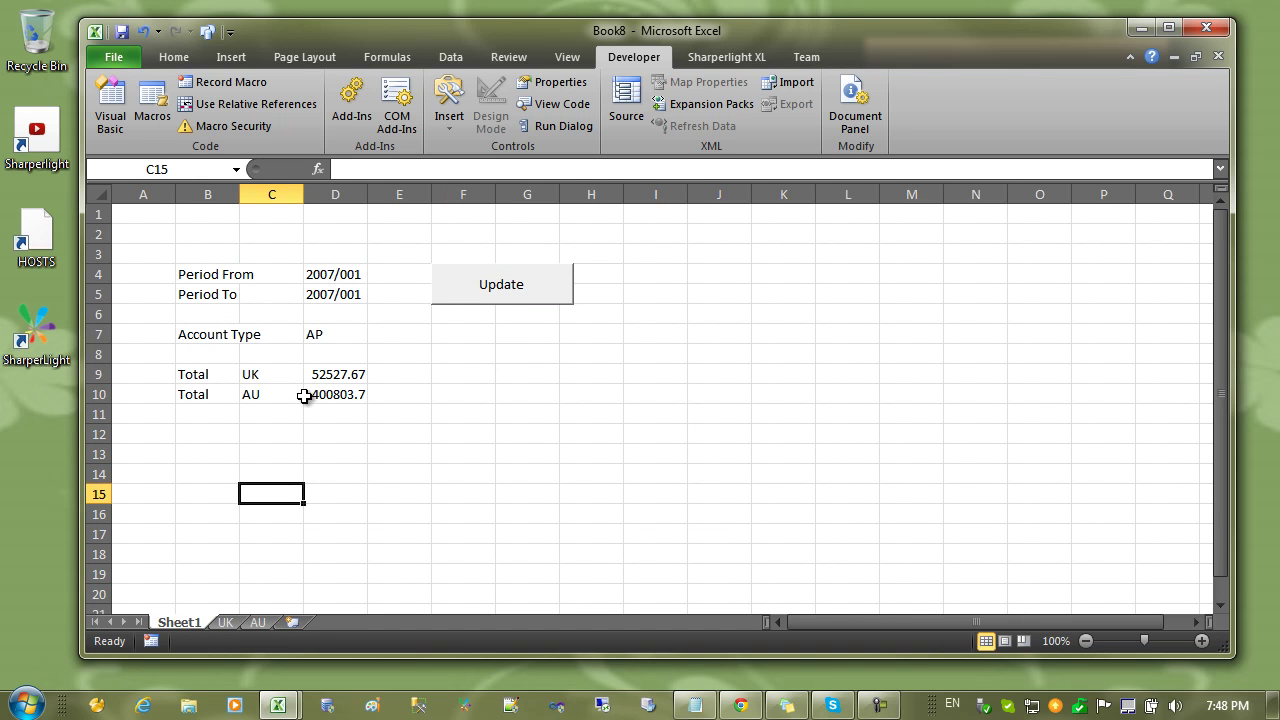
pyautogui.click(125, 58)
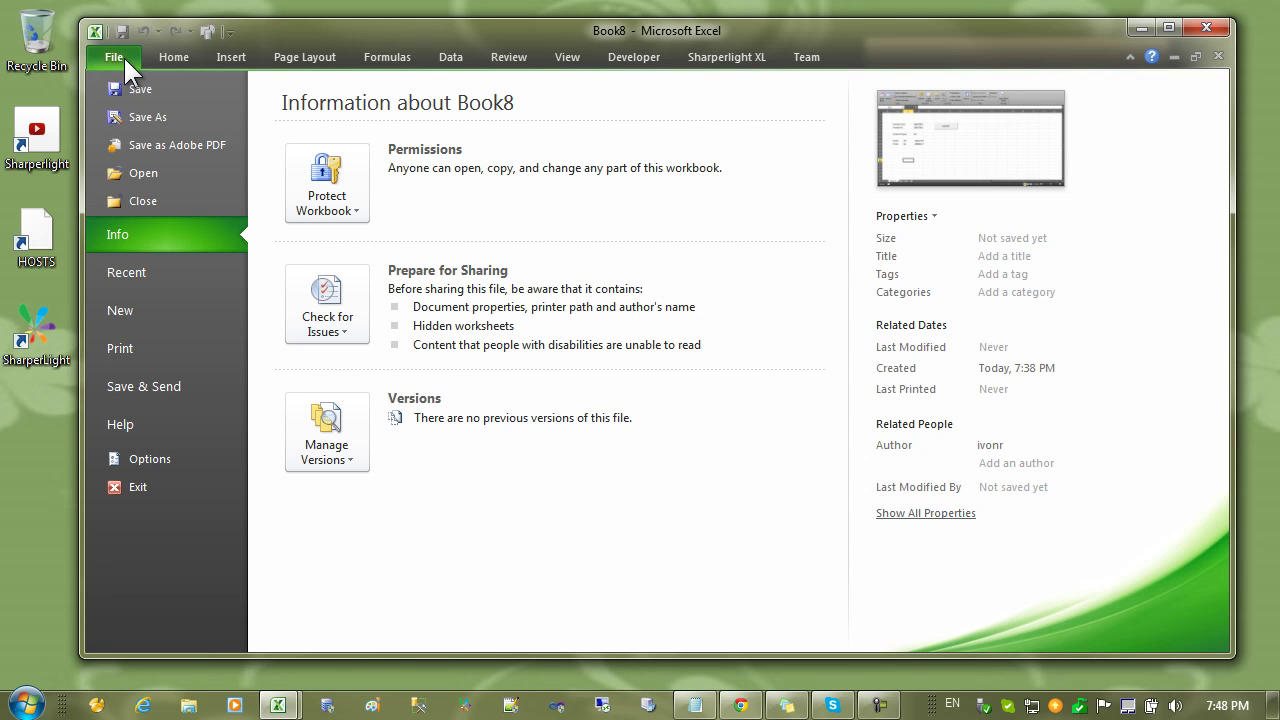
pyautogui.click(169, 459)
pyautogui.click(298, 217)
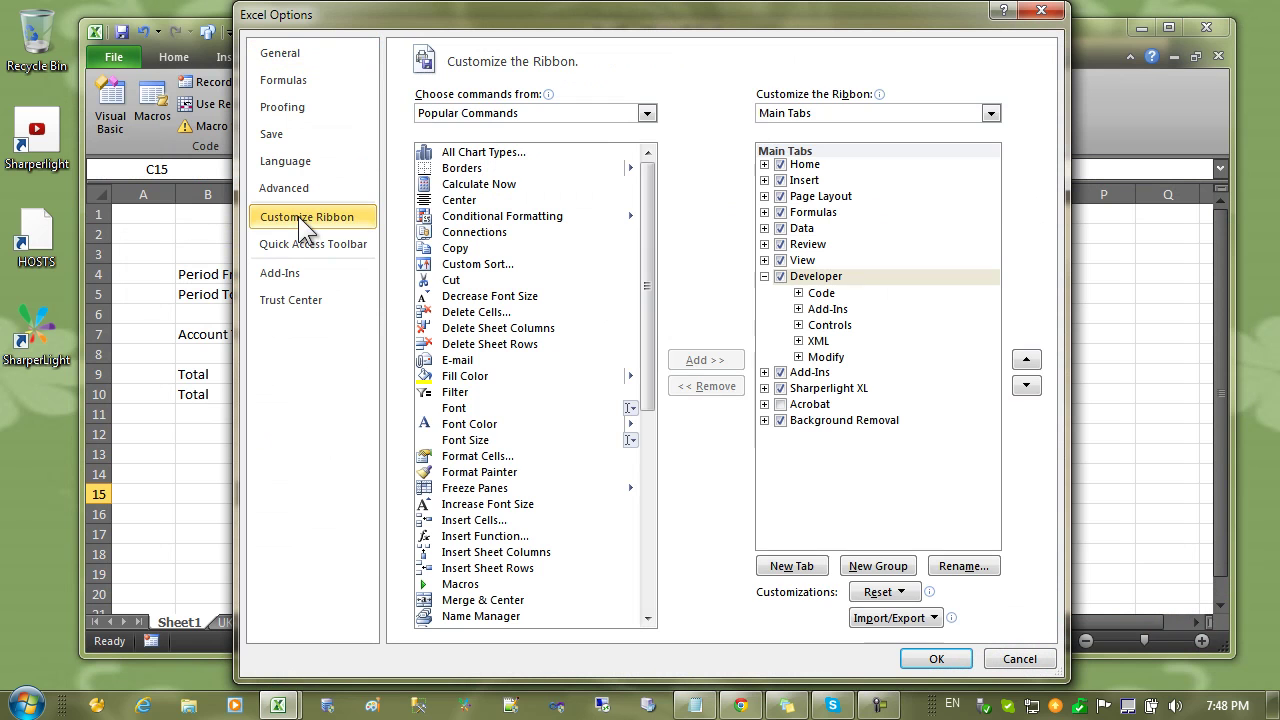
pyautogui.click(647, 113)
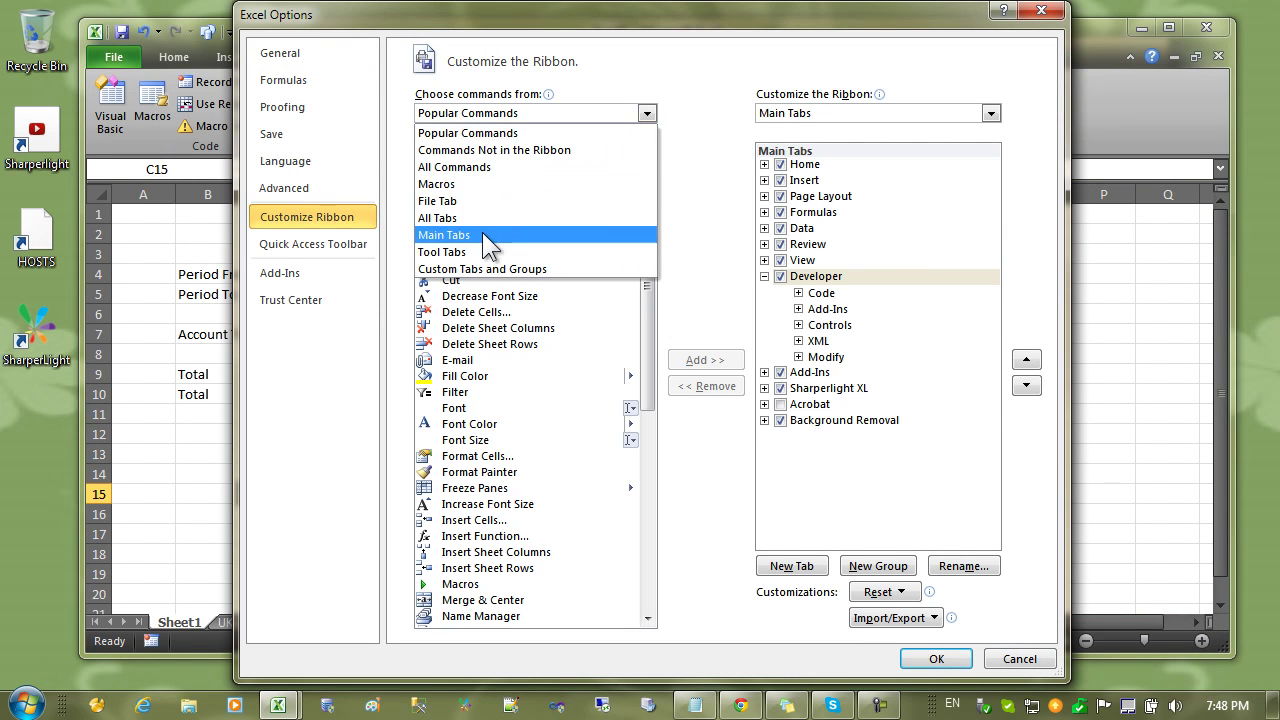
pyautogui.click(482, 184)
pyautogui.click(482, 186)
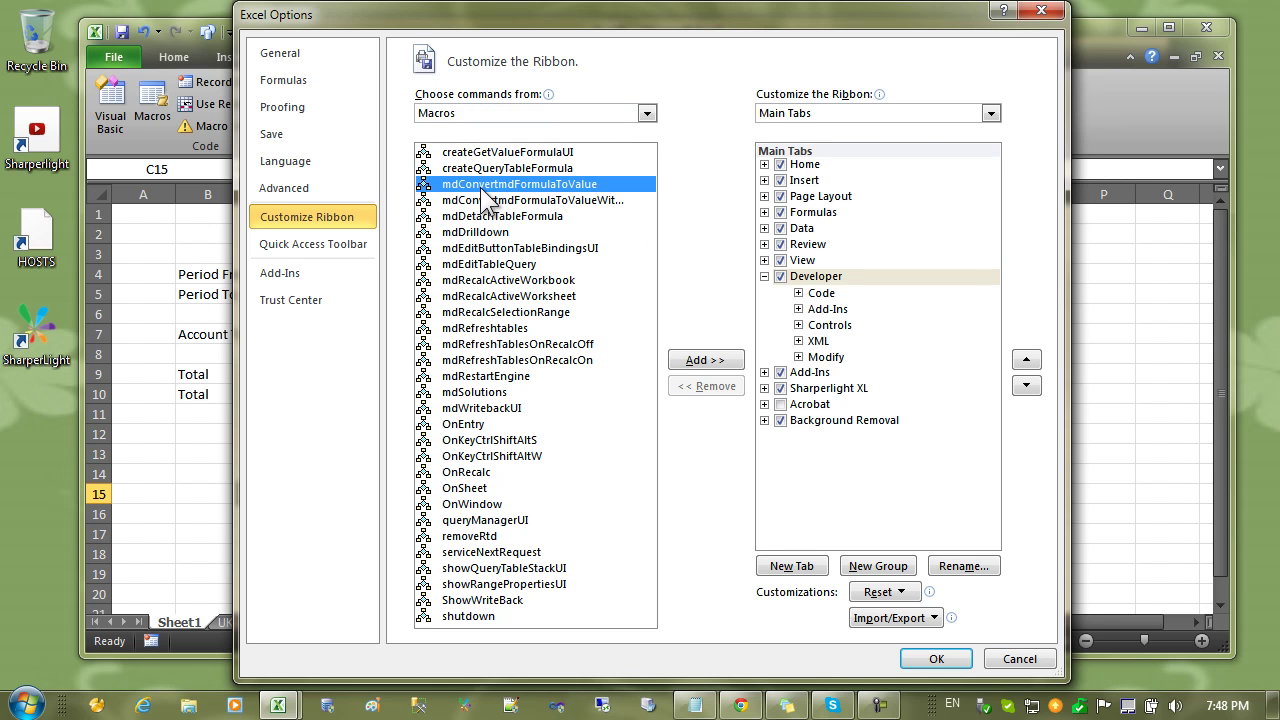
pyautogui.click(495, 216)
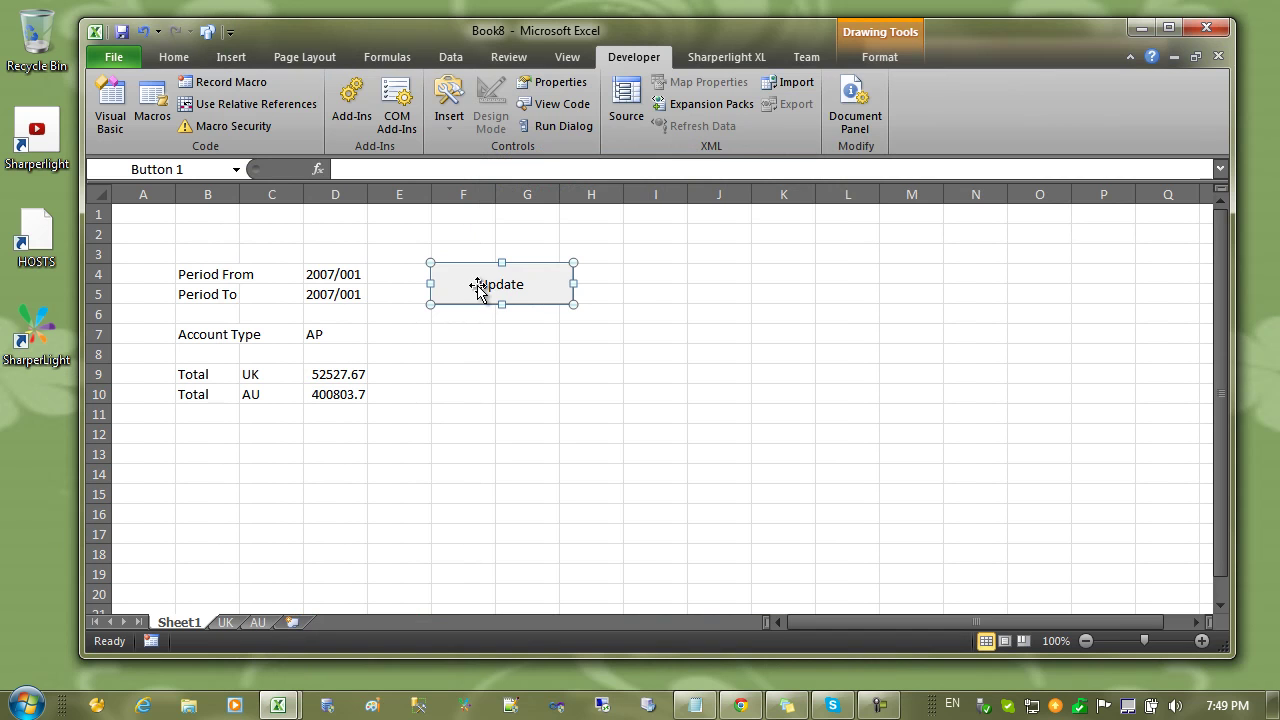
pyautogui.rightClick(483, 288)
pyautogui.click(552, 440)
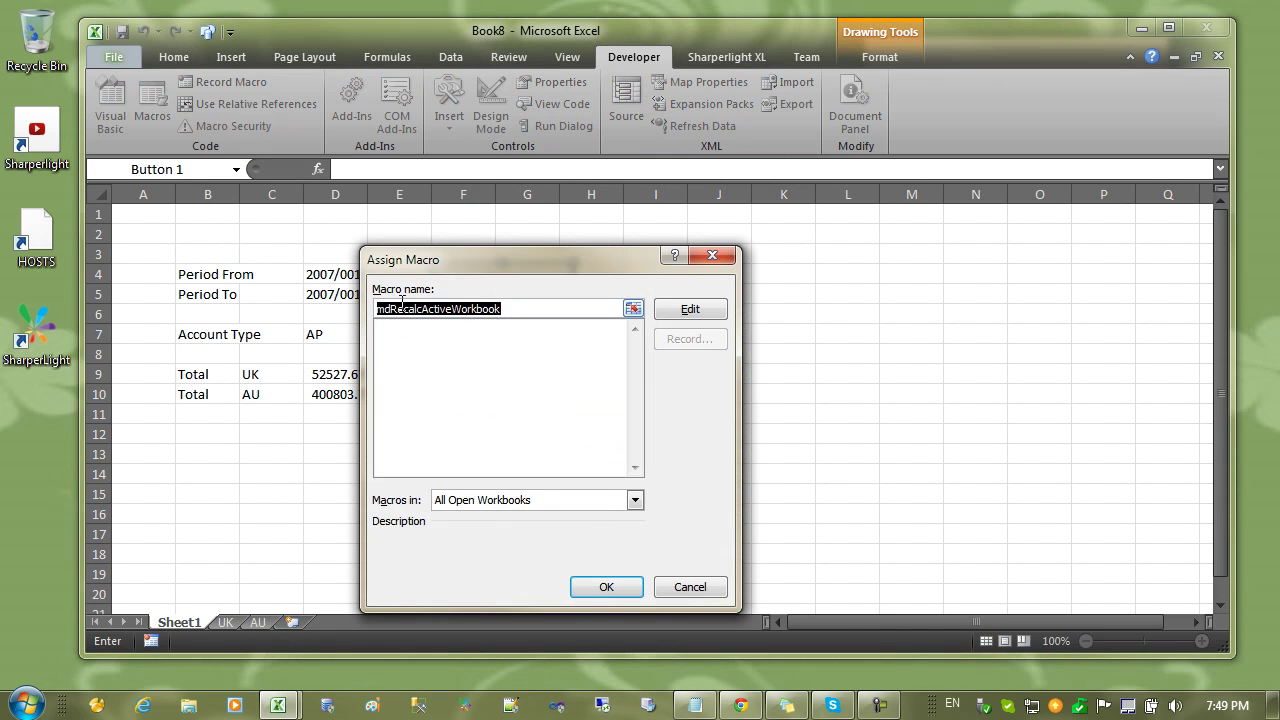
pyautogui.click(443, 308)
pyautogui.moveTo(398, 308); pyautogui.dragTo(518, 309)
pyautogui.click(527, 309)
pyautogui.press('Return')
pyautogui.click(463, 432)
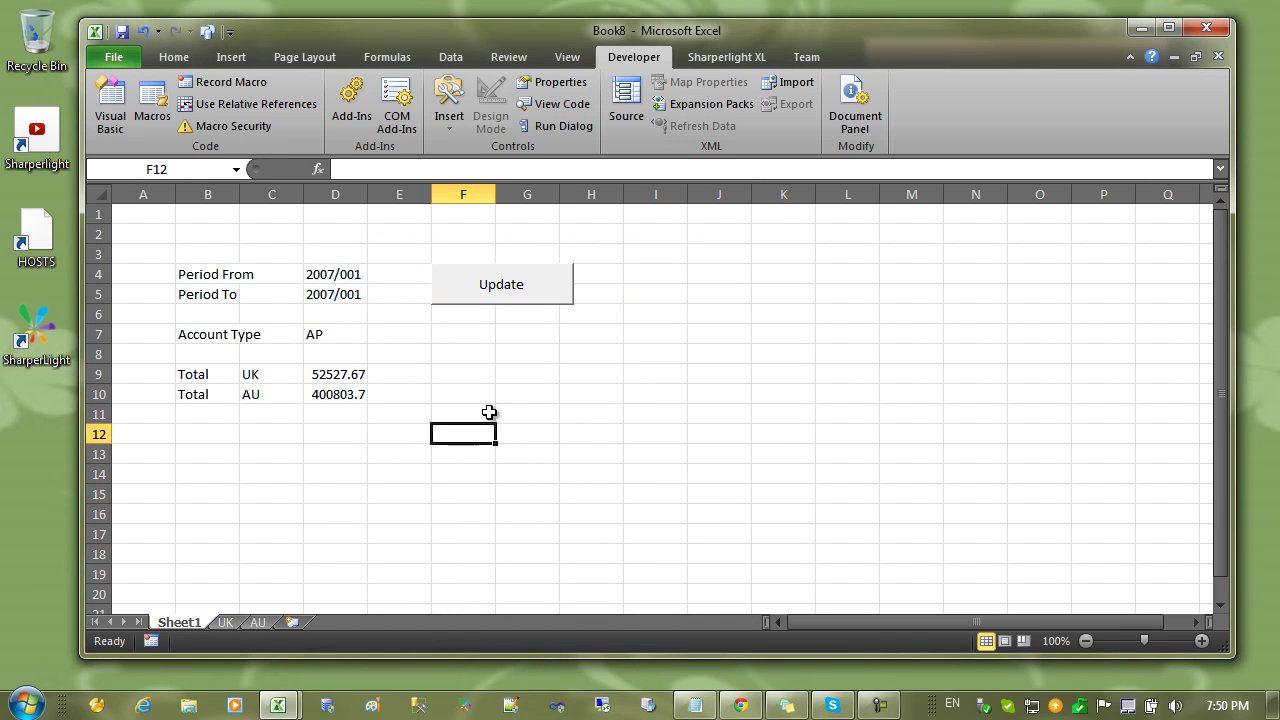
pyautogui.click(498, 352)
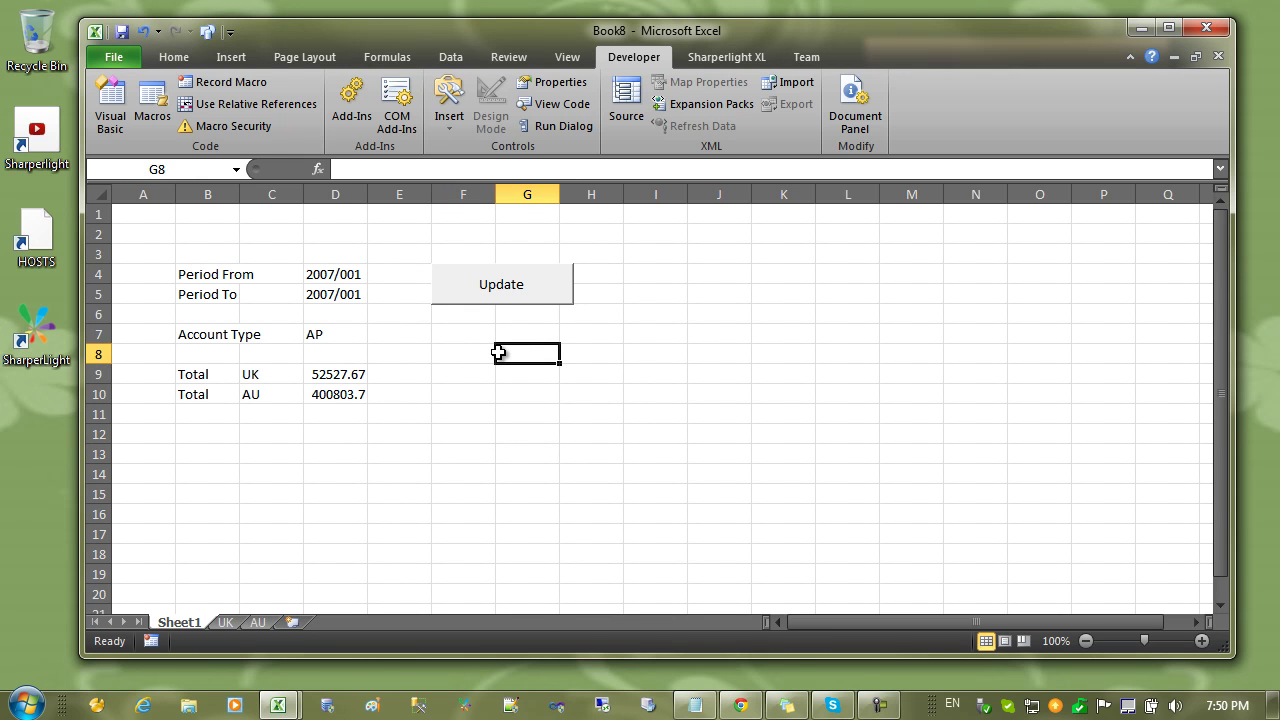